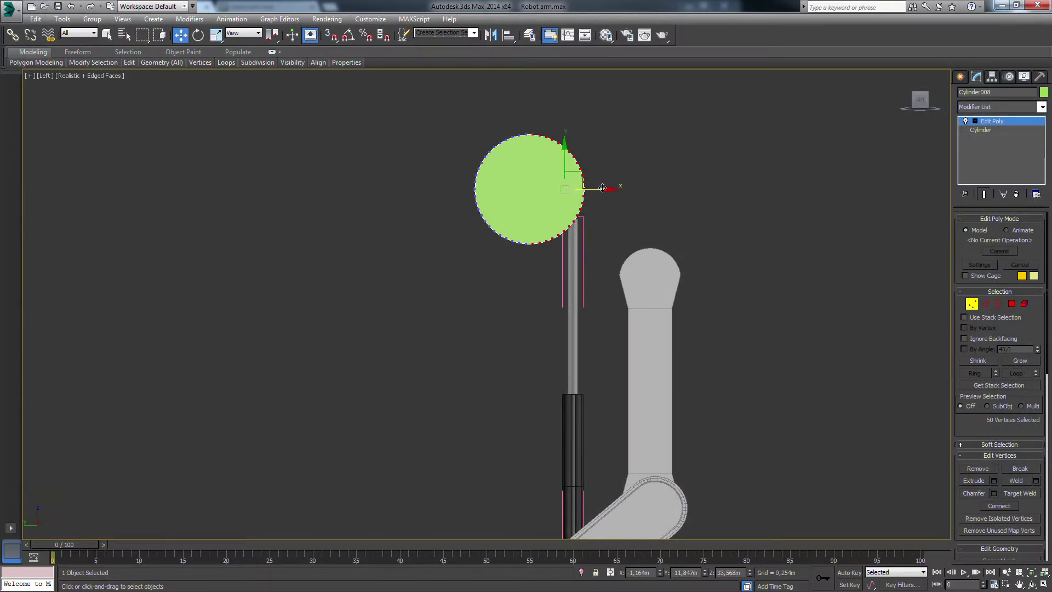
# - Stretch the green disc into a capsule and split it with two connecting vertical edges
pyautogui.moveTo(602, 188); pyautogui.dragTo(724, 220)
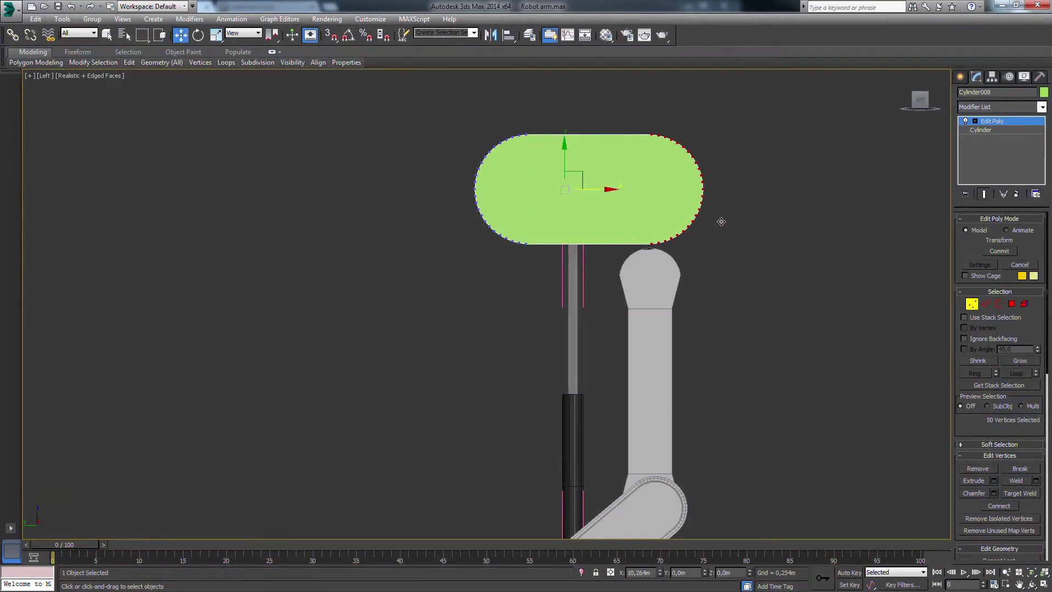
pyautogui.press('2')
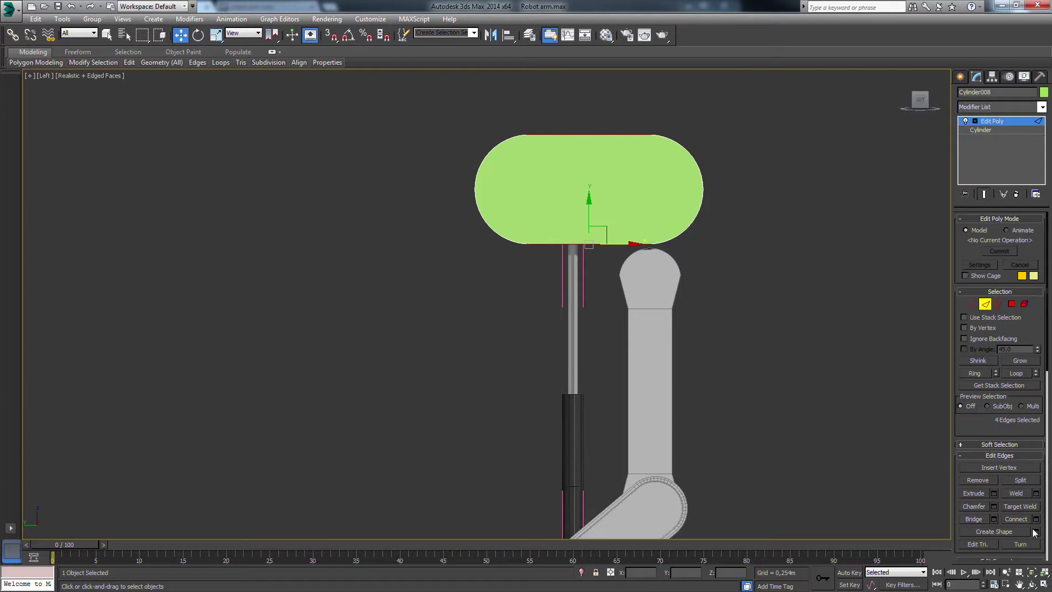
pyautogui.click(1035, 519)
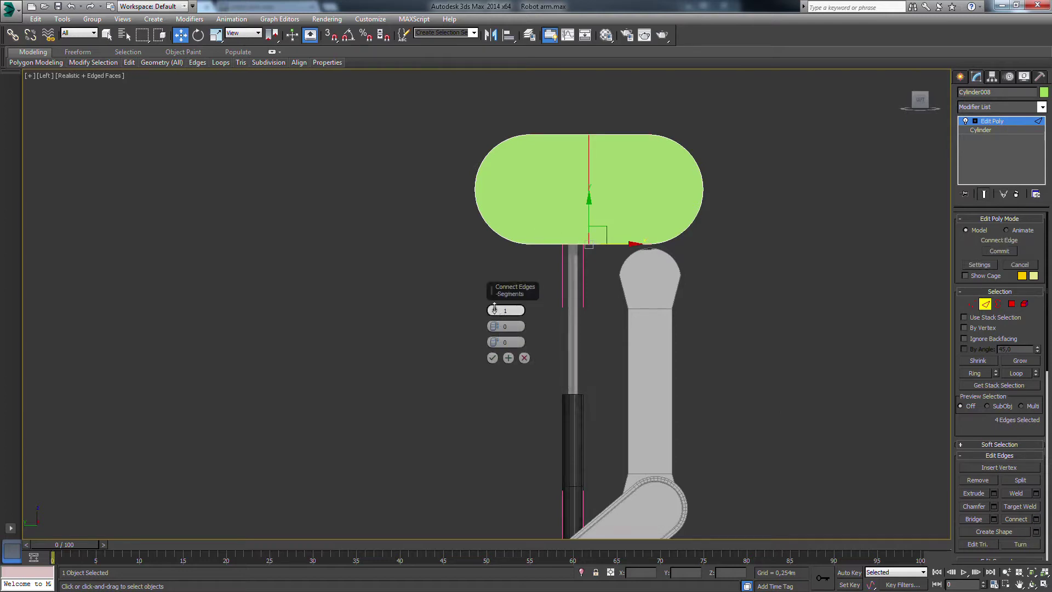
pyautogui.click(492, 358)
# - Inset the capsule's three front faces to leave a thin rim around them
pyautogui.press('4')
pyautogui.click(668, 195)
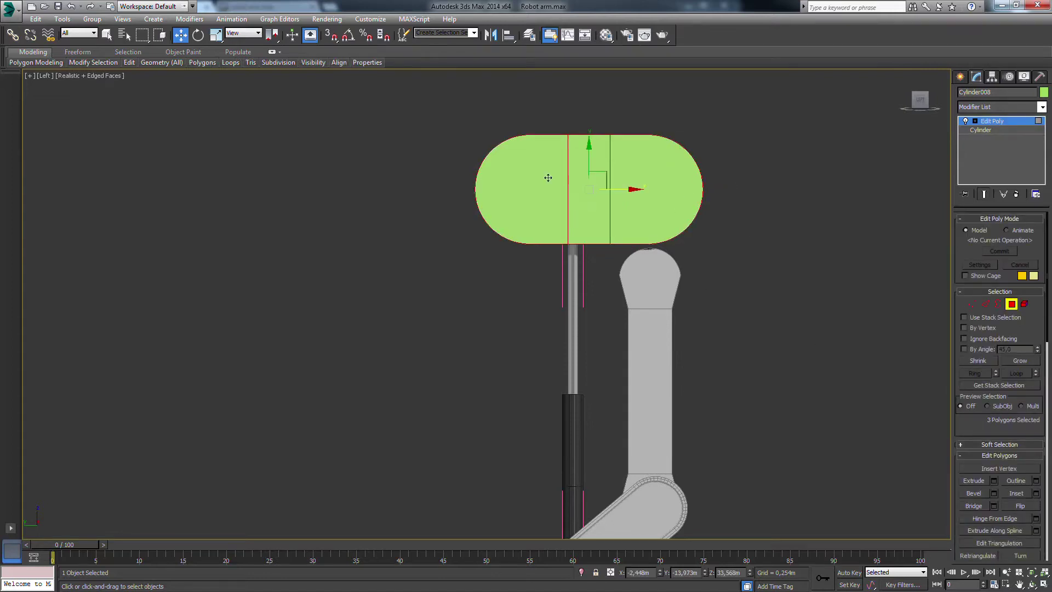
pyautogui.scroll(5, 826, 292)
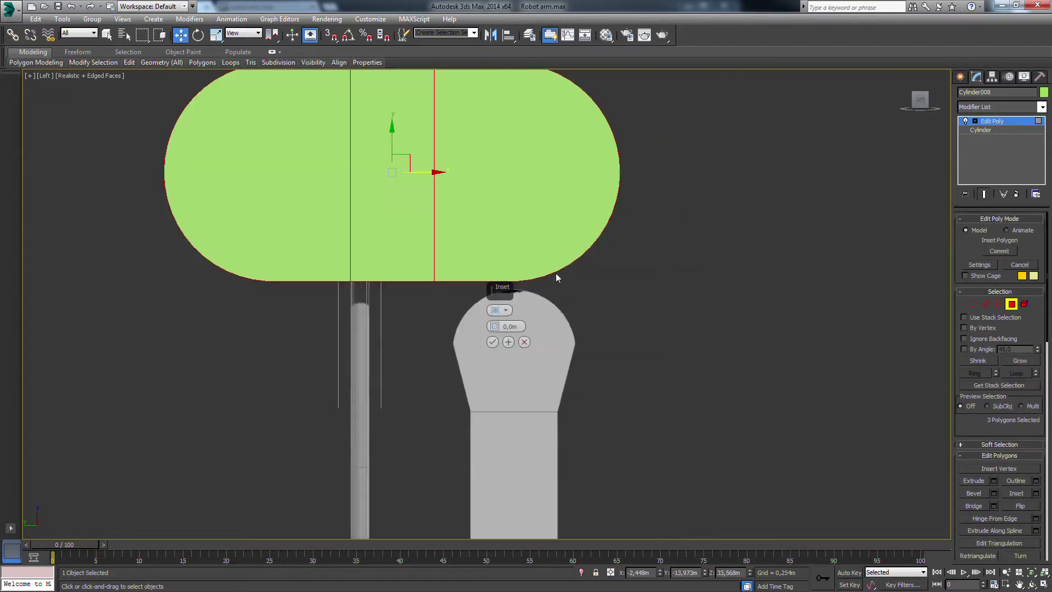
pyautogui.moveTo(511, 281); pyautogui.dragTo(507, 267)
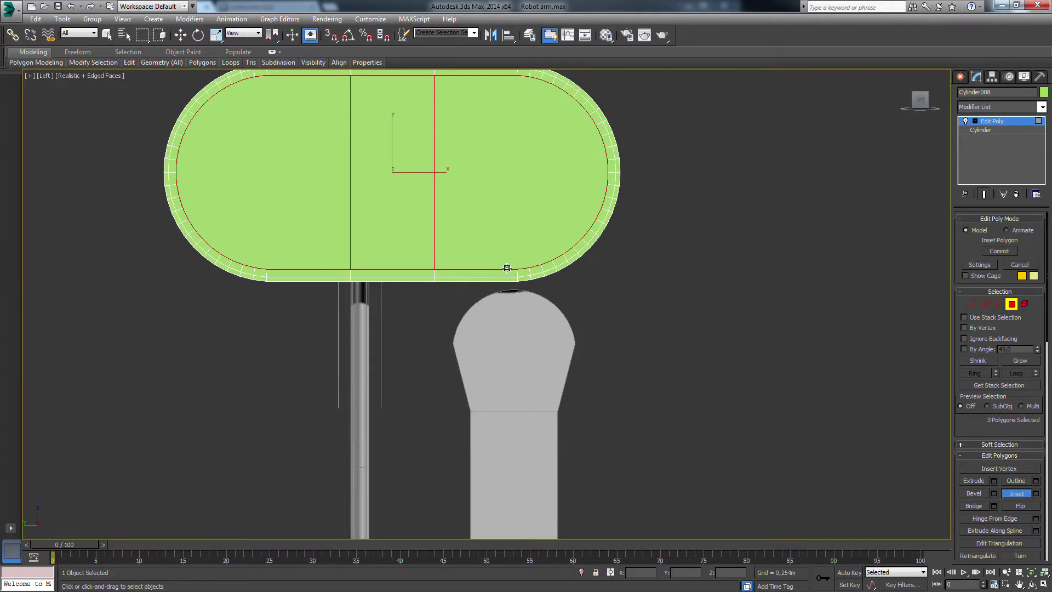
pyautogui.moveTo(592, 138); pyautogui.dragTo(584, 224, button='middle')
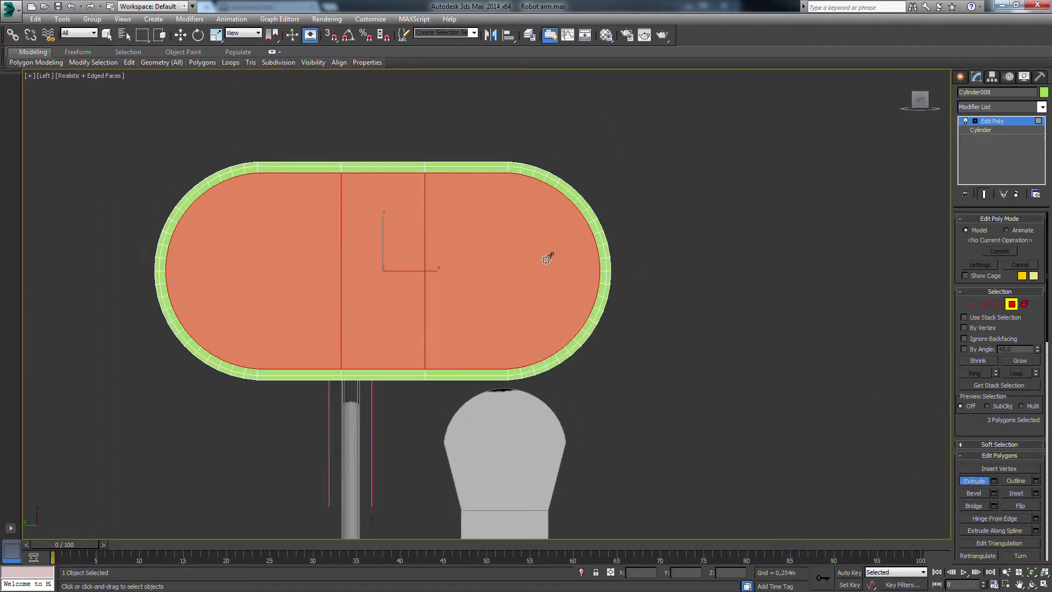
# - In Perspective, extrude the inset front polygons outward by 0,189m
pyautogui.press('p')
pyautogui.keyDown('alt'); pyautogui.moveTo(564, 253); pyautogui.dragTo(737, 308, button='middle'); pyautogui.keyUp('alt')
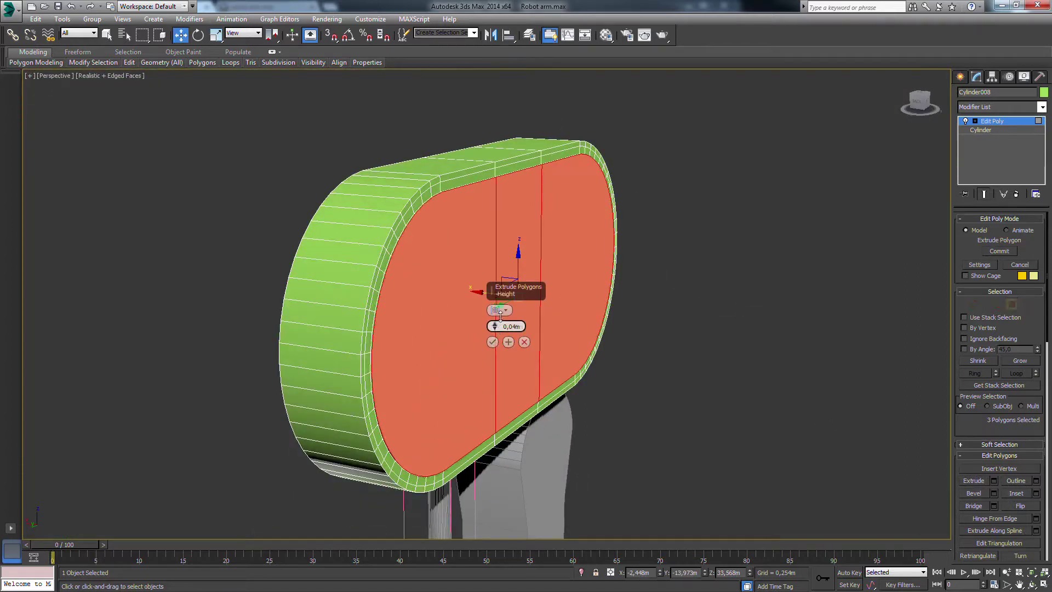
pyautogui.moveTo(500, 316); pyautogui.dragTo(499, 346)
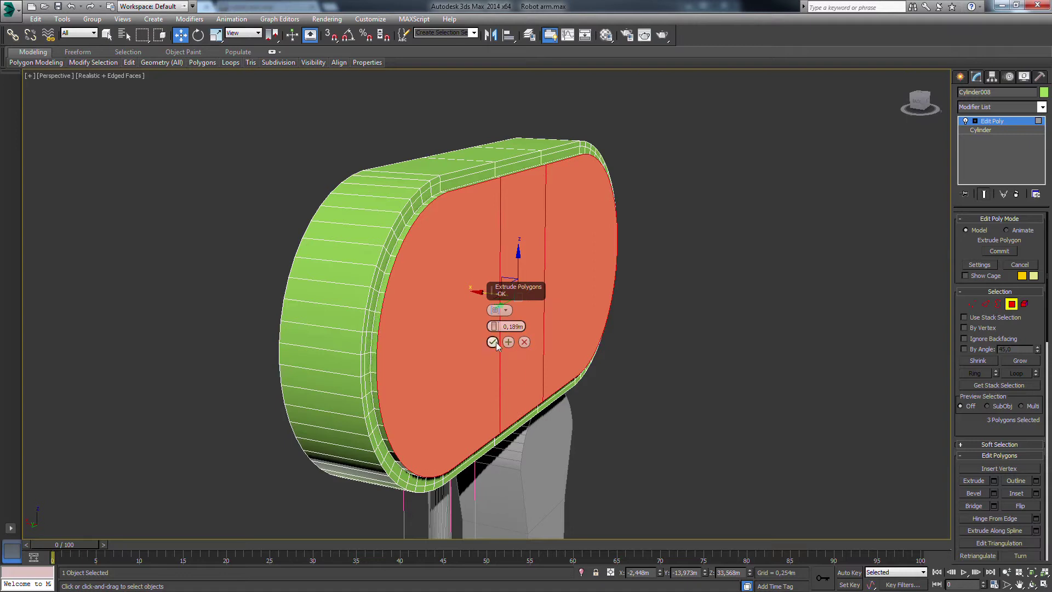
pyautogui.click(492, 341)
# - Chamfer the border edge loops of the extruded face by about 0,11m with 2 segments
pyautogui.keyDown('ctrl'); pyautogui.click(985, 304); pyautogui.keyUp('ctrl')
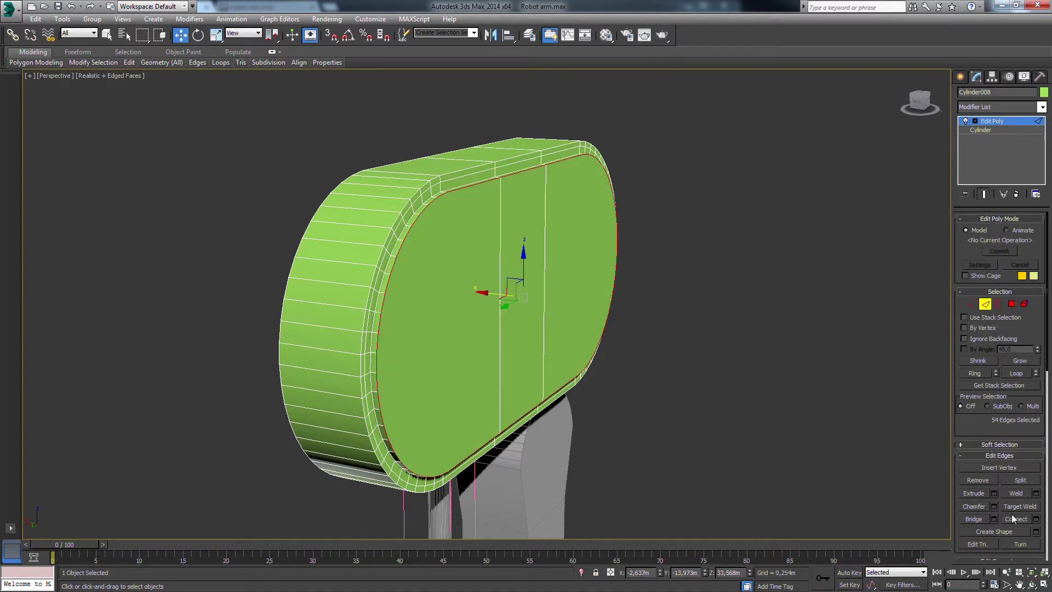
pyautogui.click(993, 506)
pyautogui.scroll(2, 634, 335)
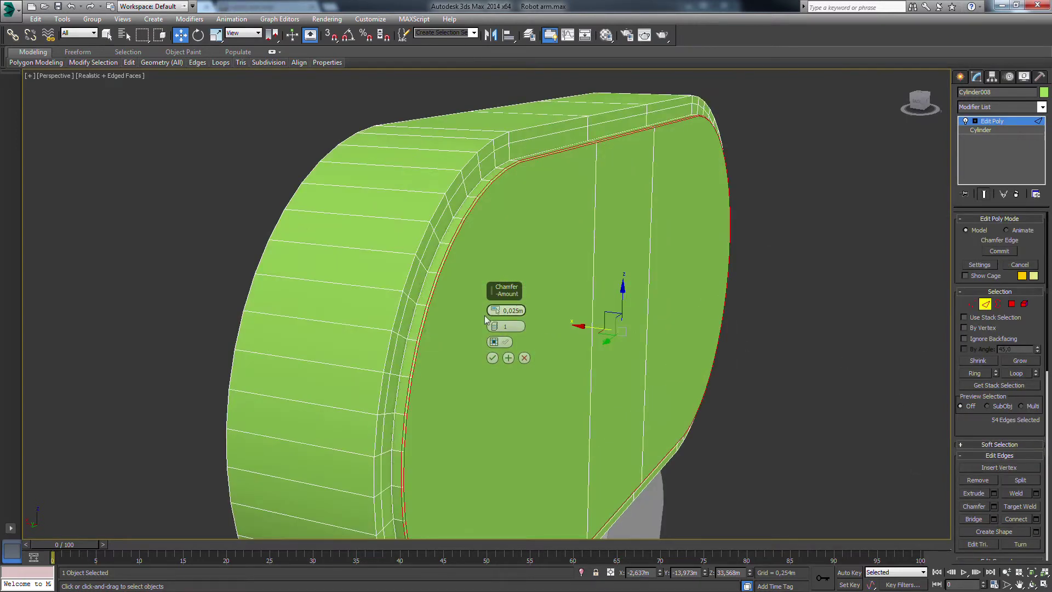
pyautogui.moveTo(498, 312); pyautogui.dragTo(500, 289)
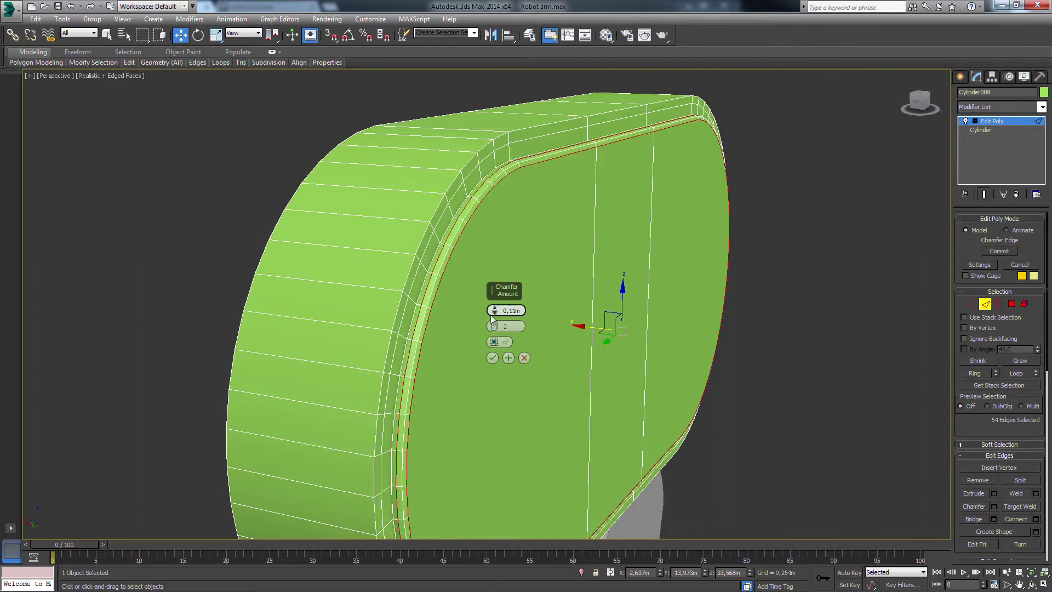
pyautogui.click(494, 357)
pyautogui.scroll(-5, 554, 205)
pyautogui.keyDown('alt'); pyautogui.moveTo(554, 206); pyautogui.dragTo(548, 143, button='middle'); pyautogui.keyUp('alt')
# - In Vertex mode, move the right-end vertices along Z and sideways to offset the smaller lobe
pyautogui.press('1')
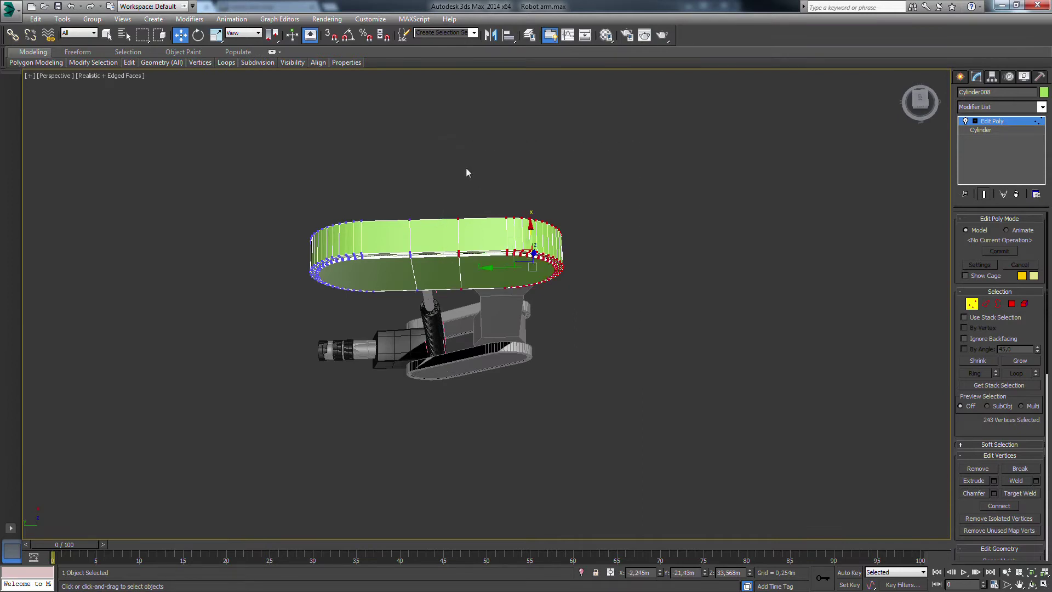
pyautogui.press('t')
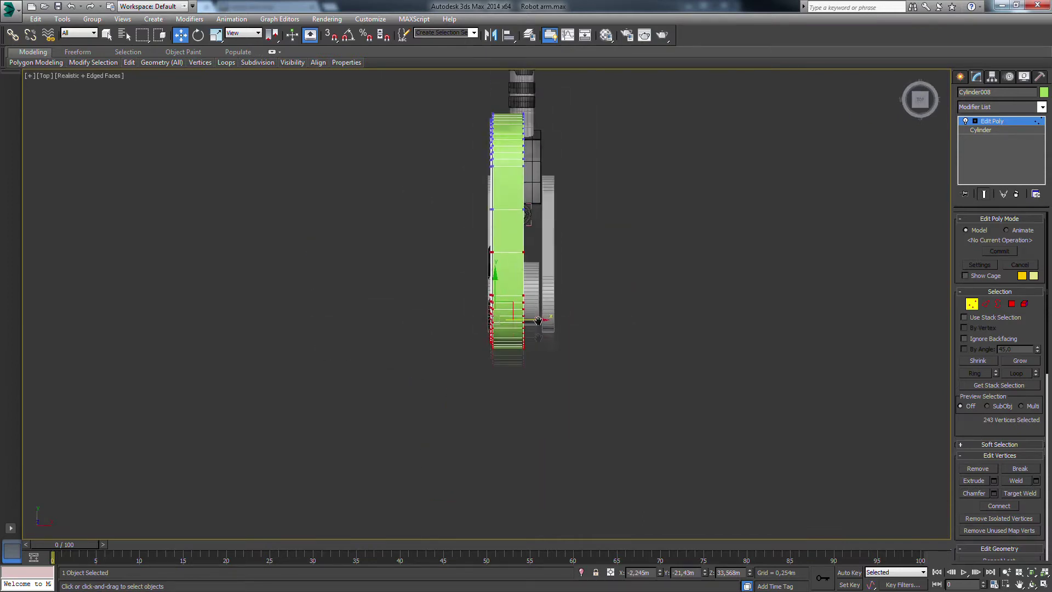
pyautogui.keyDown('alt'); pyautogui.moveTo(538, 320); pyautogui.dragTo(546, 340, button='middle'); pyautogui.keyUp('alt')
pyautogui.moveTo(554, 236); pyautogui.dragTo(554, 220)
pyautogui.keyDown('alt'); pyautogui.moveTo(554, 219); pyautogui.dragTo(555, 129, button='middle'); pyautogui.keyUp('alt')
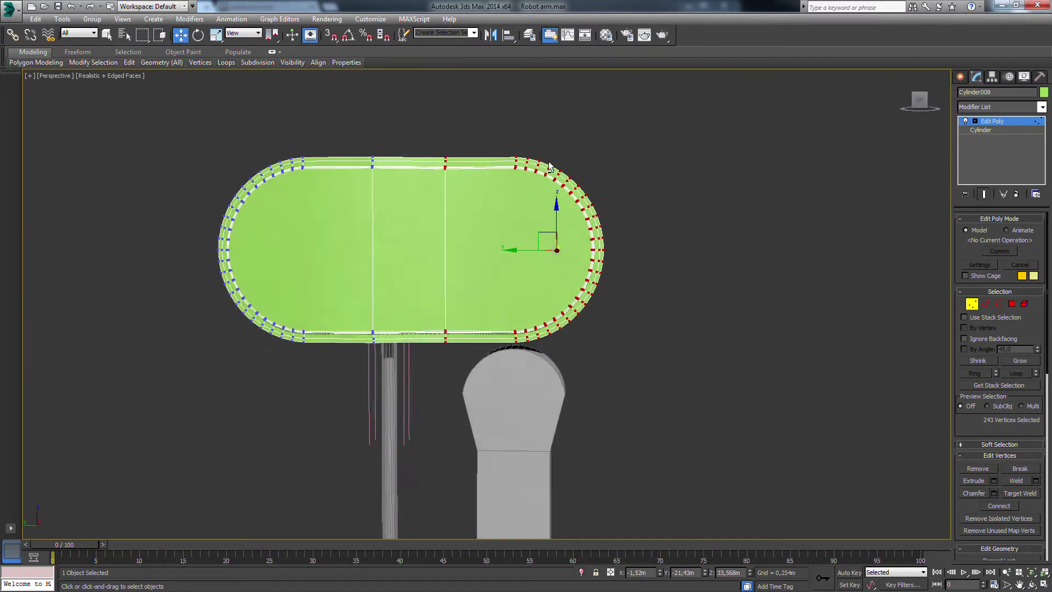
pyautogui.moveTo(554, 229); pyautogui.dragTo(555, 235)
pyautogui.moveTo(555, 236)
pyautogui.keyDown('alt'); pyautogui.mouseDown(button='middle')
pyautogui.moveTo(536, 255)
pyautogui.moveTo(632, 230)
pyautogui.moveTo(587, 239)
pyautogui.mouseUp(button='middle'); pyautogui.keyUp('alt')
pyautogui.press('w')
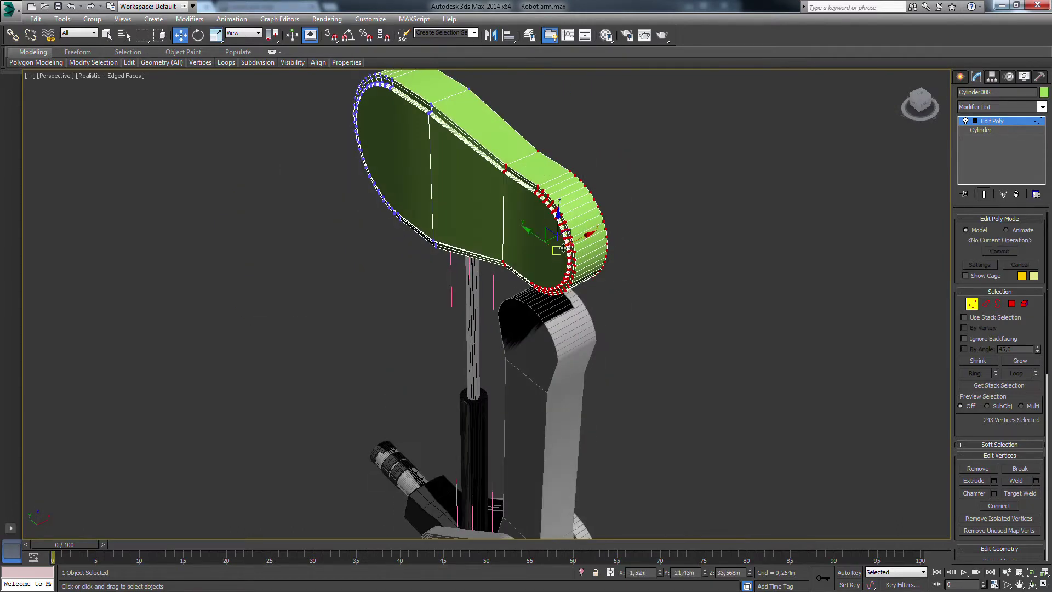
# - In the wireframe Front view, select only the right-hand column of vertices
pyautogui.click(919, 102)
pyautogui.moveTo(920, 101); pyautogui.dragTo(949, 128)
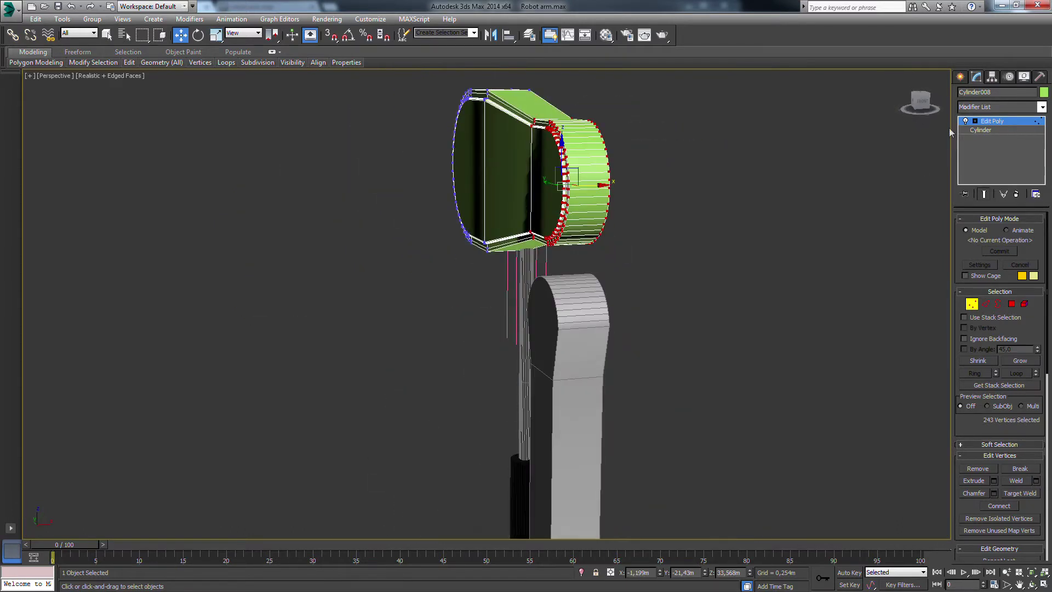
pyautogui.click(920, 102)
pyautogui.press('f')
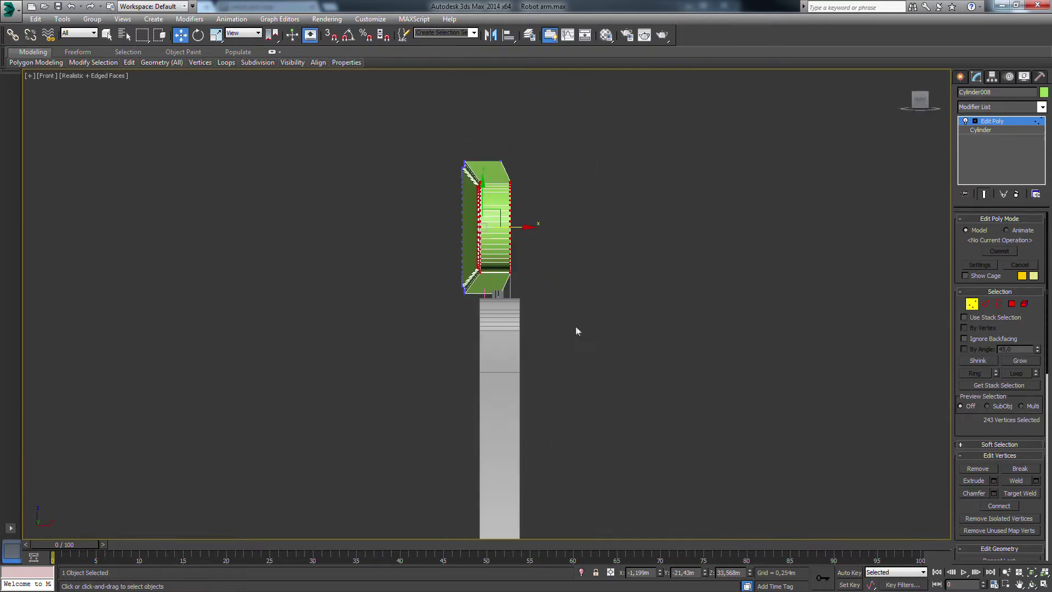
pyautogui.scroll(5, 570, 309)
pyautogui.scroll(-4, 566, 280)
pyautogui.scroll(-1, 522, 334)
pyautogui.press('F3')
pyautogui.moveTo(535, 167); pyautogui.dragTo(463, 358)
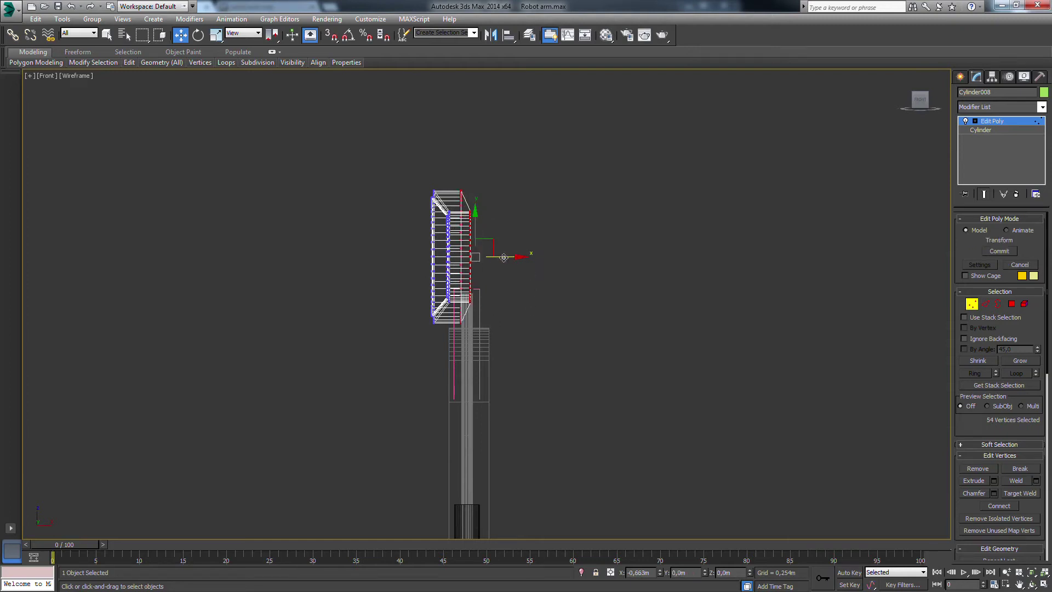
# - Check the jogged plate in shaded Perspective, orbiting to view its underside
pyautogui.press('p')
pyautogui.scroll(5, 521, 284)
pyautogui.press('F3')
pyautogui.scroll(-5, 522, 283)
pyautogui.keyDown('alt'); pyautogui.moveTo(419, 221); pyautogui.dragTo(535, 212, button='middle'); pyautogui.keyUp('alt')
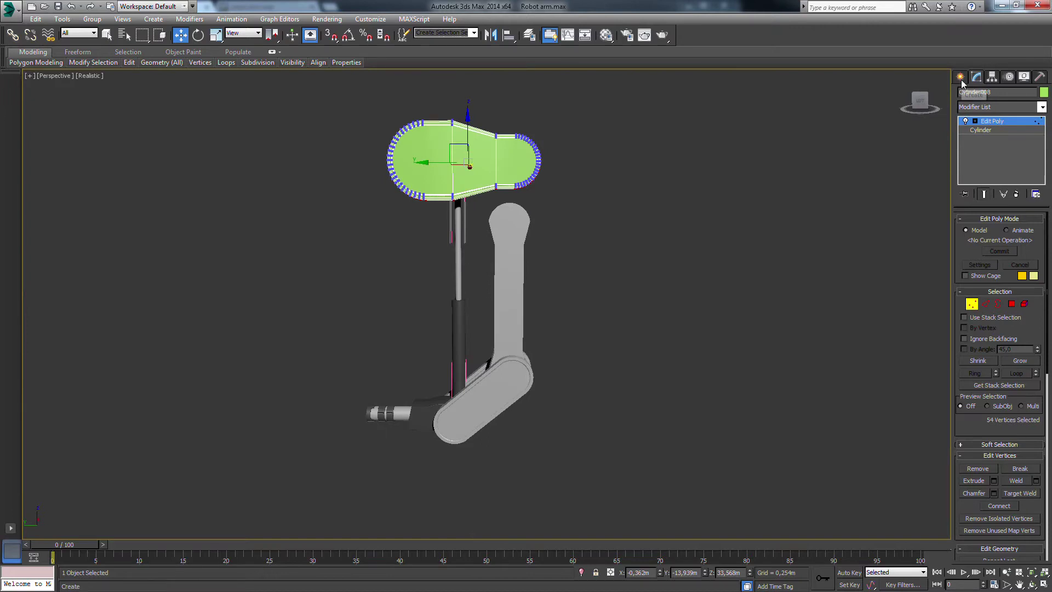
pyautogui.moveTo(749, 152)
pyautogui.keyDown('alt'); pyautogui.mouseDown(button='middle')
pyautogui.moveTo(617, 275)
pyautogui.moveTo(604, 275)
pyautogui.moveTo(563, 206)
pyautogui.moveTo(573, 248)
pyautogui.moveTo(712, 242)
pyautogui.moveTo(541, 313)
pyautogui.mouseUp(button='middle'); pyautogui.keyUp('alt')
pyautogui.press('t')
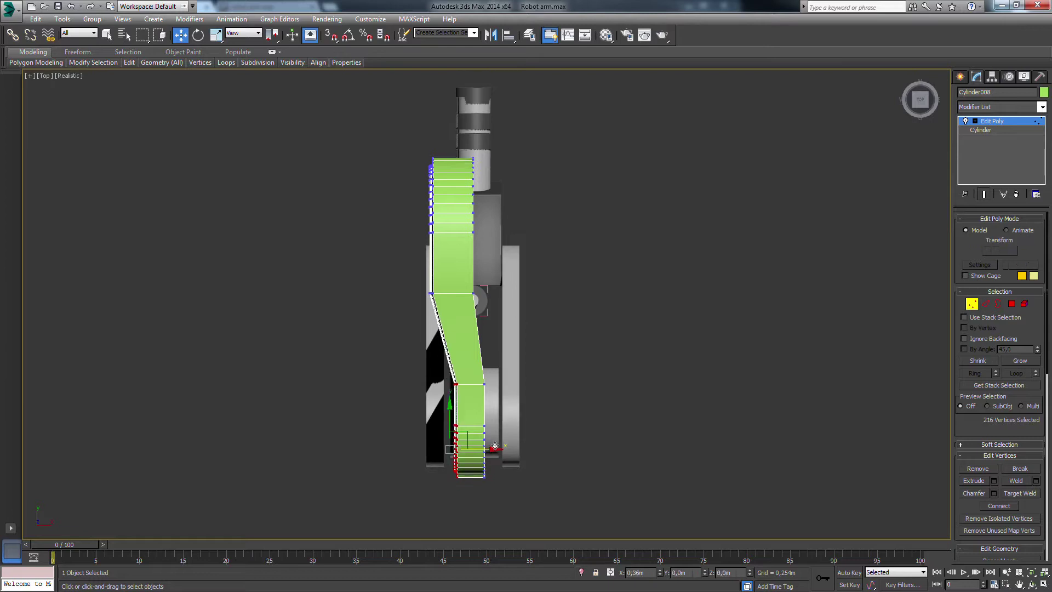
# - Chamfer the plate's vertical bend edges by 0,344m with 5 segments
pyautogui.press('p')
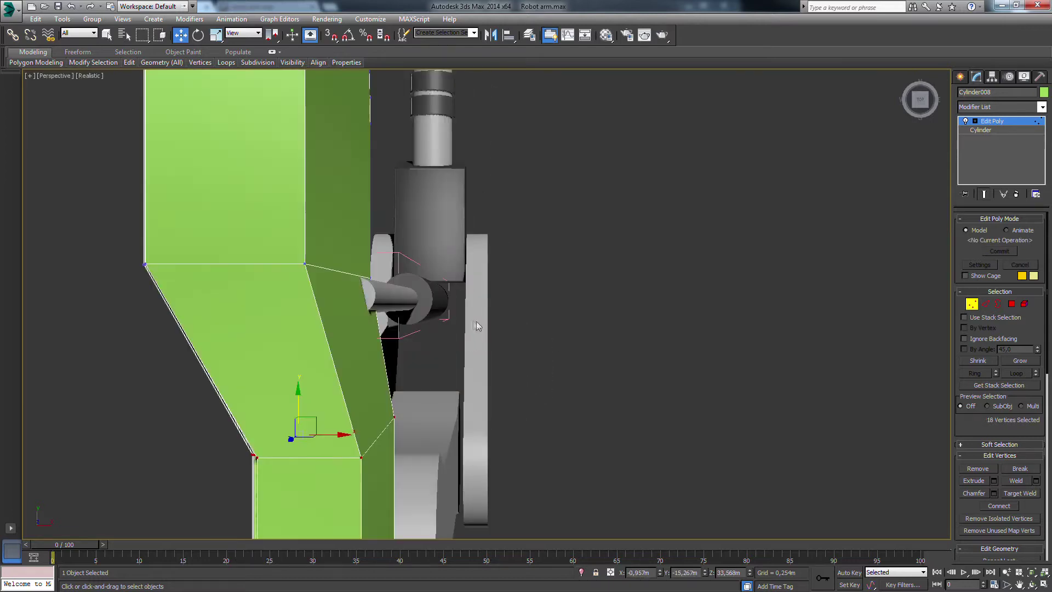
pyautogui.press('z')
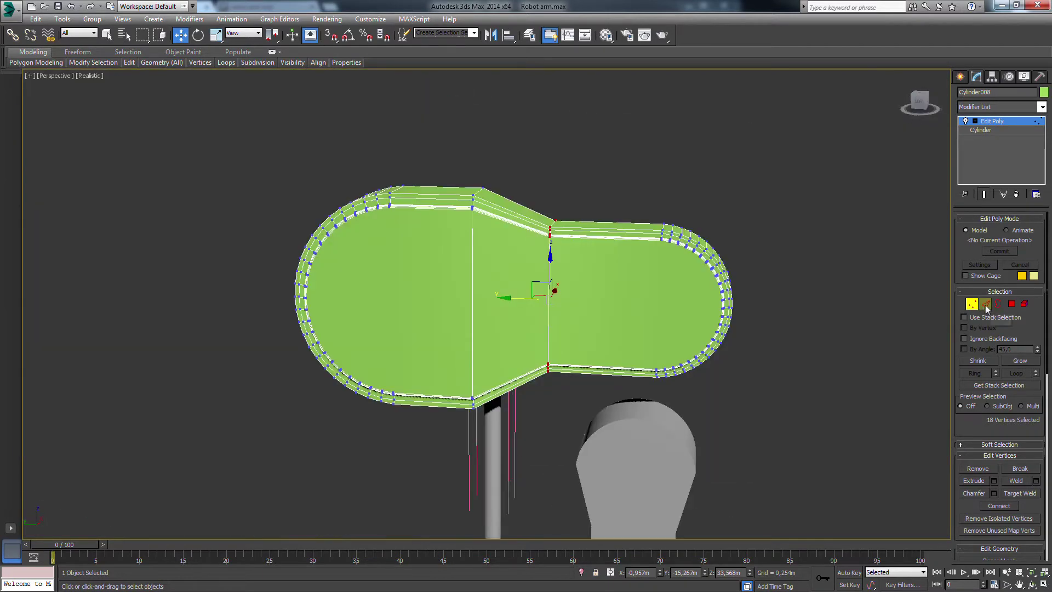
pyautogui.click(985, 304)
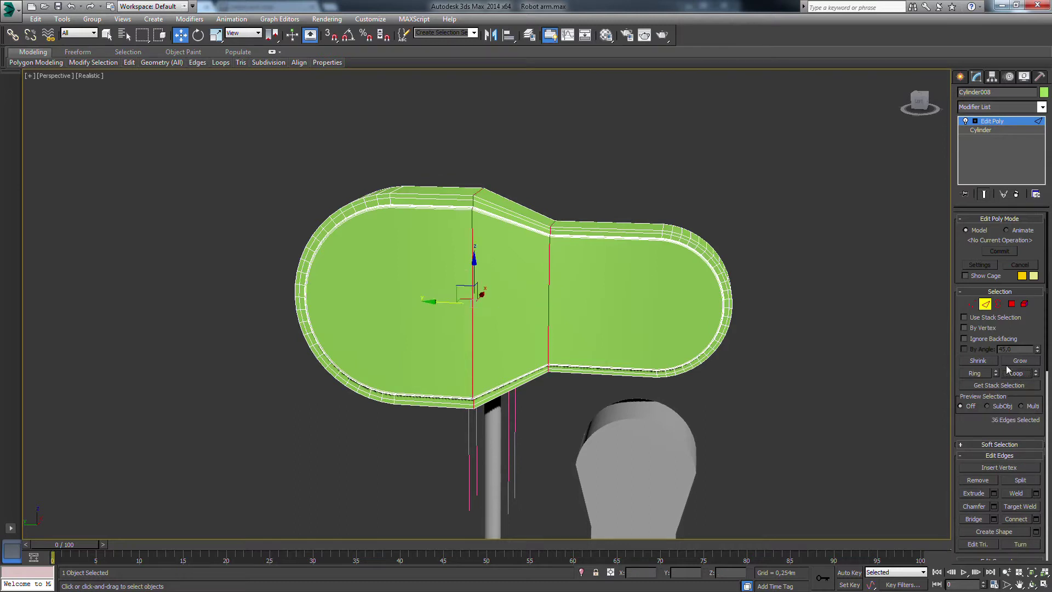
pyautogui.click(993, 507)
pyautogui.scroll(5, 603, 284)
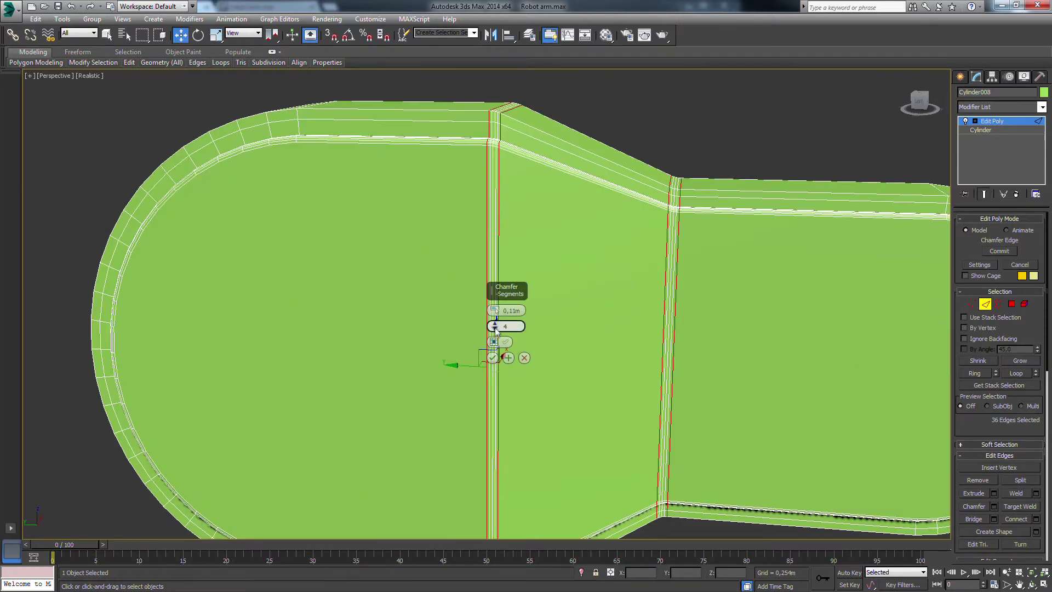
pyautogui.moveTo(496, 320); pyautogui.dragTo(497, 306)
pyautogui.keyDown('alt'); pyautogui.moveTo(547, 274); pyautogui.dragTo(683, 258, button='middle'); pyautogui.keyUp('alt')
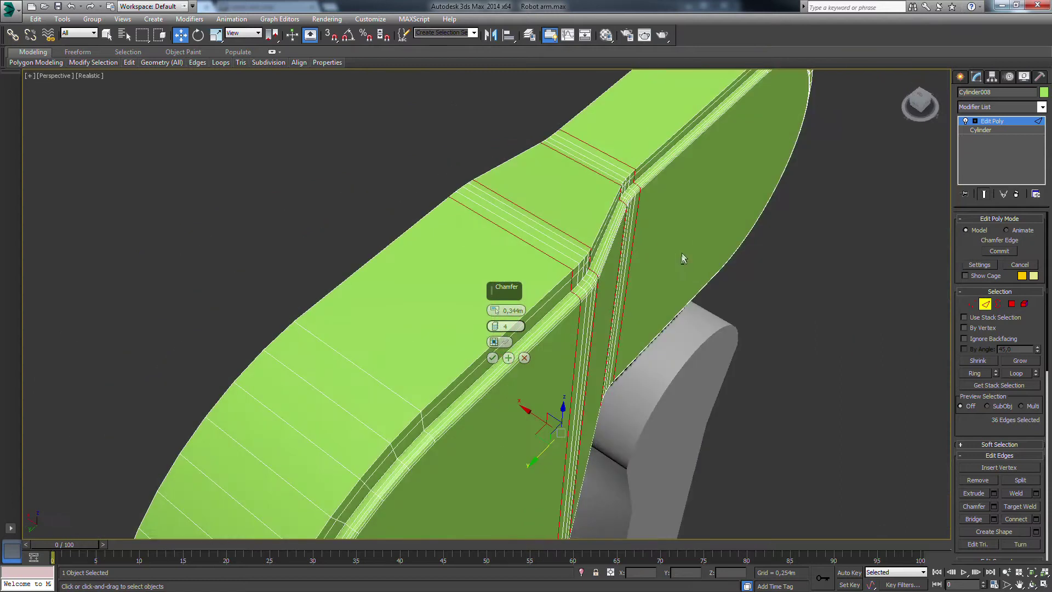
pyautogui.click(496, 324)
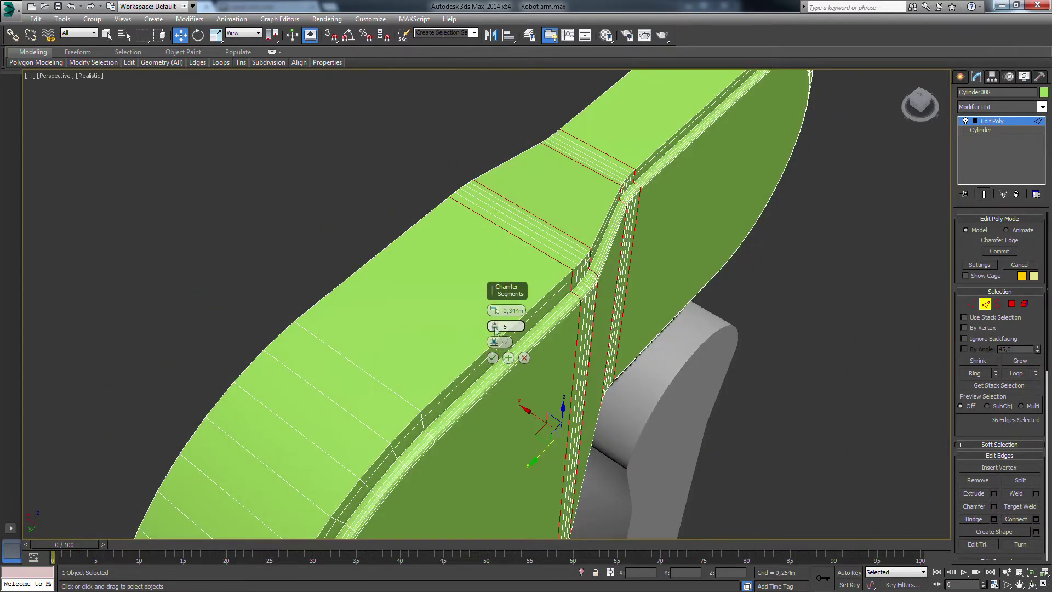
pyautogui.click(504, 342)
pyautogui.keyDown('alt'); pyautogui.moveTo(504, 341); pyautogui.dragTo(641, 317, button='middle'); pyautogui.keyUp('alt')
pyautogui.scroll(-5, 609, 322)
pyautogui.click(961, 77)
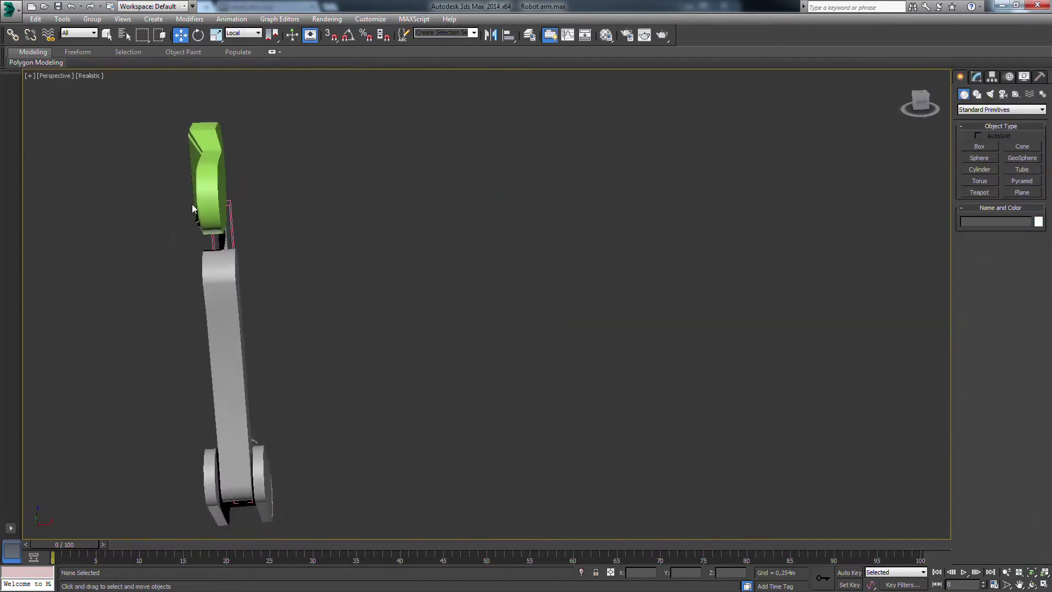
# - Change the arm head's object colour from green to grey
pyautogui.keyDown('alt'); pyautogui.moveTo(615, 232); pyautogui.dragTo(568, 292, button='middle'); pyautogui.keyUp('alt')
pyautogui.scroll(3, 568, 292)
pyautogui.scroll(-5, 568, 292)
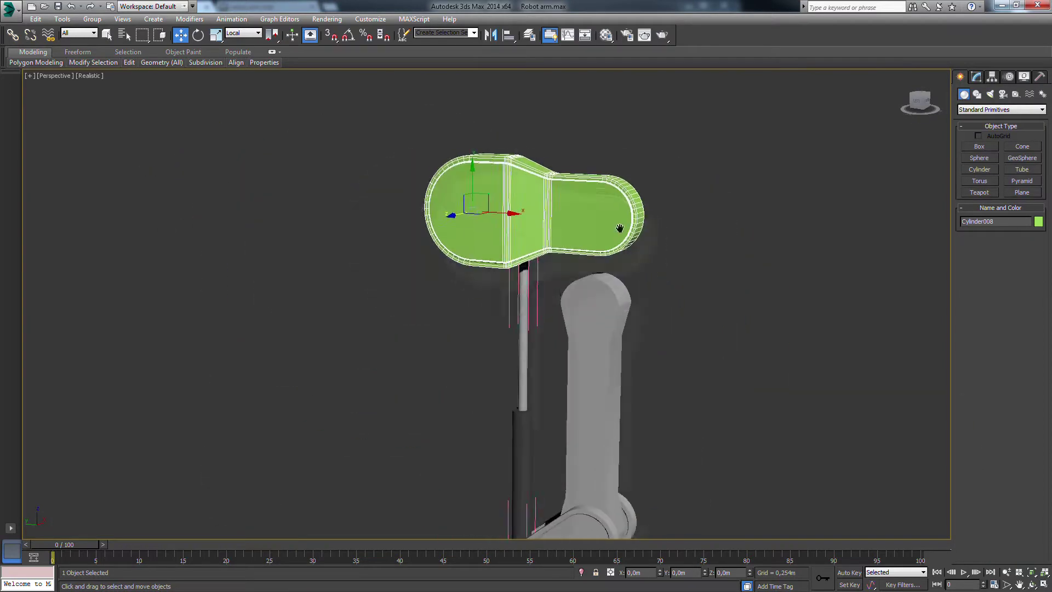
pyautogui.click(1038, 222)
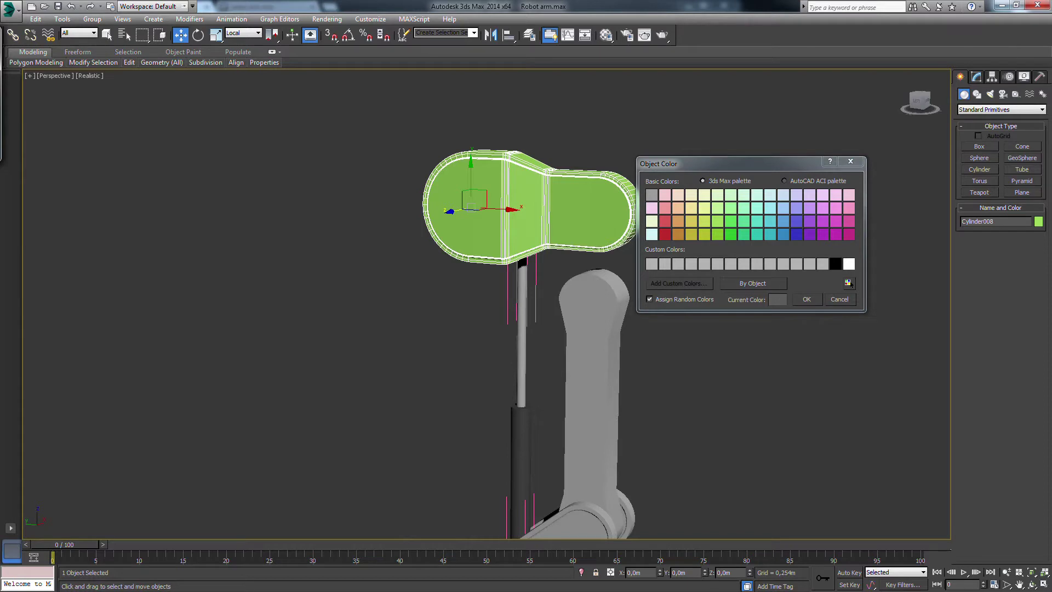
pyautogui.click(806, 299)
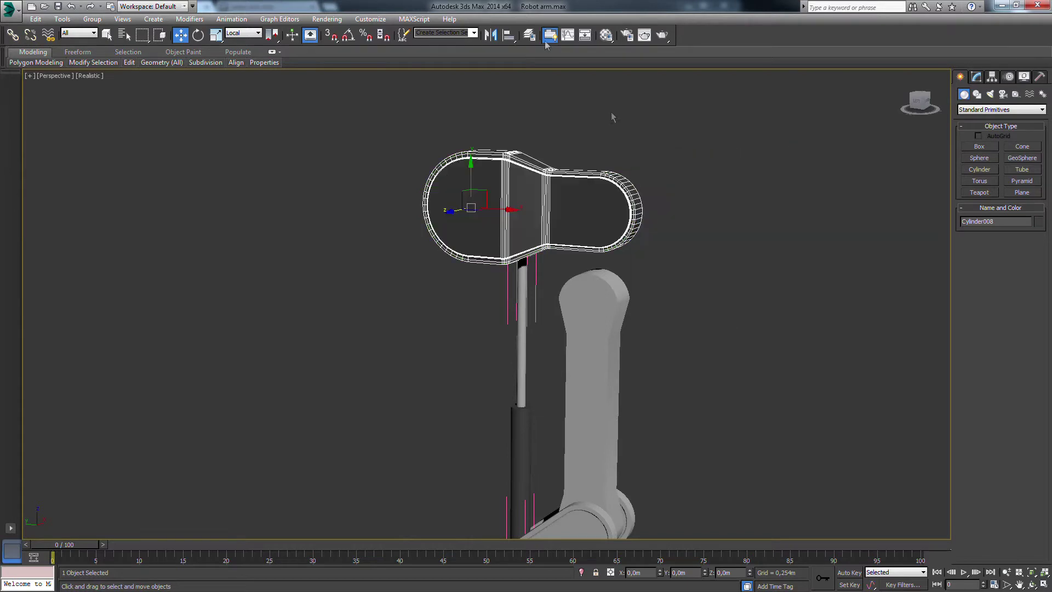
# - In Left view, rotate the arm head about 27° downward around the joint
pyautogui.press('l')
pyautogui.moveTo(685, 275); pyautogui.dragTo(635, 263, button='middle')
pyautogui.scroll(-5, 636, 263)
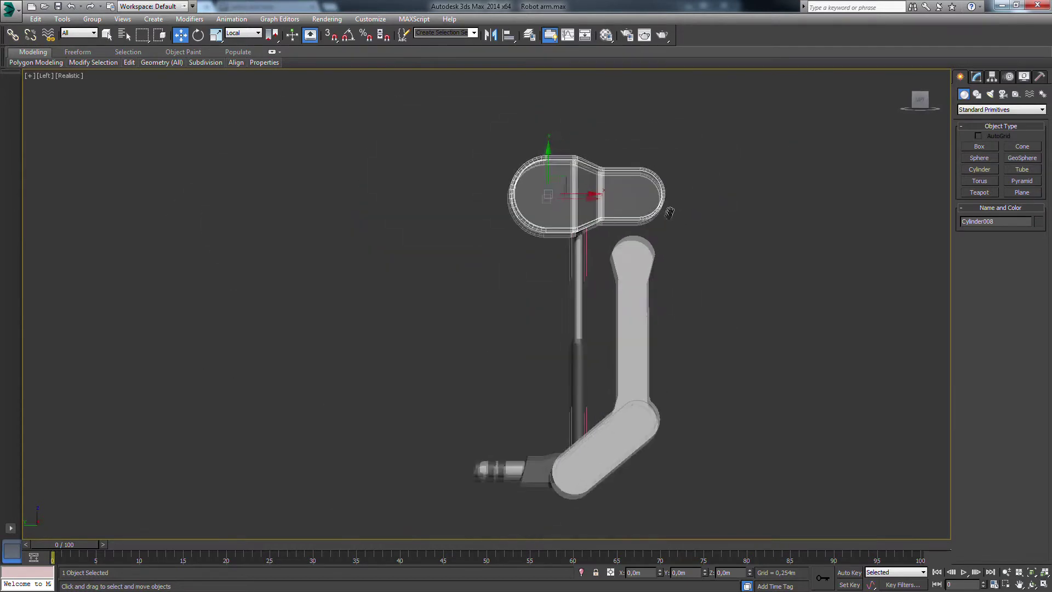
pyautogui.moveTo(581, 199); pyautogui.dragTo(587, 227)
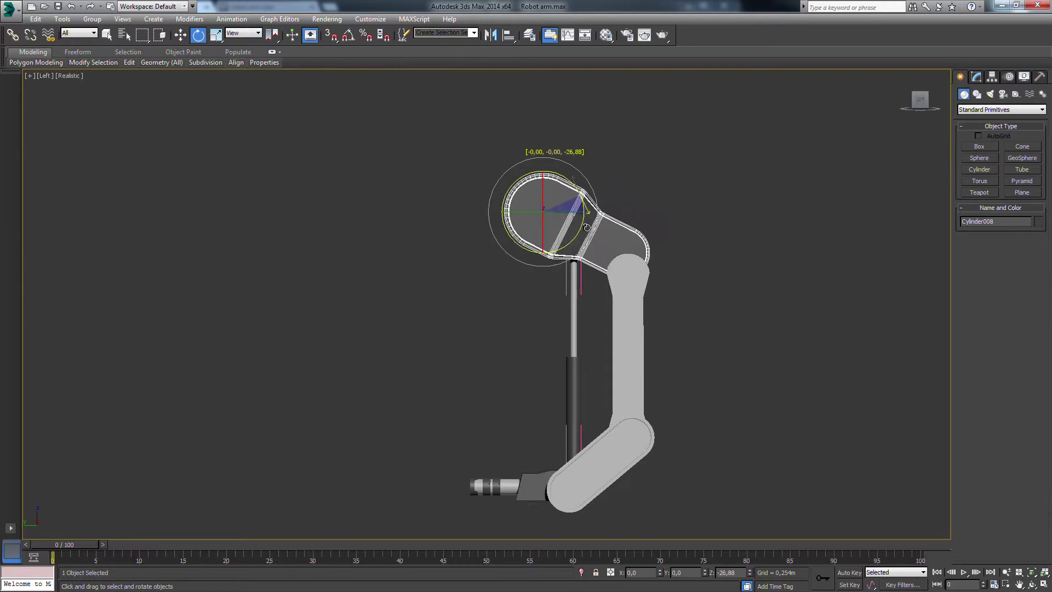
pyautogui.press('w')
pyautogui.press('p')
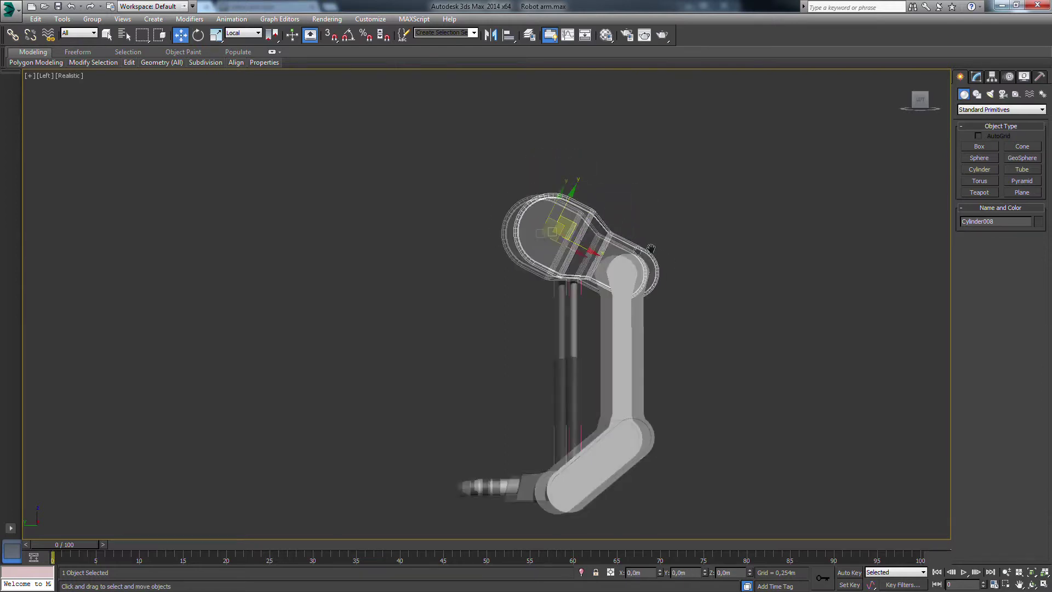
pyautogui.keyDown('alt'); pyautogui.moveTo(641, 270); pyautogui.dragTo(500, 277, button='middle'); pyautogui.keyUp('alt')
pyautogui.hotkey('shift', 'z')
# - Scale the arm head to about 83.8% via Transform Type-In and return its Z position to 0
pyautogui.press('r')
pyautogui.press('F12')
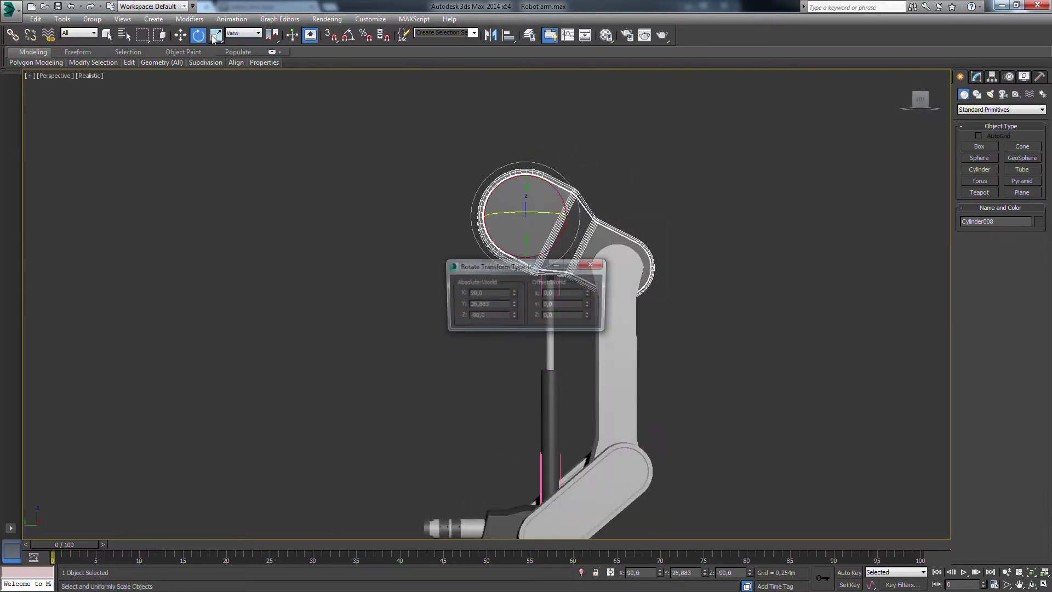
pyautogui.moveTo(590, 294); pyautogui.dragTo(590, 312)
pyautogui.moveTo(493, 265); pyautogui.dragTo(235, 246)
pyautogui.moveTo(333, 274); pyautogui.dragTo(342, 315)
pyautogui.keyDown('alt'); pyautogui.moveTo(344, 316); pyautogui.dragTo(494, 379, button='middle'); pyautogui.keyUp('alt')
pyautogui.moveTo(511, 217); pyautogui.dragTo(494, 210)
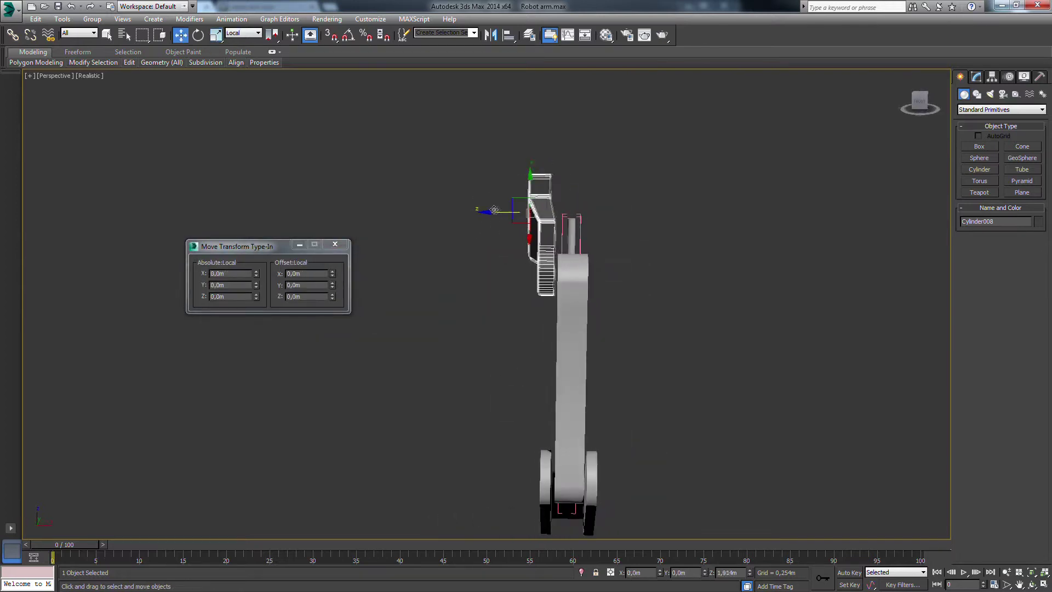
pyautogui.moveTo(567, 255)
pyautogui.keyDown('alt'); pyautogui.mouseDown(button='middle')
pyautogui.moveTo(674, 234)
pyautogui.moveTo(566, 239)
pyautogui.moveTo(489, 340)
pyautogui.mouseUp(button='middle'); pyautogui.keyUp('alt')
pyautogui.scroll(3, 489, 341)
pyautogui.keyDown('alt'); pyautogui.moveTo(608, 367); pyautogui.dragTo(444, 241, button='middle'); pyautogui.keyUp('alt')
pyautogui.moveTo(444, 241); pyautogui.dragTo(456, 252)
# - Add a Symmetry modifier above Edit Poly on the arm head
pyautogui.click(977, 77)
pyautogui.click(1041, 107)
pyautogui.scroll(-10, 986, 433)
pyautogui.click(996, 390)
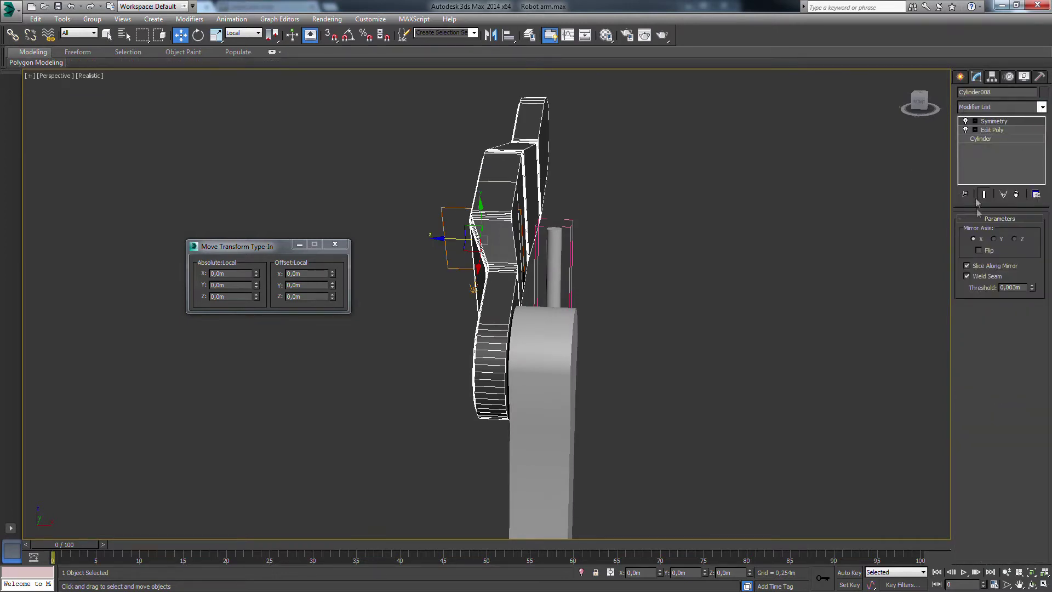
# - Set the Symmetry mirror axis to Z and centre the mirror plane to merge both halves
pyautogui.click(995, 240)
pyautogui.click(1014, 240)
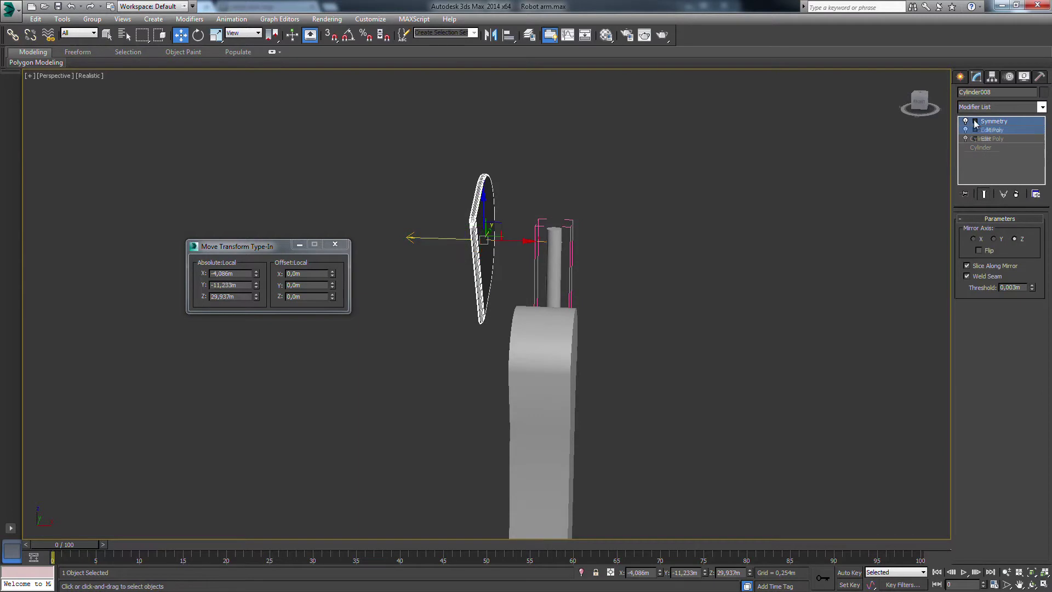
pyautogui.moveTo(491, 220); pyautogui.dragTo(556, 221)
pyautogui.moveTo(556, 222)
pyautogui.keyDown('alt'); pyautogui.mouseDown(button='middle')
pyautogui.moveTo(643, 270)
pyautogui.moveTo(639, 349)
pyautogui.moveTo(737, 311)
pyautogui.moveTo(668, 300)
pyautogui.moveTo(894, 300)
pyautogui.moveTo(688, 297)
pyautogui.mouseUp(button='middle'); pyautogui.keyUp('alt')
pyautogui.scroll(4, 688, 297)
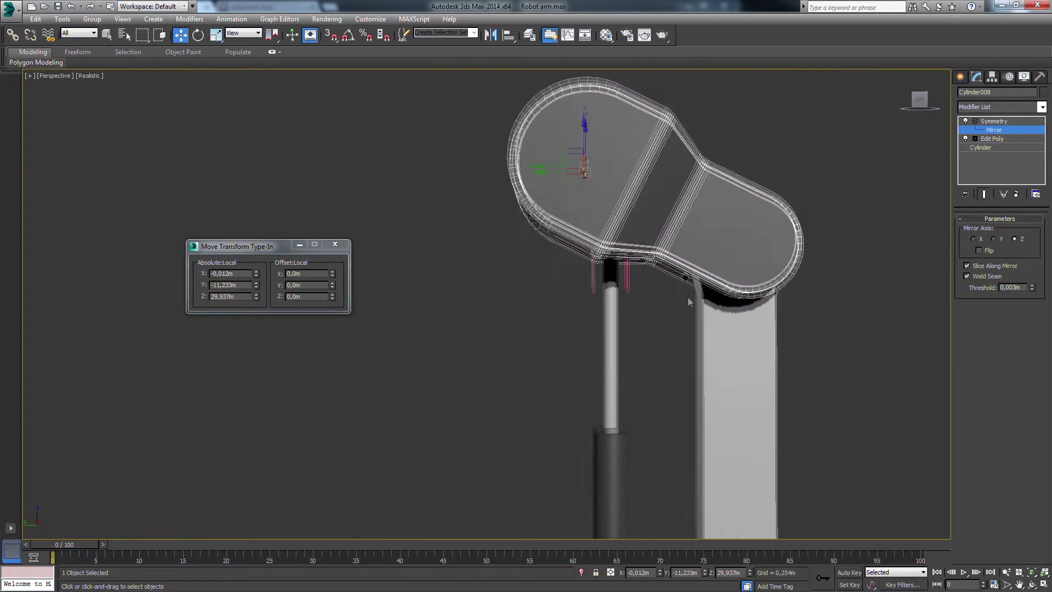
pyautogui.scroll(-4, 727, 264)
pyautogui.moveTo(728, 264)
pyautogui.keyDown('alt'); pyautogui.mouseDown(button='middle')
pyautogui.moveTo(602, 288)
pyautogui.moveTo(478, 291)
pyautogui.moveTo(658, 291)
pyautogui.moveTo(657, 322)
pyautogui.mouseUp(button='middle'); pyautogui.keyUp('alt')
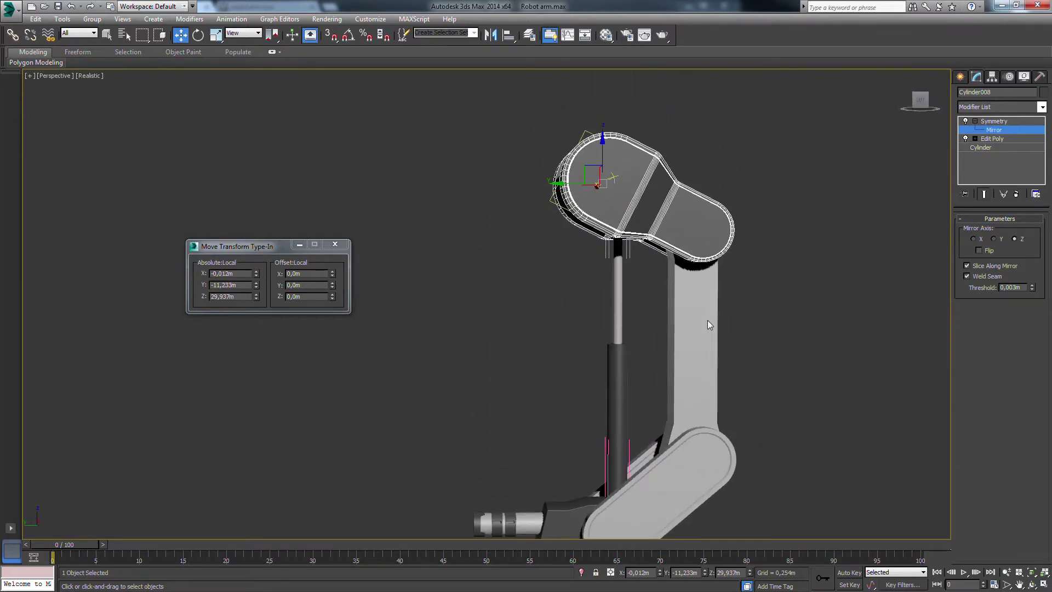
# - Isolate the arm head in Left view and start a cylinder over its large round end
pyautogui.click(960, 76)
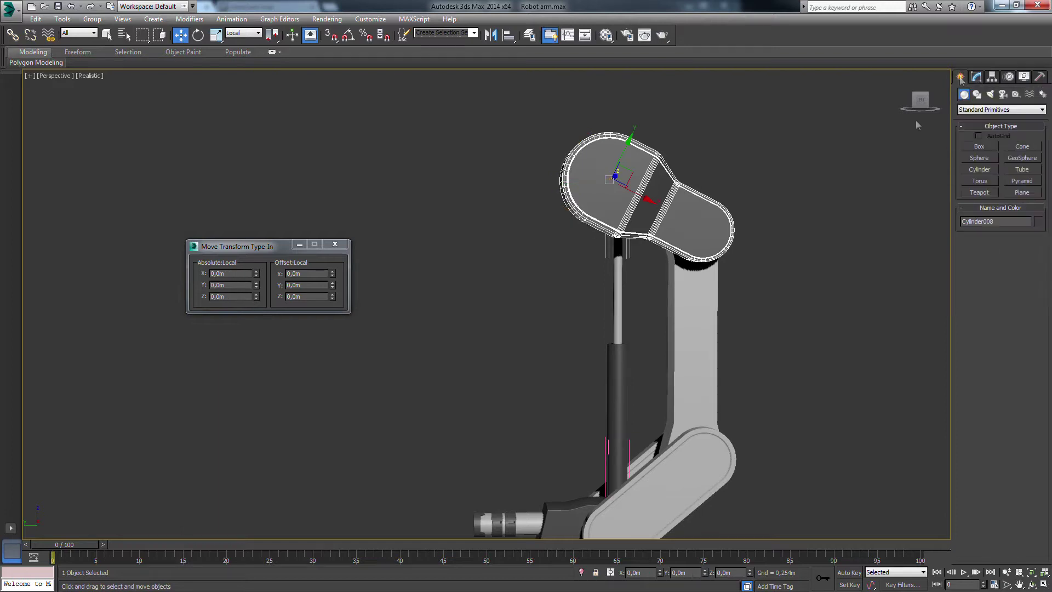
pyautogui.hotkey('alt', 'q')
pyautogui.press('l')
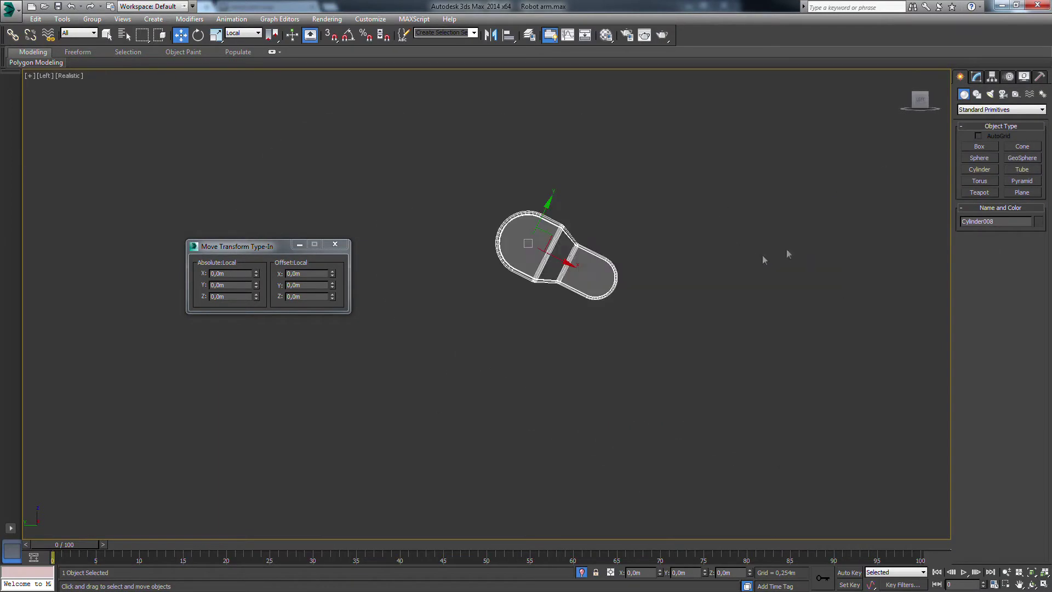
pyautogui.scroll(3, 818, 285)
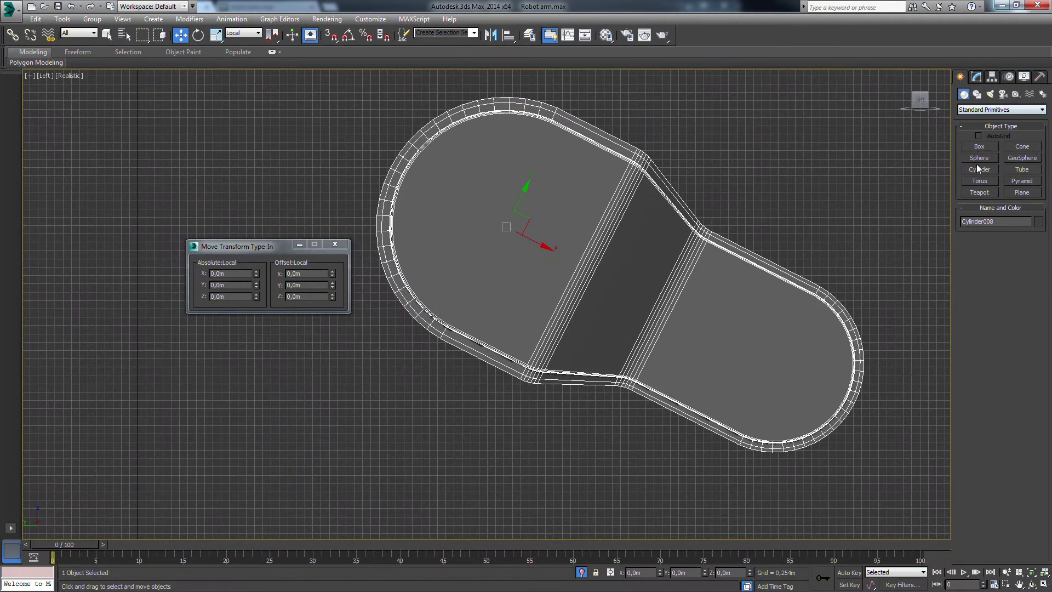
pyautogui.click(978, 168)
pyautogui.moveTo(496, 213); pyautogui.dragTo(541, 248)
# - Finish the cylinder at about 1,967m radius and raise its height to about 4.3m
pyautogui.press('F3')
pyautogui.rightClick(539, 243)
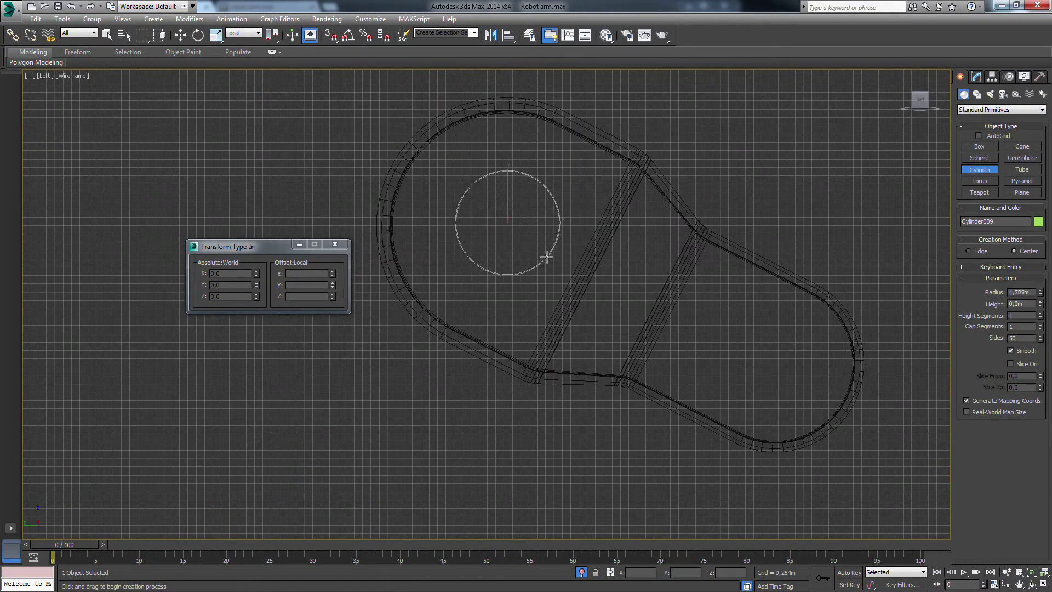
pyautogui.click(546, 248)
pyautogui.press('w')
pyautogui.scroll(3, 634, 252)
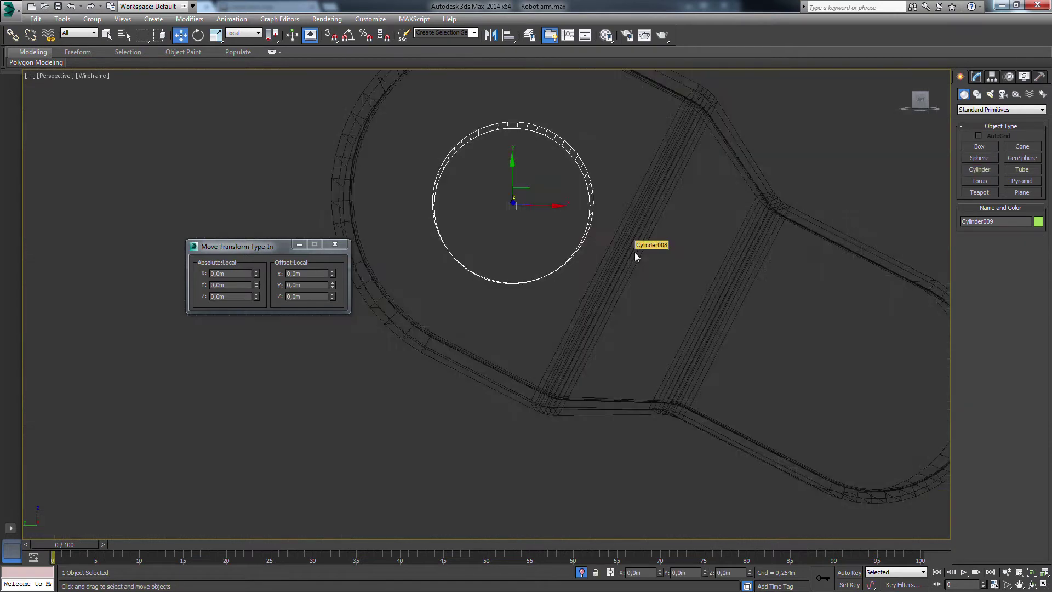
pyautogui.press('F3')
pyautogui.press('p')
pyautogui.click(976, 76)
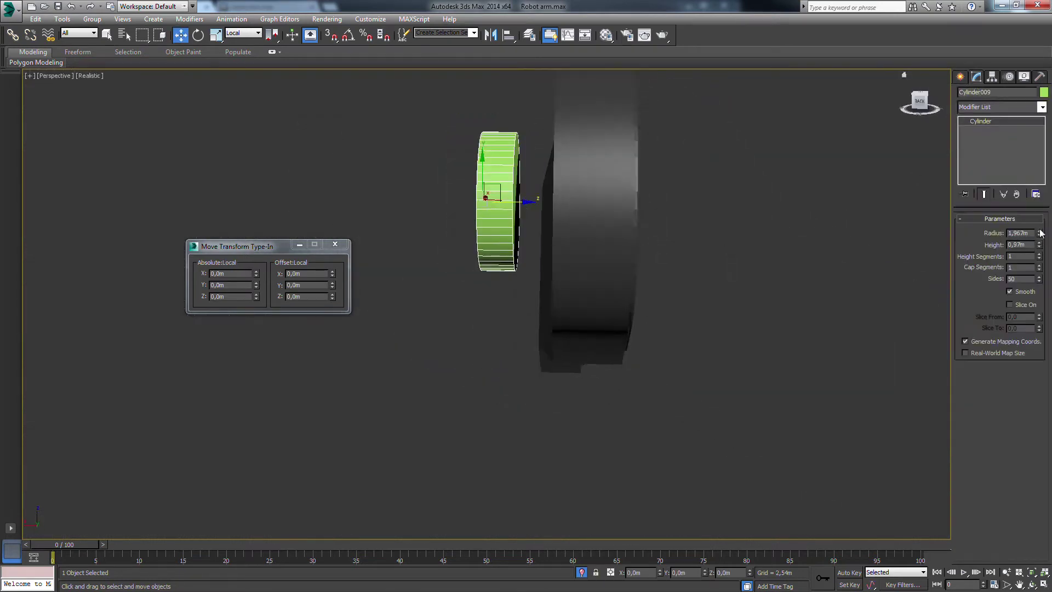
pyautogui.moveTo(1039, 244); pyautogui.dragTo(989, 58)
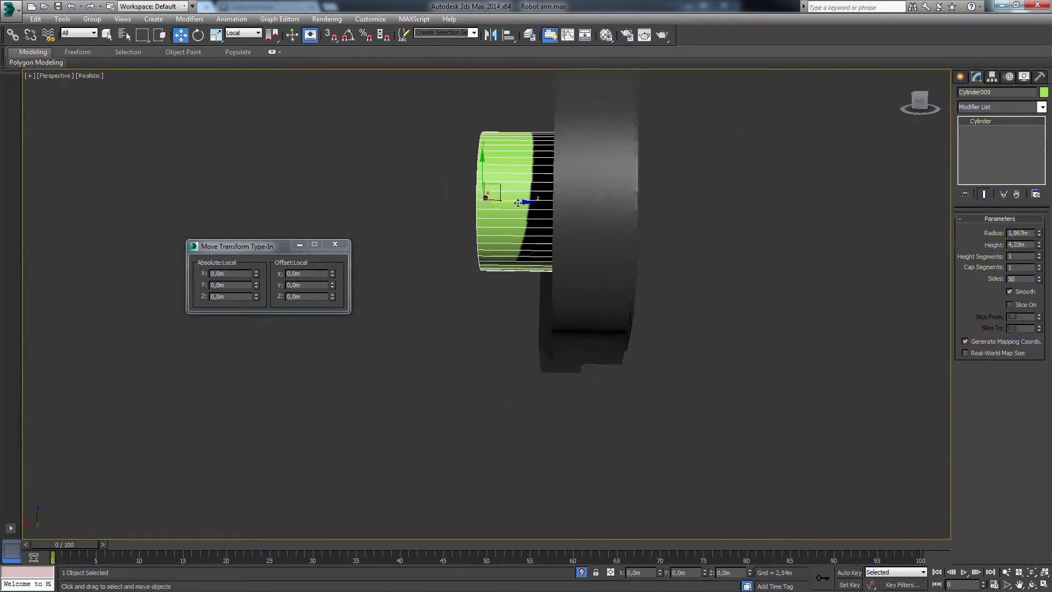
pyautogui.keyDown('alt'); pyautogui.moveTo(518, 203); pyautogui.dragTo(663, 209, button='middle'); pyautogui.keyUp('alt')
# - Subtract the cylinder from the arm head with a Compound Objects ProBoolean to cut a hole
pyautogui.click(1042, 107)
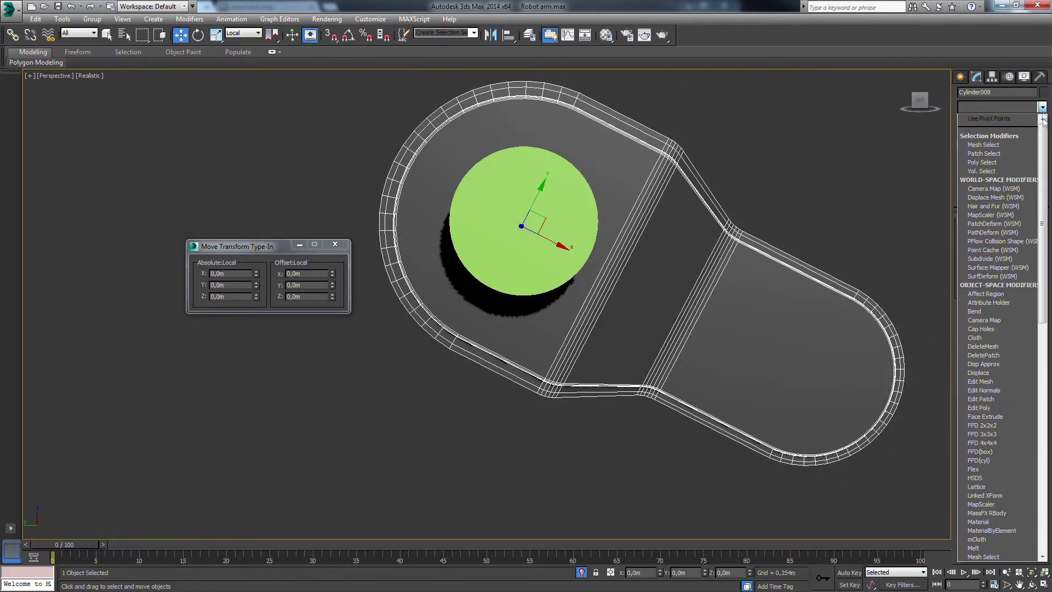
pyautogui.click(1041, 106)
pyautogui.click(960, 76)
pyautogui.click(1000, 109)
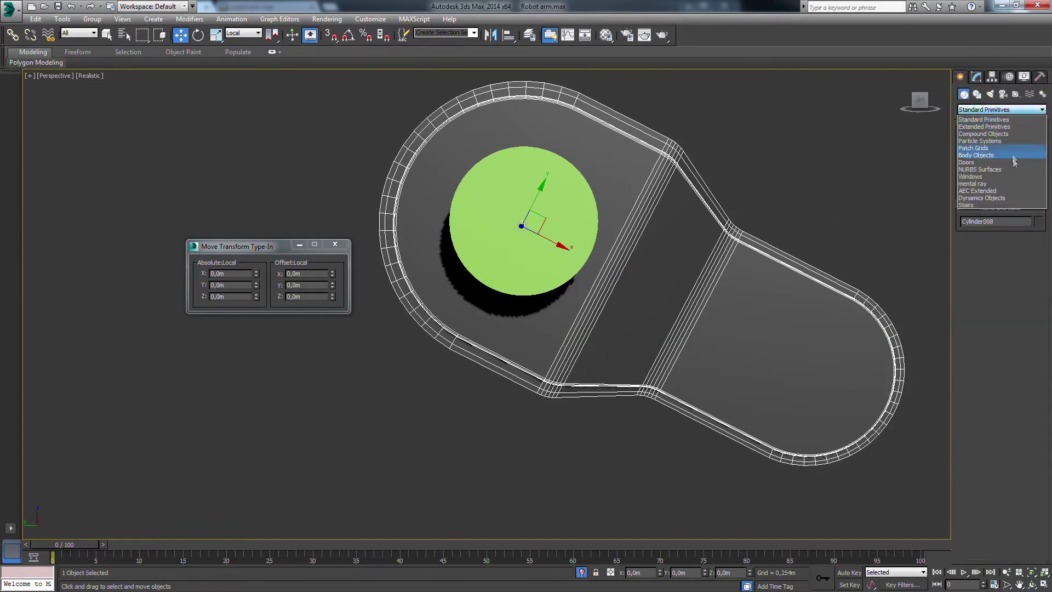
pyautogui.click(1005, 135)
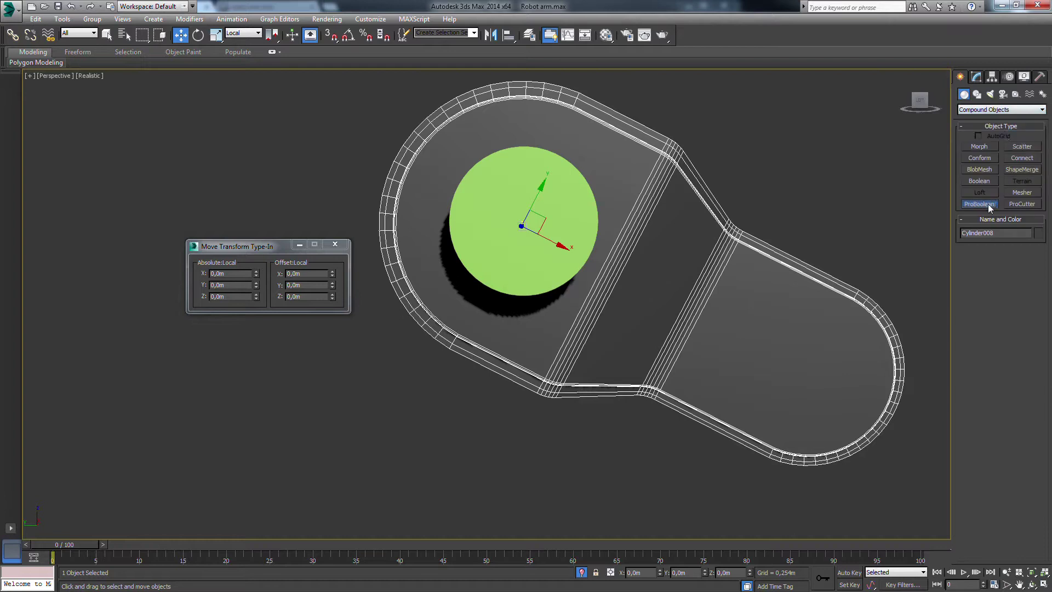
pyautogui.click(979, 204)
pyautogui.click(581, 241)
# - Select the holed upper arm link and add a Symmetry modifier above its ProBoolean
pyautogui.press('w')
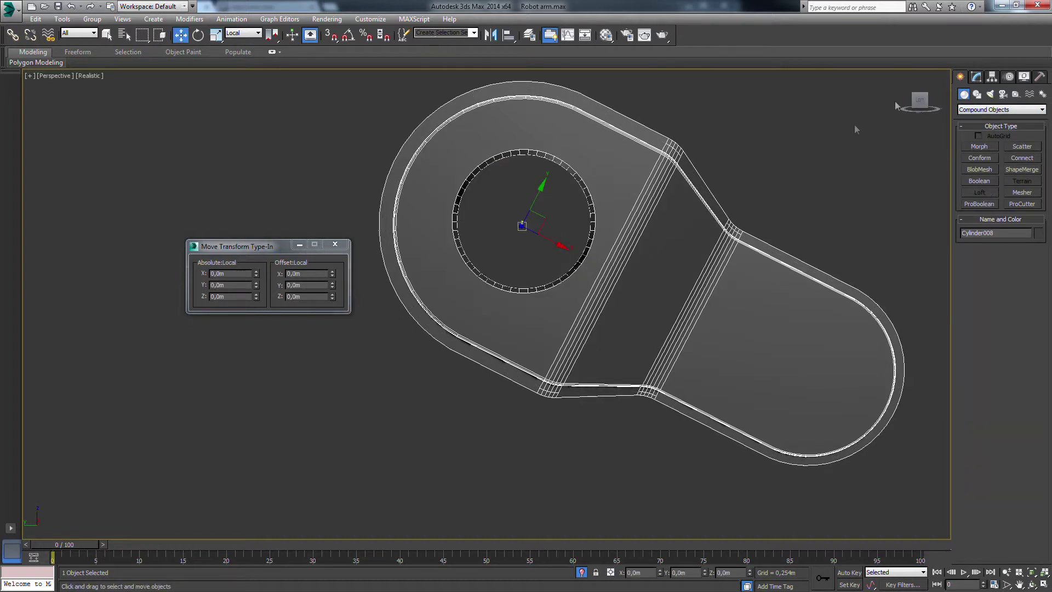
pyautogui.click(853, 124)
pyautogui.hotkey('shift', 'z')
pyautogui.hotkey('shift', 'z')
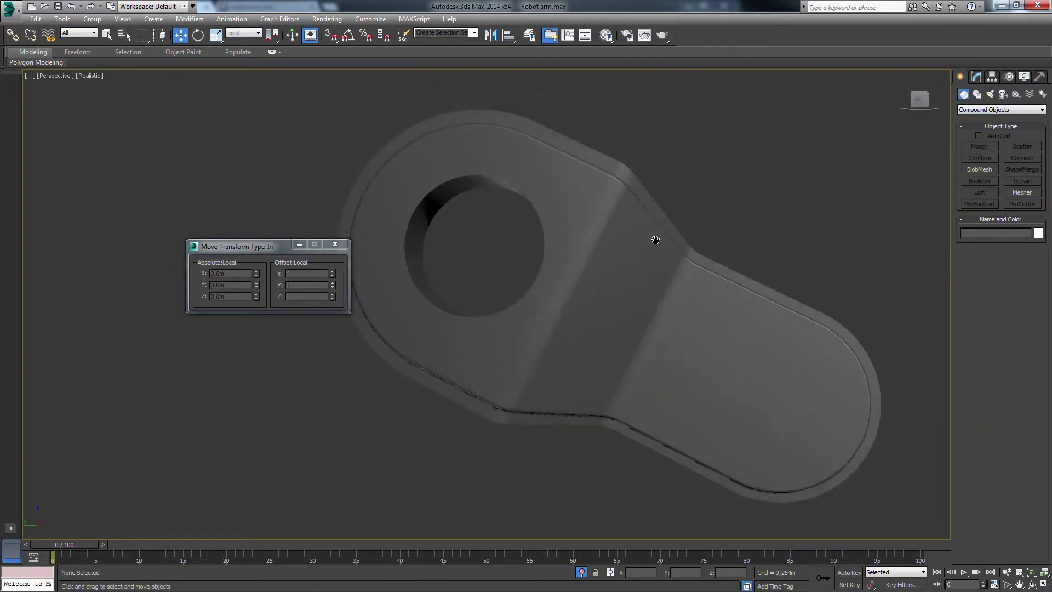
pyautogui.hotkey('shift', 'z')
pyautogui.hotkey('shift', 'z')
pyautogui.hotkey('shift', 'z')
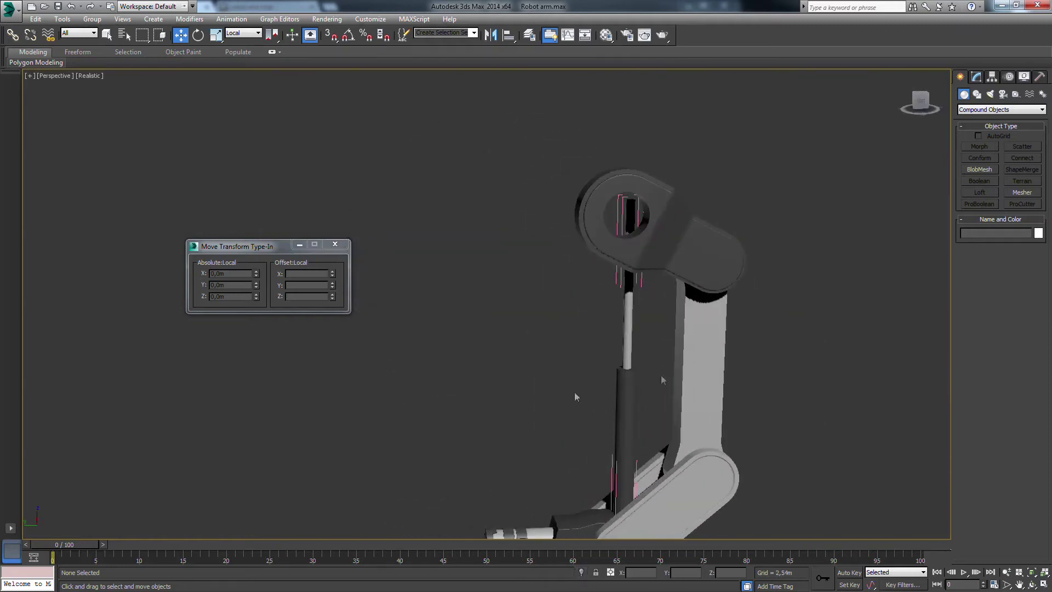
pyautogui.hotkey('shift', 'z')
pyautogui.hotkey('shift', 'z')
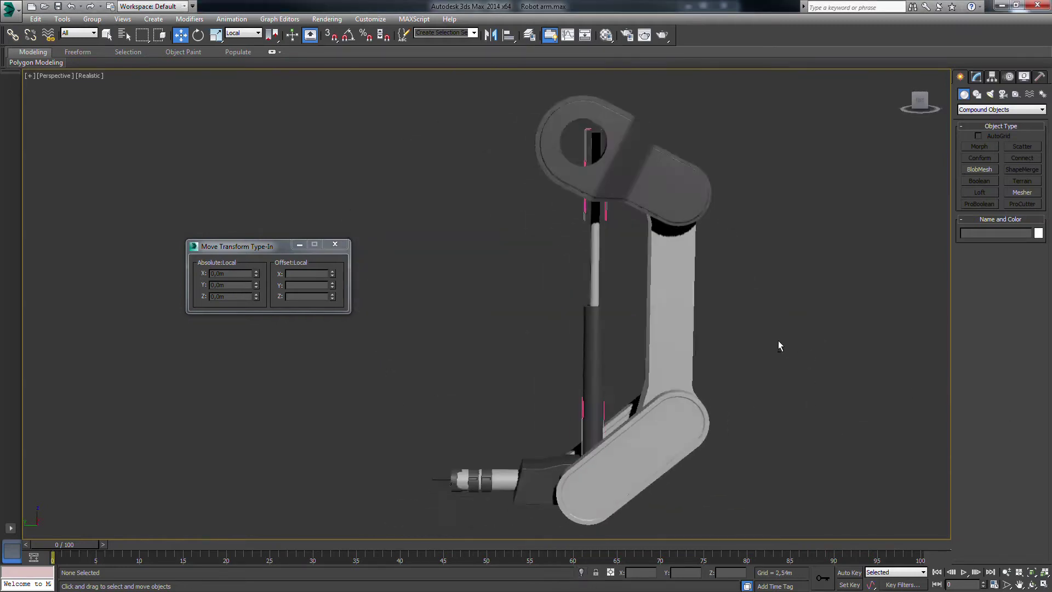
pyautogui.hotkey('shift', 'z')
pyautogui.hotkey('shift', 'z')
pyautogui.click(630, 164)
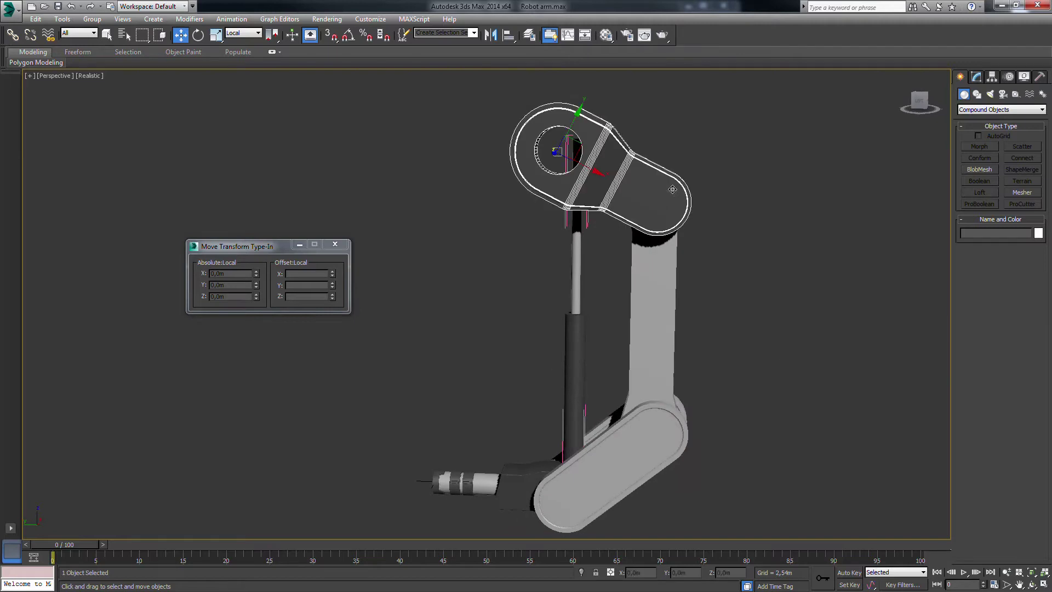
pyautogui.click(977, 77)
pyautogui.click(986, 107)
pyautogui.scroll(-1, 986, 383)
pyautogui.click(1008, 393)
# - In Front view, slide the Symmetry mirror plane along X to centre it on the shaft
pyautogui.moveTo(790, 245)
pyautogui.keyDown('alt'); pyautogui.mouseDown(button='middle')
pyautogui.moveTo(935, 262)
pyautogui.moveTo(1023, 160)
pyautogui.mouseUp(button='middle'); pyautogui.keyUp('alt')
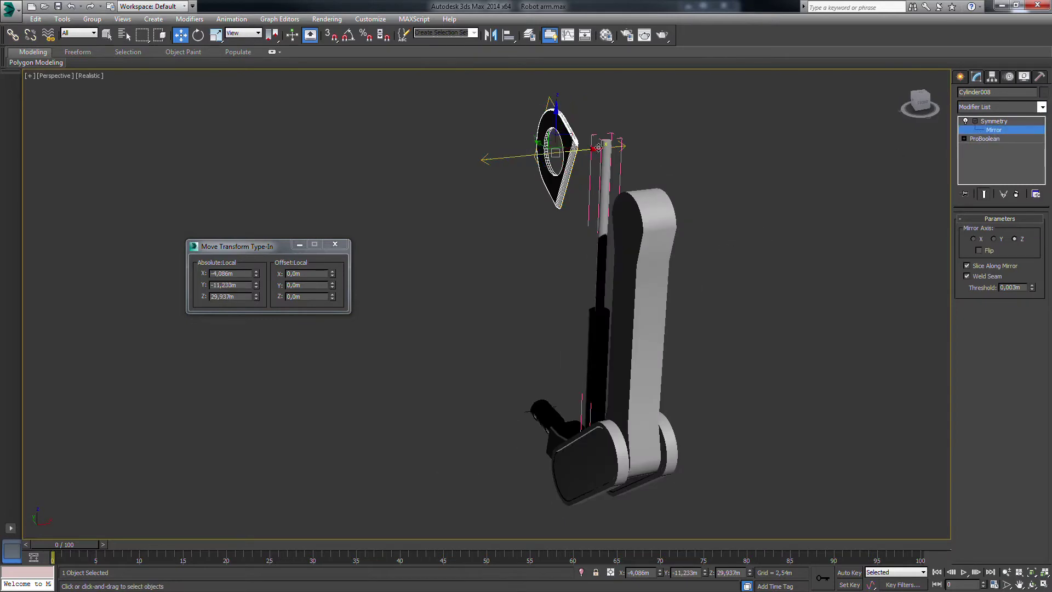
pyautogui.press('f')
pyautogui.moveTo(441, 305); pyautogui.dragTo(495, 308)
pyautogui.scroll(6, 429, 360)
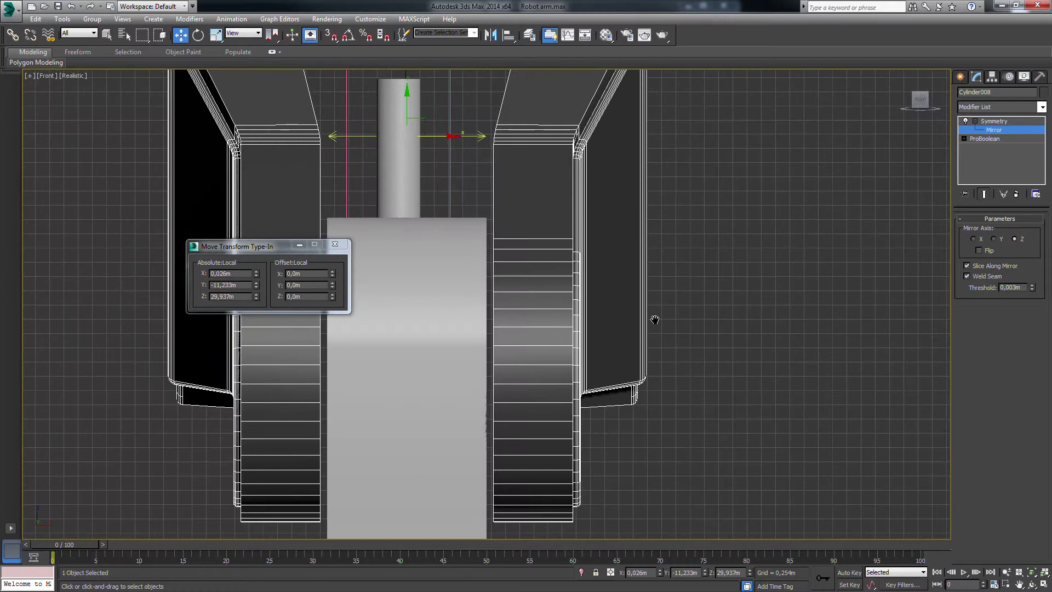
pyautogui.moveTo(560, 142); pyautogui.dragTo(555, 147)
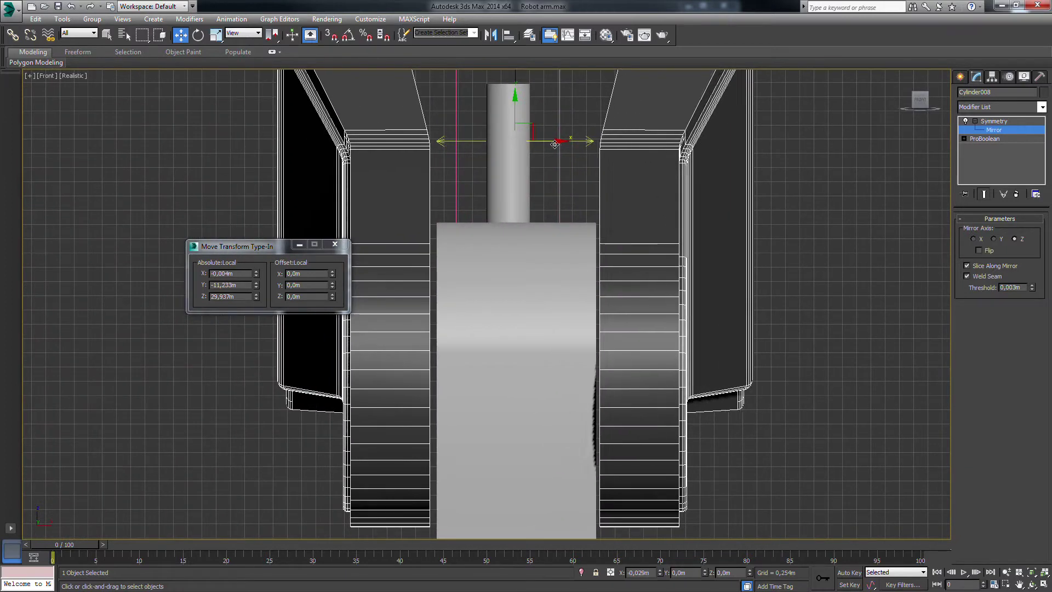
pyautogui.scroll(-3, 654, 339)
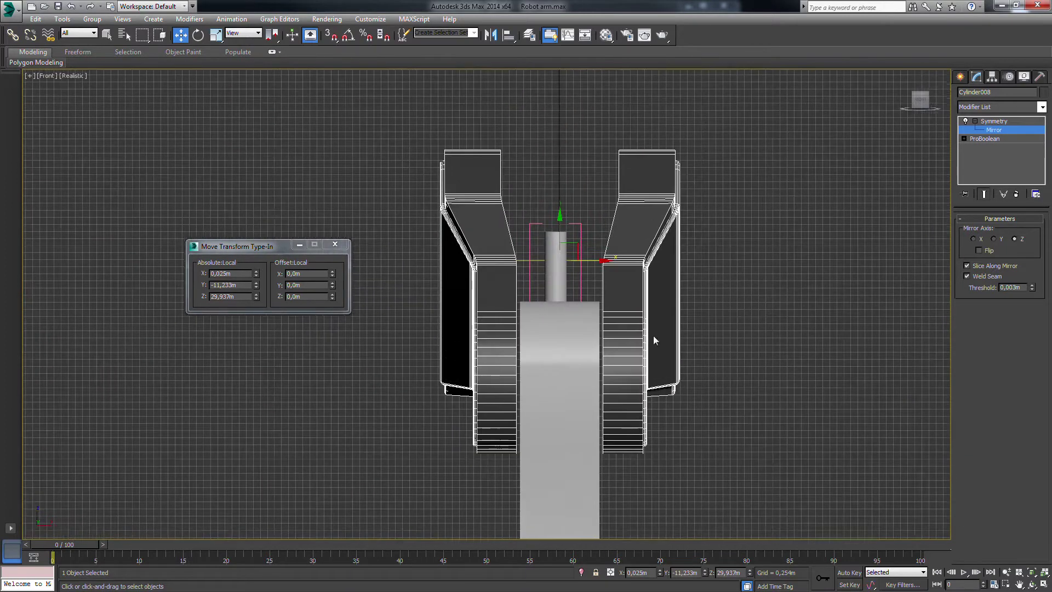
pyautogui.click(964, 76)
pyautogui.press('p')
pyautogui.moveTo(728, 298)
pyautogui.mouseDown(button='middle')
pyautogui.moveTo(719, 305)
pyautogui.moveTo(795, 352)
pyautogui.mouseUp(button='middle')
pyautogui.scroll(3, 759, 336)
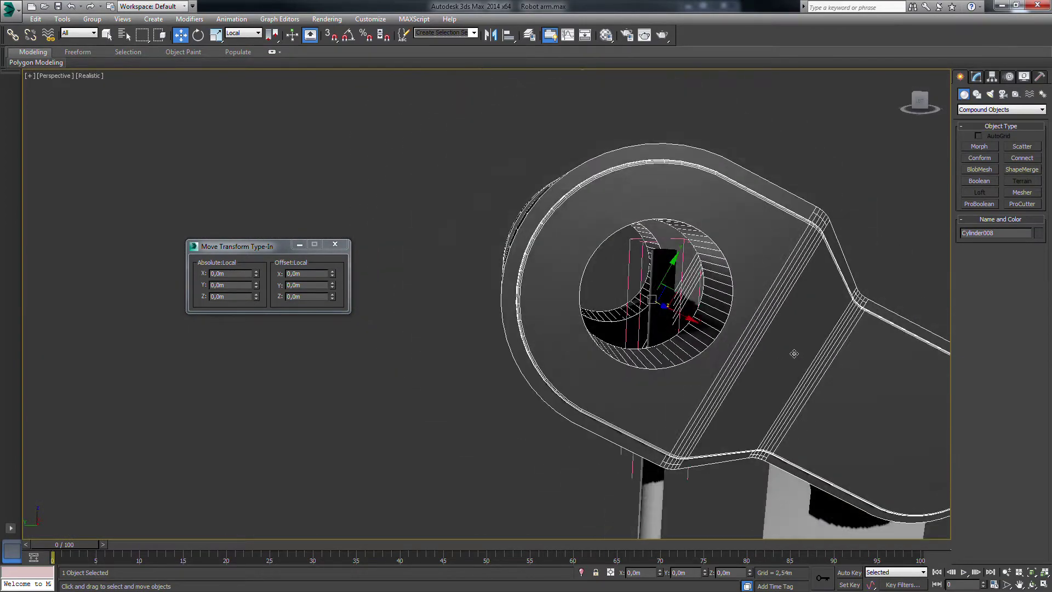
# - In the Left view, draw a standard-primitive cylinder filling the joint hole
pyautogui.scroll(1, 762, 346)
pyautogui.press('l')
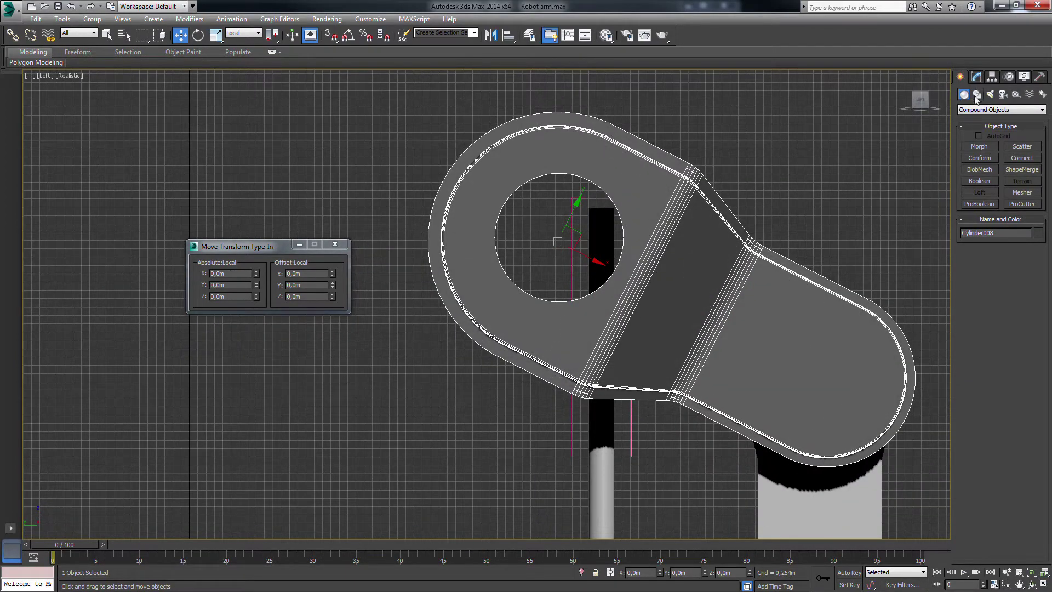
pyautogui.click(973, 109)
pyautogui.click(974, 117)
pyautogui.click(979, 170)
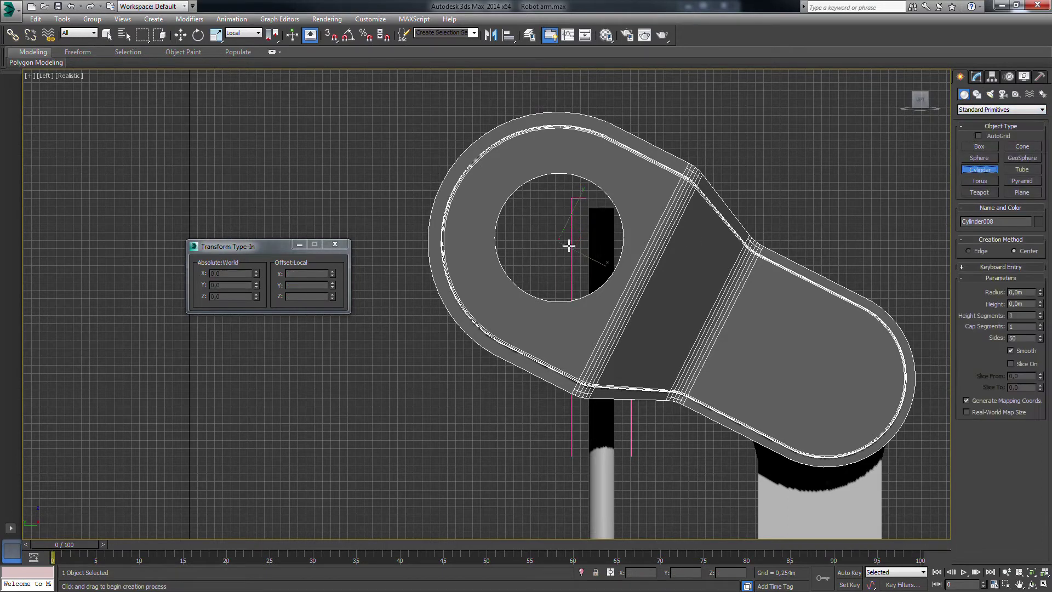
pyautogui.moveTo(548, 242); pyautogui.dragTo(611, 268)
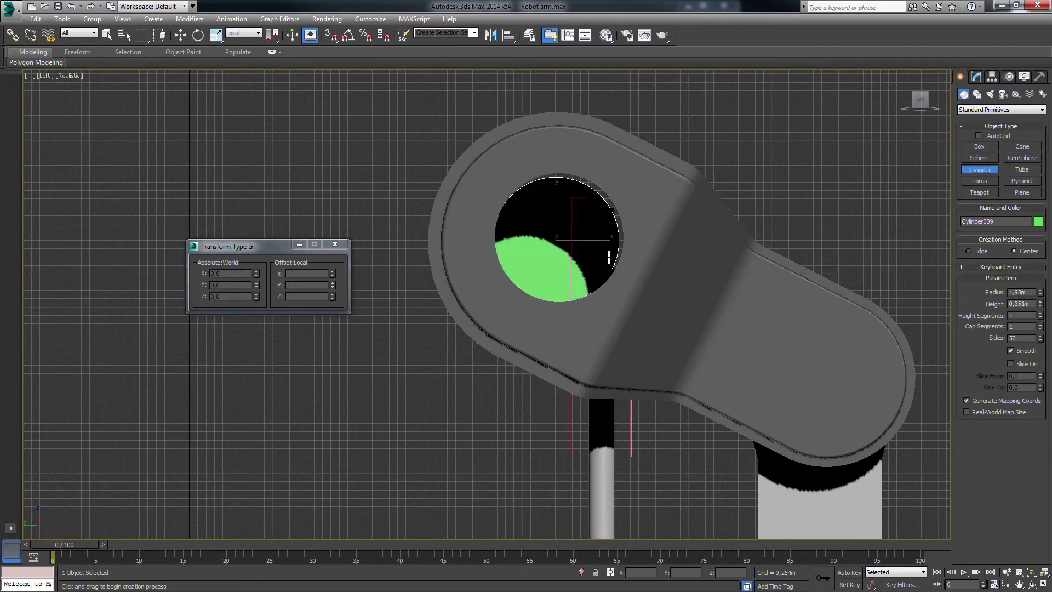
# - Shrink the disc's radius to about 1,872m and move it slightly up within the hole
pyautogui.press('w')
pyautogui.click(976, 77)
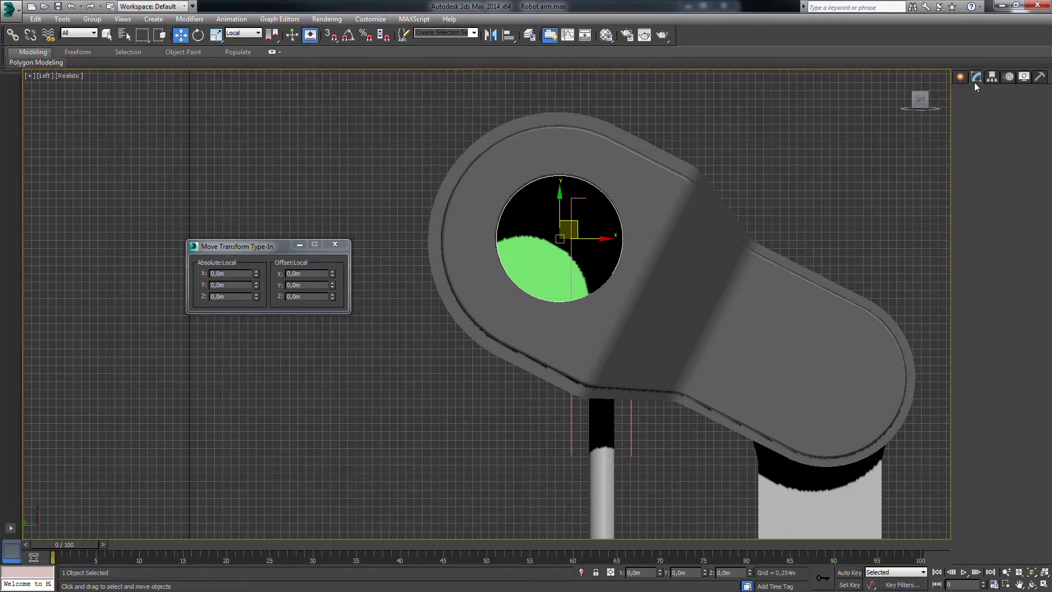
pyautogui.moveTo(1039, 236); pyautogui.dragTo(1041, 234)
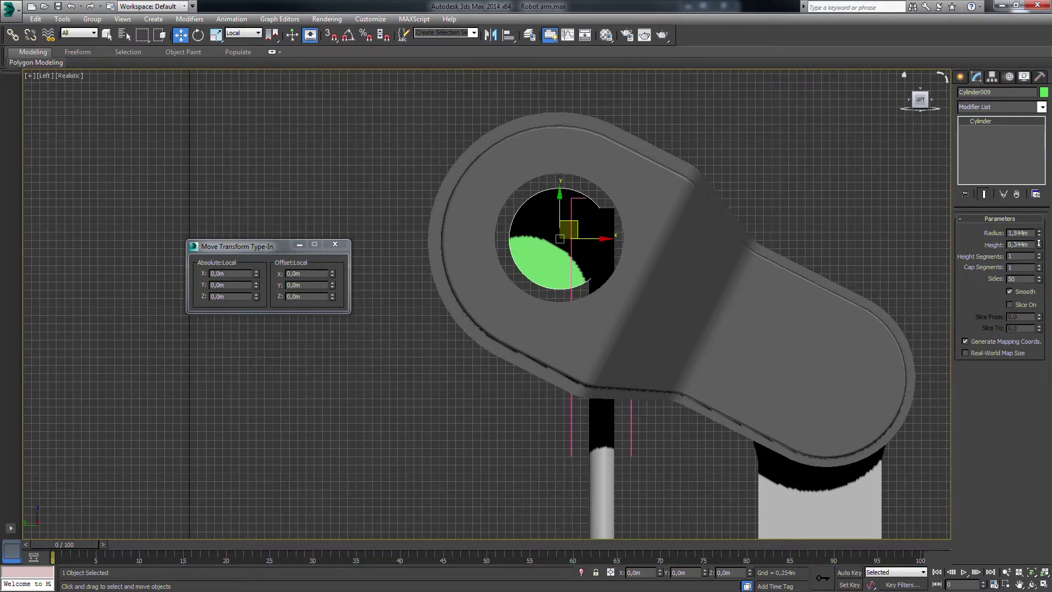
pyautogui.scroll(3, 647, 243)
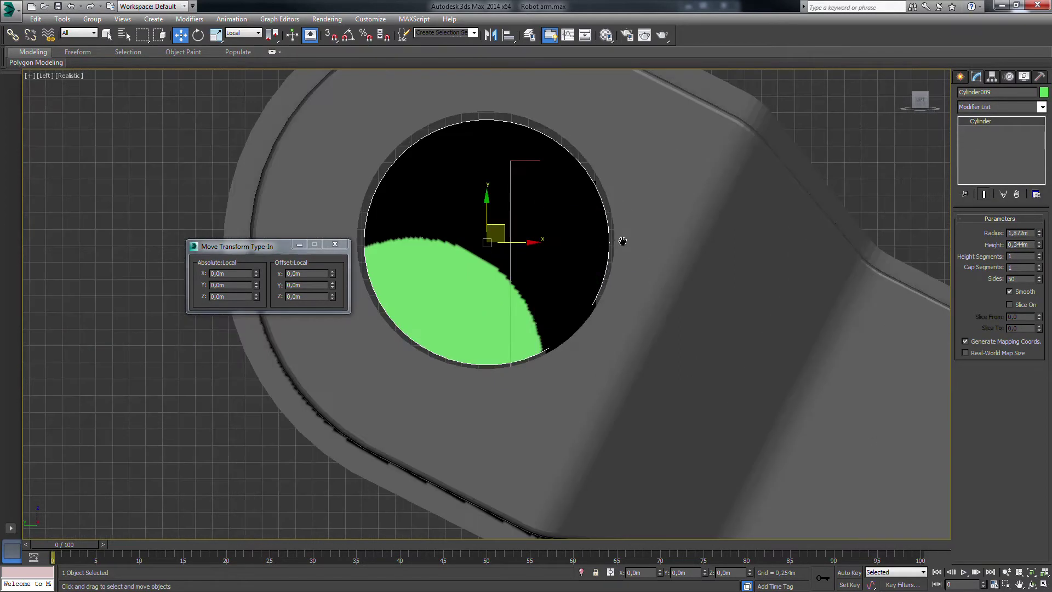
pyautogui.scroll(3, 477, 190)
pyautogui.moveTo(541, 235); pyautogui.dragTo(540, 231)
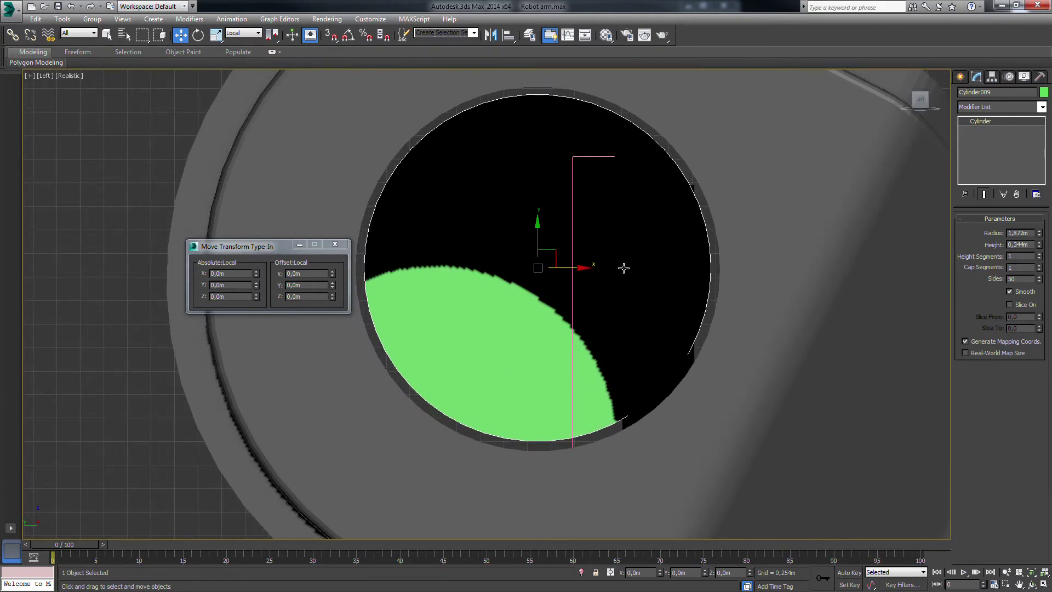
pyautogui.scroll(-5, 622, 268)
pyautogui.scroll(2, 650, 285)
# - Inspect the disc in perspective and wireframe front views, then bring up its pivot settings
pyautogui.press('p')
pyautogui.keyDown('alt'); pyautogui.moveTo(651, 285); pyautogui.dragTo(659, 355, button='middle'); pyautogui.keyUp('alt')
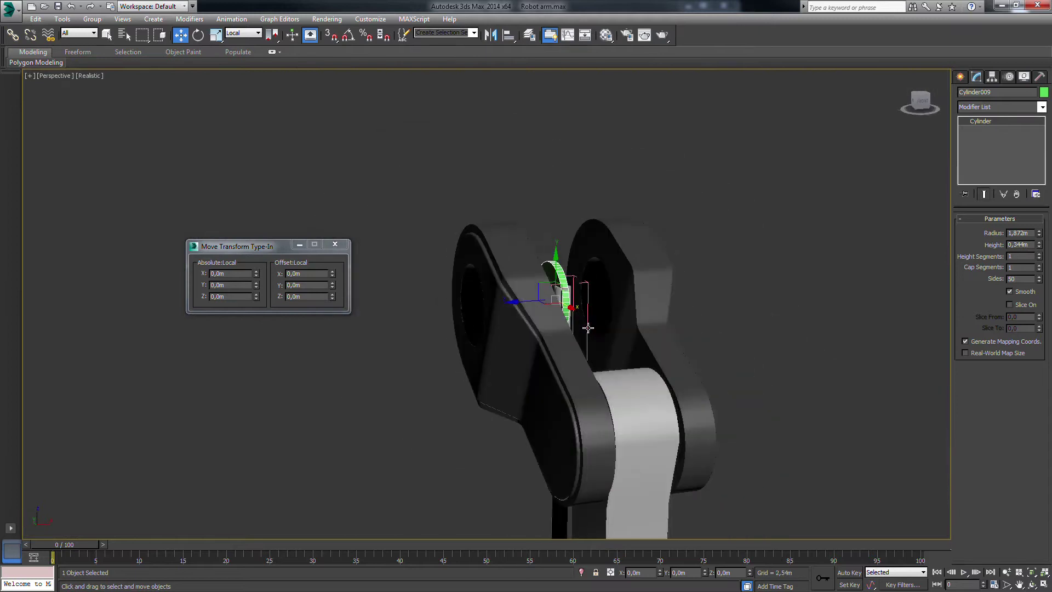
pyautogui.scroll(4, 659, 355)
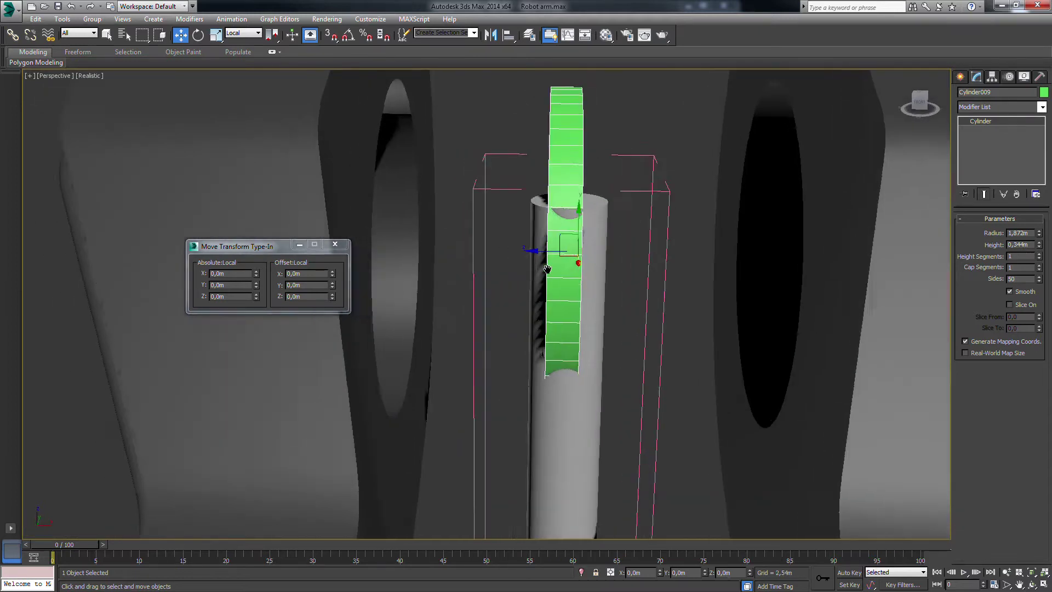
pyautogui.scroll(-6, 630, 345)
pyautogui.moveTo(603, 372); pyautogui.dragTo(603, 333, button='middle')
pyautogui.press('F3')
pyautogui.scroll(2, 578, 403)
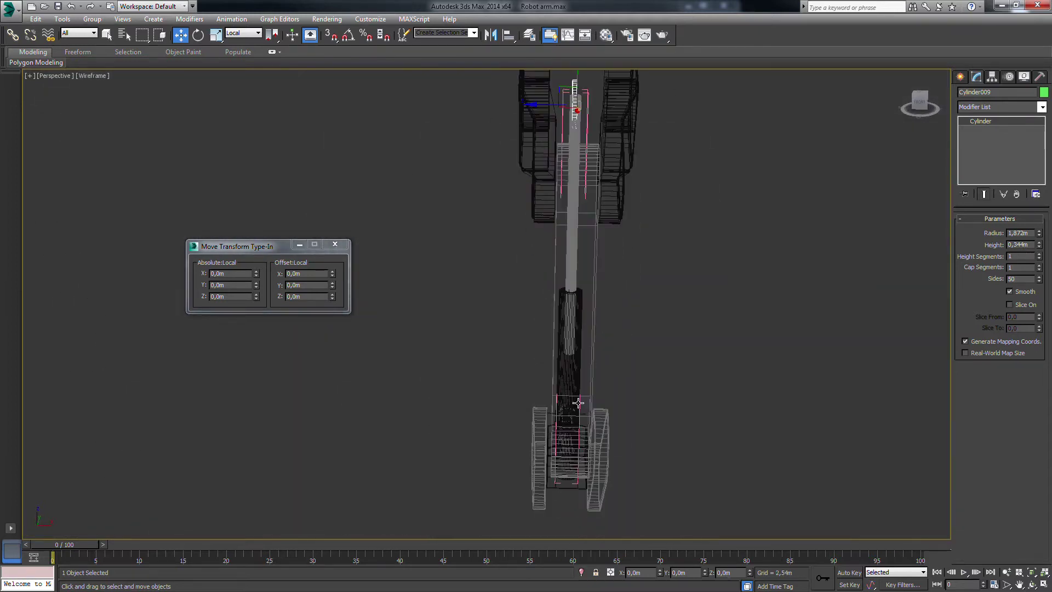
pyautogui.press('f')
pyautogui.scroll(3, 564, 334)
pyautogui.scroll(-3, 567, 345)
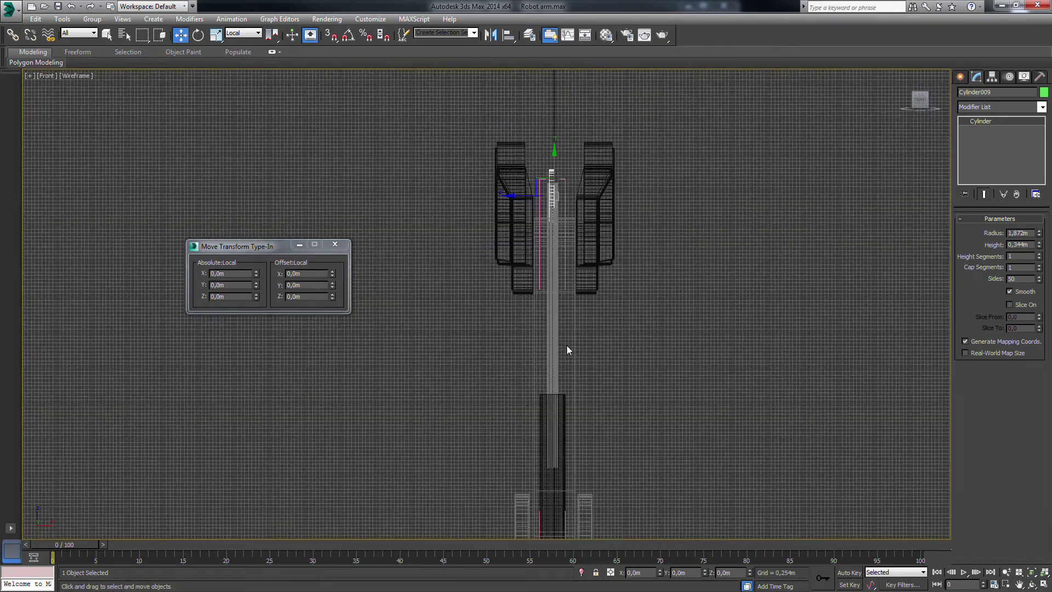
pyautogui.moveTo(568, 362); pyautogui.dragTo(556, 271, button='middle')
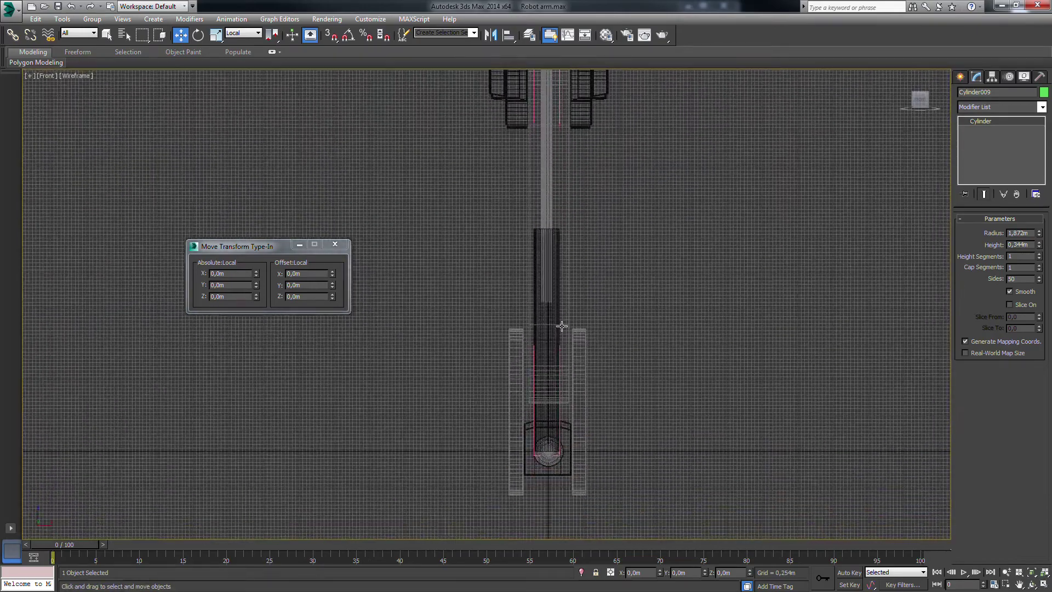
pyautogui.scroll(3, 562, 326)
pyautogui.scroll(3, 601, 273)
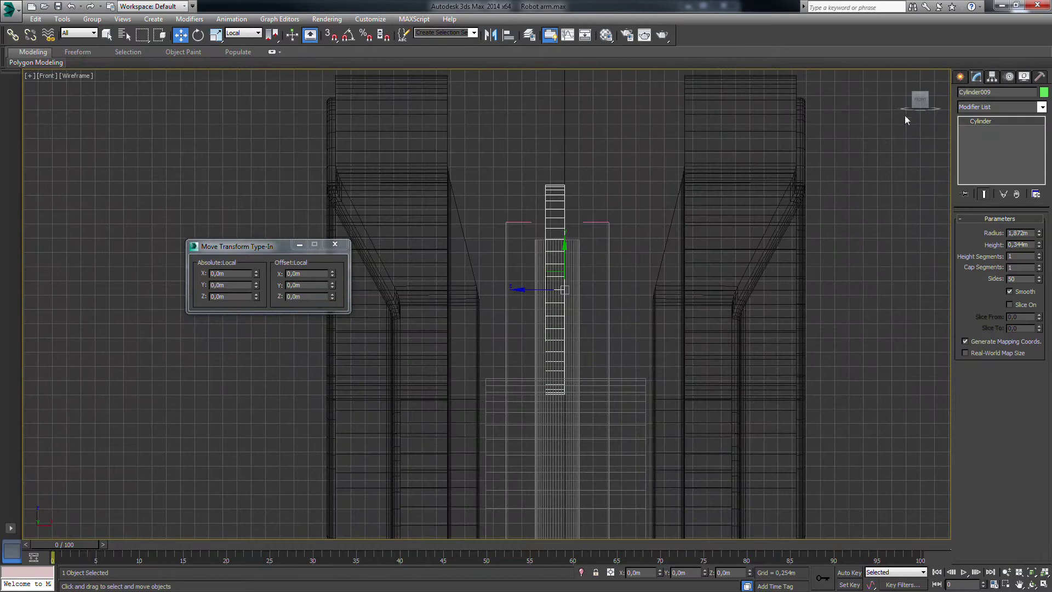
pyautogui.click(992, 77)
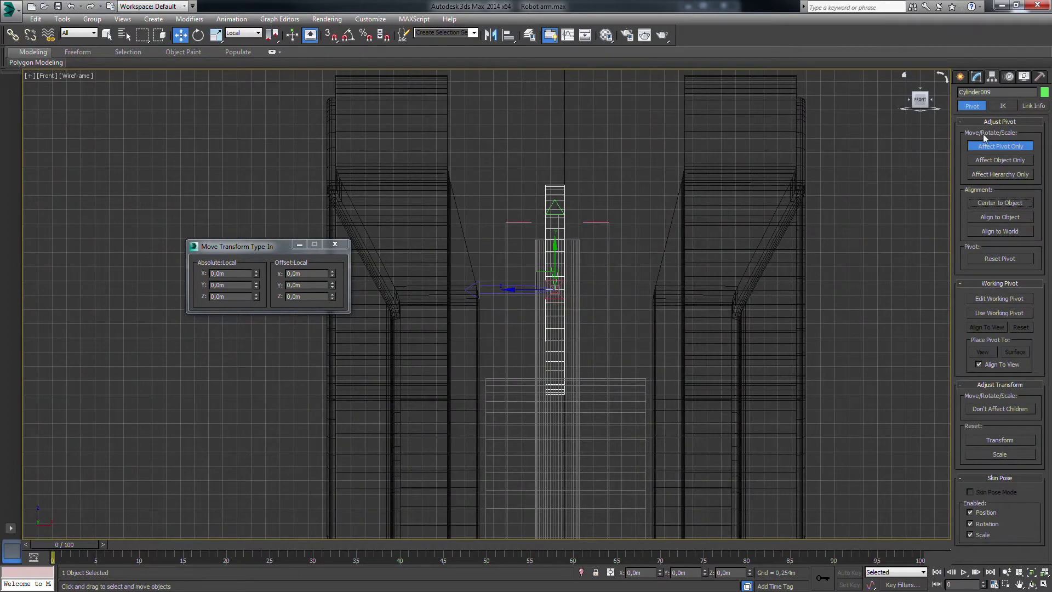
# - With Affect Pivot Only off, shift the disc along its local Z axis onto the inner shaft
pyautogui.click(986, 145)
pyautogui.moveTo(524, 290); pyautogui.dragTo(529, 290)
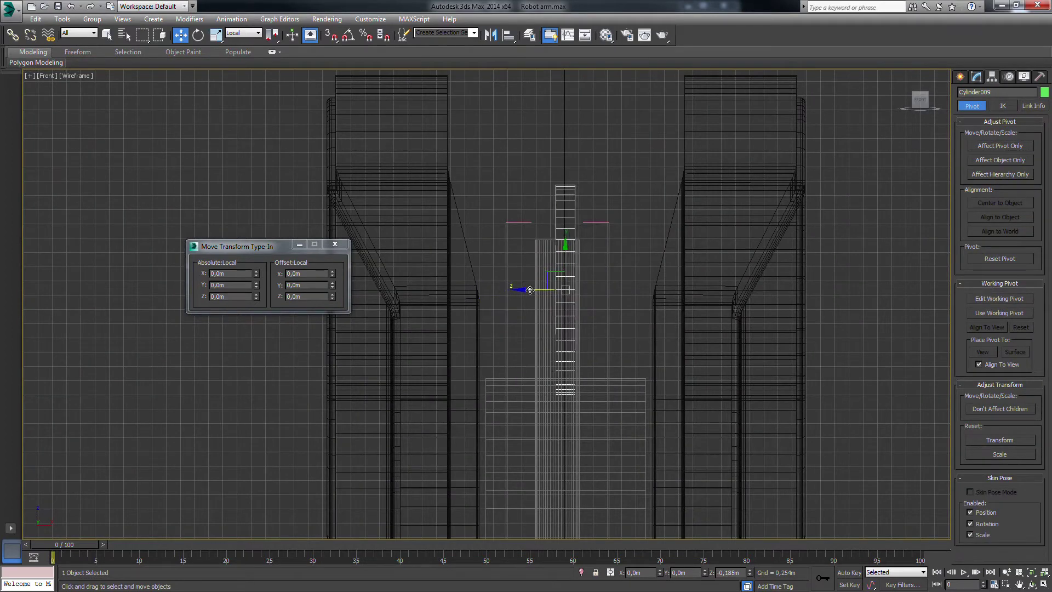
pyautogui.scroll(-3, 529, 290)
pyautogui.scroll(-3, 529, 291)
pyautogui.keyDown('ctrl'); pyautogui.click(570, 329); pyautogui.keyUp('ctrl')
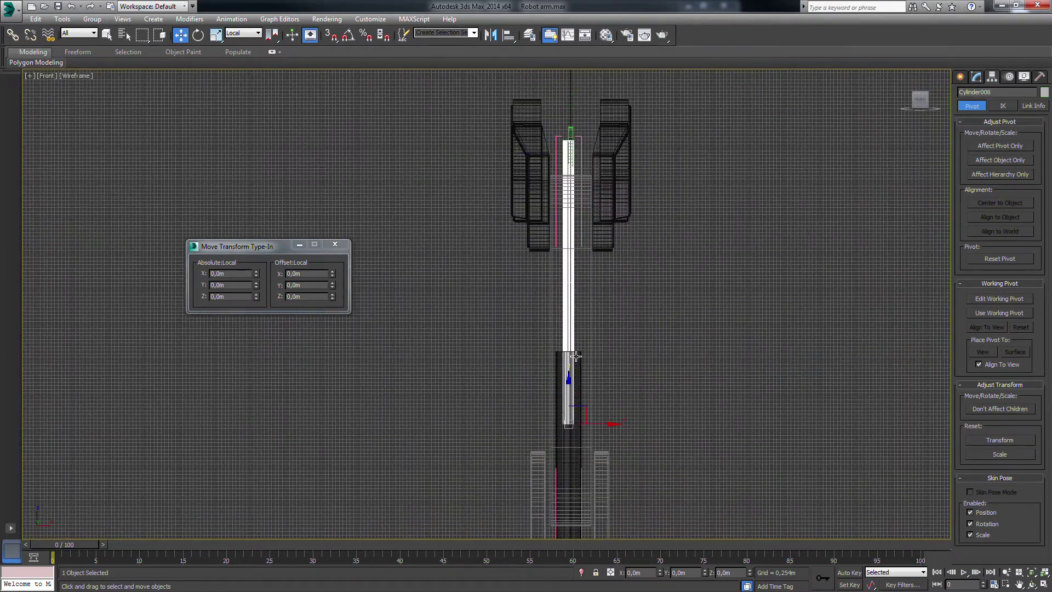
pyautogui.scroll(5, 607, 213)
pyautogui.moveTo(607, 212); pyautogui.dragTo(667, 92, button='middle')
pyautogui.scroll(3, 667, 92)
pyautogui.scroll(-4, 672, 458)
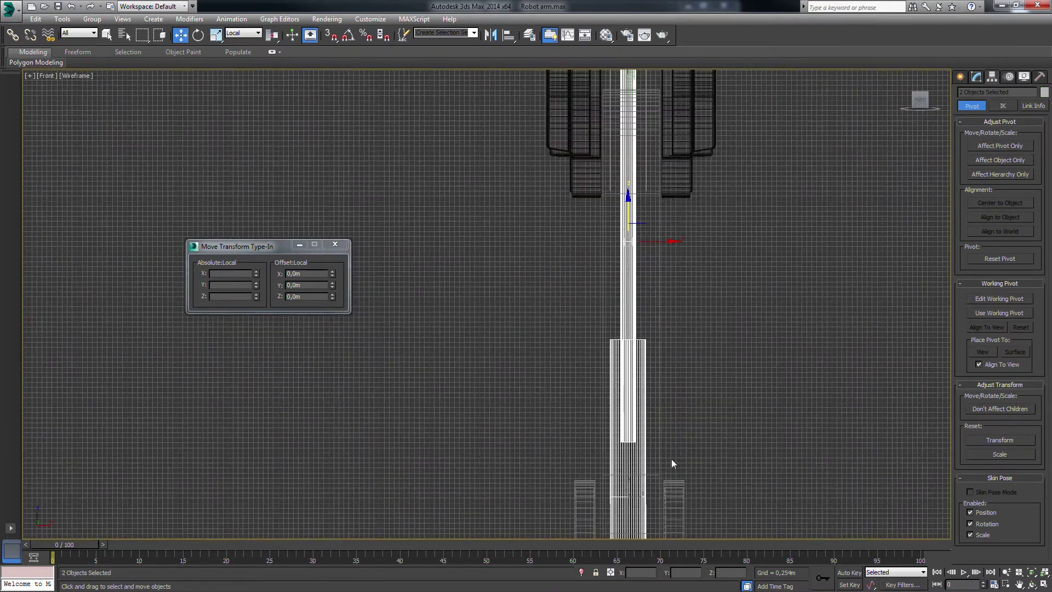
pyautogui.scroll(-3, 674, 425)
pyautogui.scroll(4, 666, 361)
pyautogui.scroll(3, 665, 357)
pyautogui.scroll(3, 608, 354)
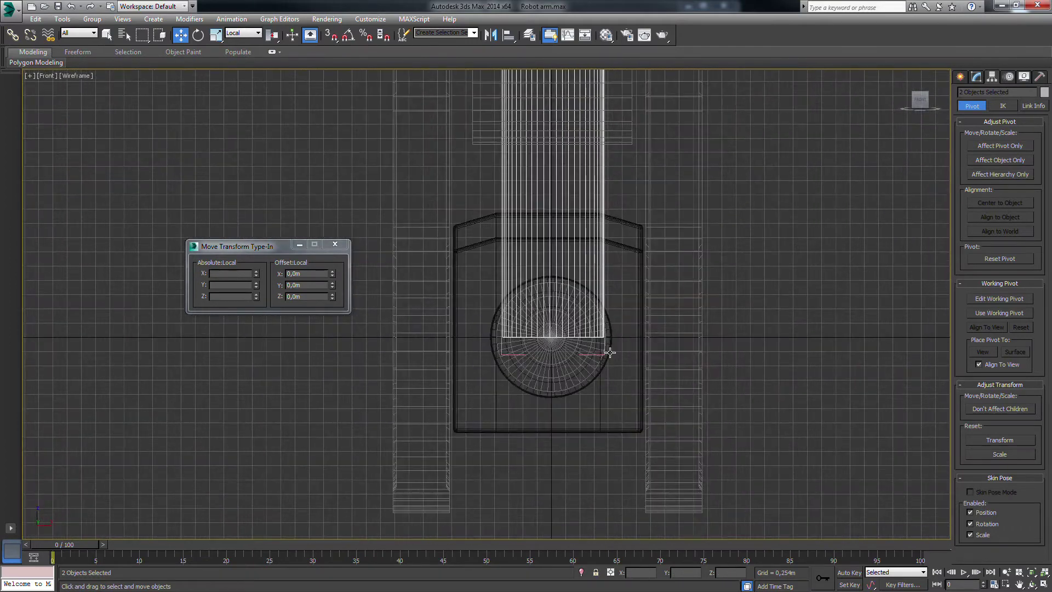
# - Box-select the wheel-end parts of Group001, deselect the base block, and select Circle002
pyautogui.click(604, 397)
pyautogui.moveTo(494, 367); pyautogui.dragTo(490, 367)
pyautogui.scroll(4, 590, 341)
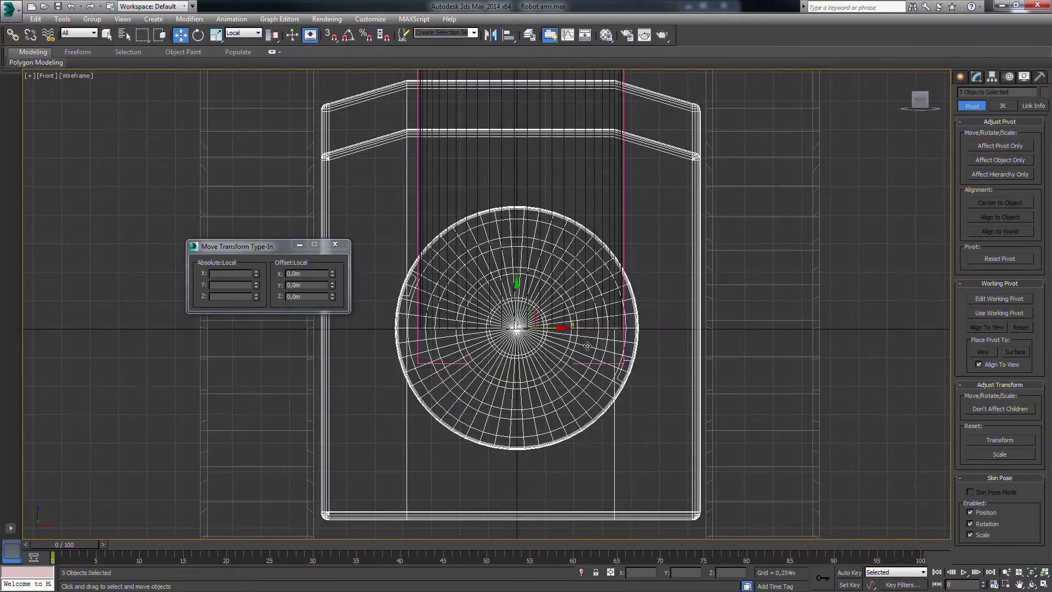
pyautogui.moveTo(584, 346); pyautogui.dragTo(605, 349, button='middle')
pyautogui.scroll(-2, 605, 350)
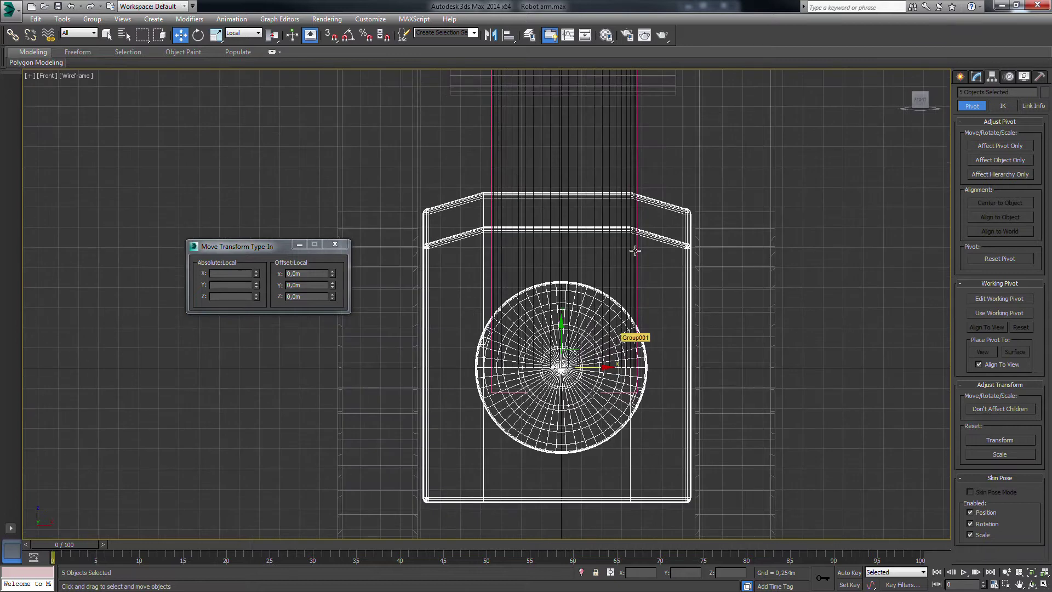
pyautogui.click(601, 393)
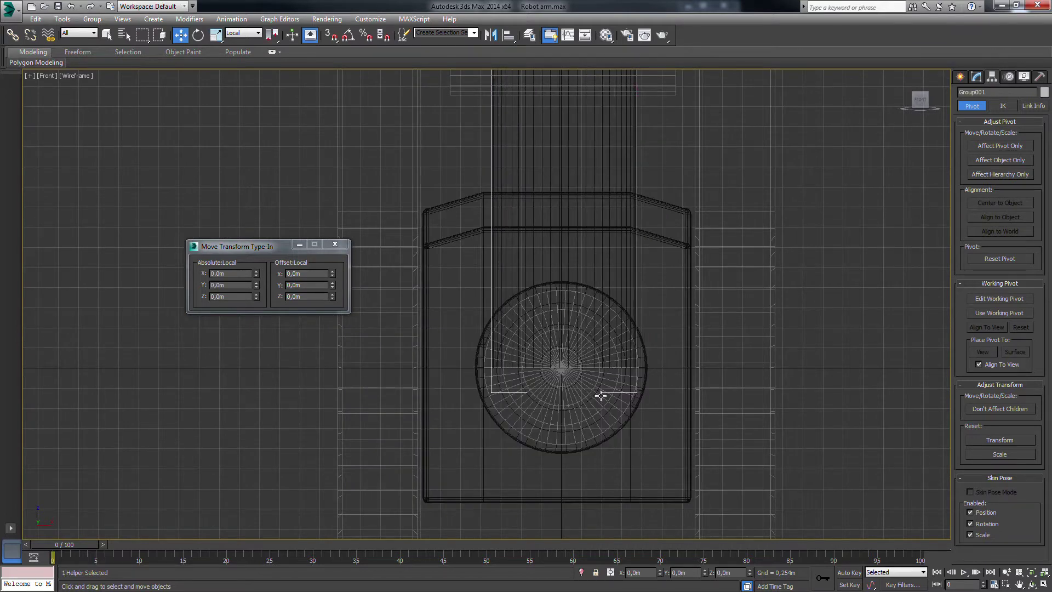
pyautogui.hotkey('ctrl', 'z')
pyautogui.keyDown('alt'); pyautogui.click(602, 376); pyautogui.keyUp('alt')
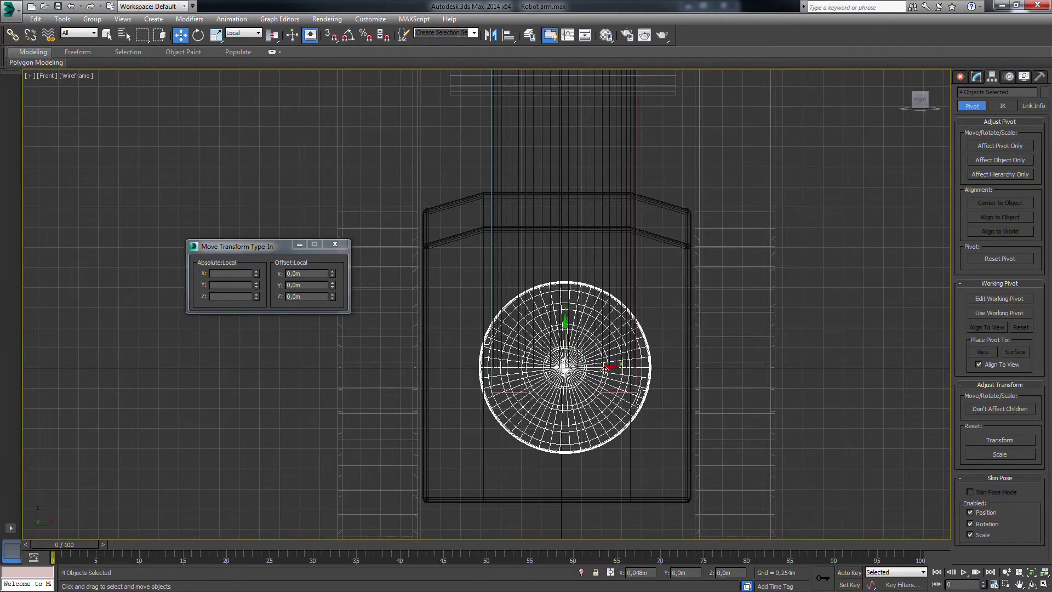
pyautogui.click(767, 274)
pyautogui.moveTo(808, 185); pyautogui.dragTo(709, 329, button='middle')
# - In shaded perspective, select the green disc Cylinder009 and zoom onto it
pyautogui.press('p')
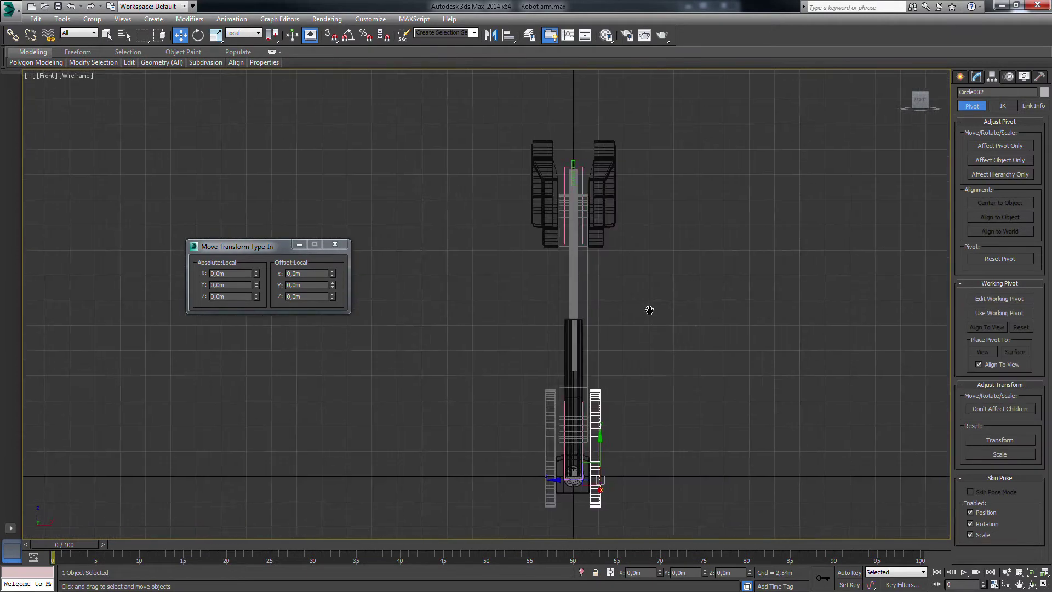
pyautogui.press('F3')
pyautogui.scroll(-5, 594, 317)
pyautogui.moveTo(593, 317)
pyautogui.keyDown('alt'); pyautogui.mouseDown(button='middle')
pyautogui.moveTo(566, 309)
pyautogui.moveTo(596, 309)
pyautogui.moveTo(581, 307)
pyautogui.mouseUp(button='middle'); pyautogui.keyUp('alt')
pyautogui.click(570, 296)
pyautogui.press('z')
pyautogui.click(976, 77)
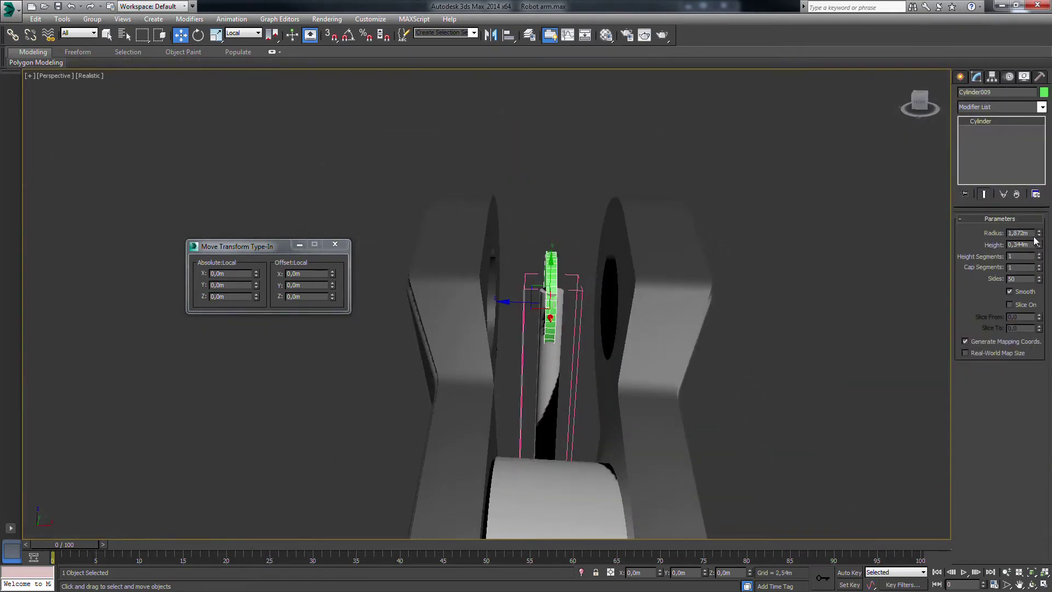
# - Increase Cylinder009's height to 2,545m so it spans the gap between the arm plates
pyautogui.keyDown('alt'); pyautogui.moveTo(912, 259); pyautogui.dragTo(925, 264, button='middle'); pyautogui.keyUp('alt')
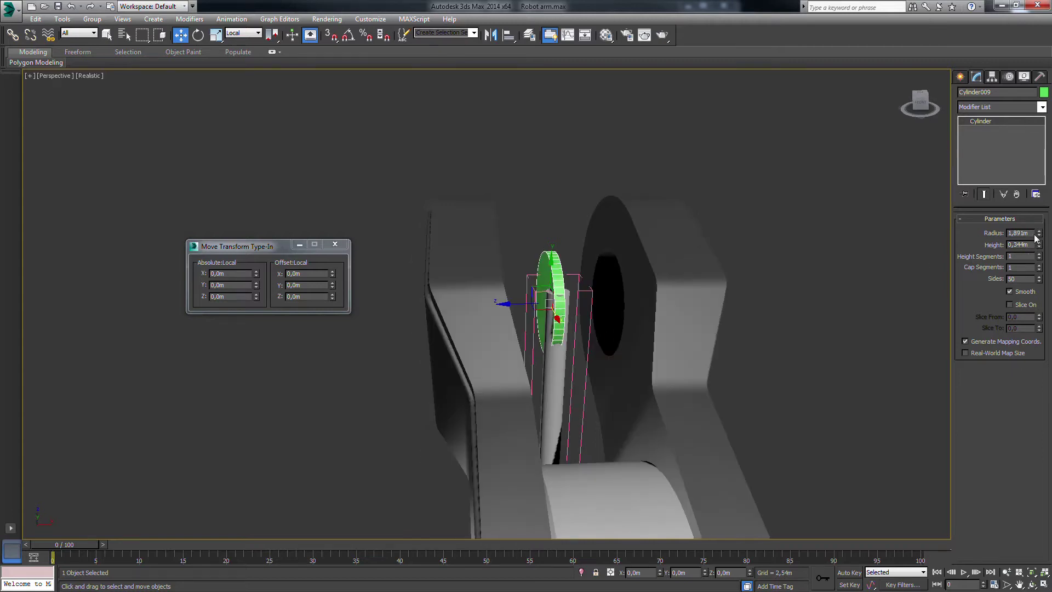
pyautogui.moveTo(1038, 246); pyautogui.dragTo(1040, 132)
pyautogui.keyDown('alt'); pyautogui.moveTo(603, 299); pyautogui.dragTo(624, 300, button='middle'); pyautogui.keyUp('alt')
pyautogui.press('t')
pyautogui.moveTo(1039, 245); pyautogui.dragTo(1043, 190)
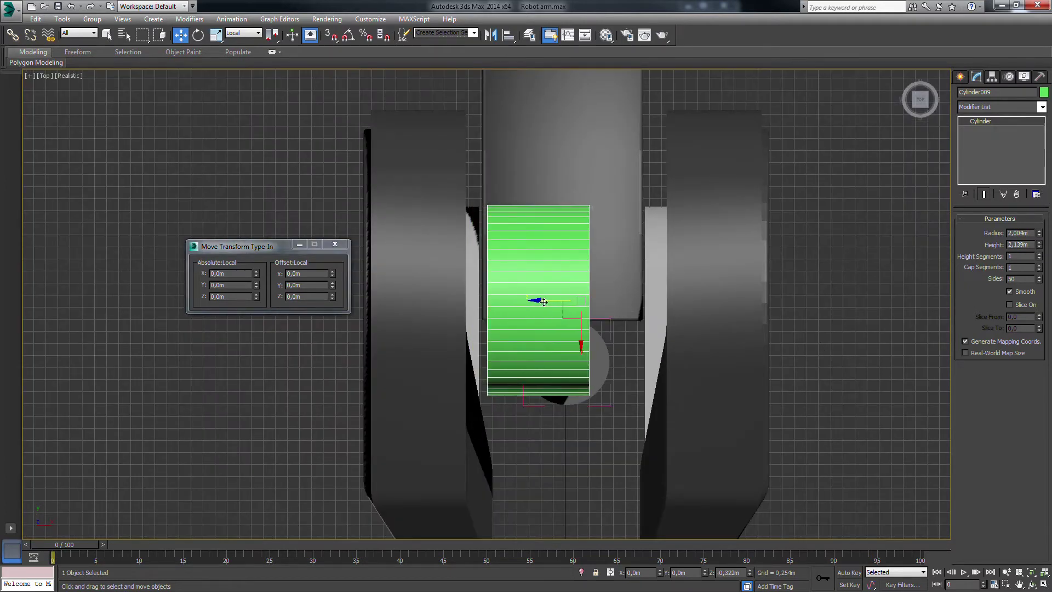
pyautogui.scroll(-1, 567, 304)
pyautogui.moveTo(567, 304); pyautogui.dragTo(697, 294, button='middle')
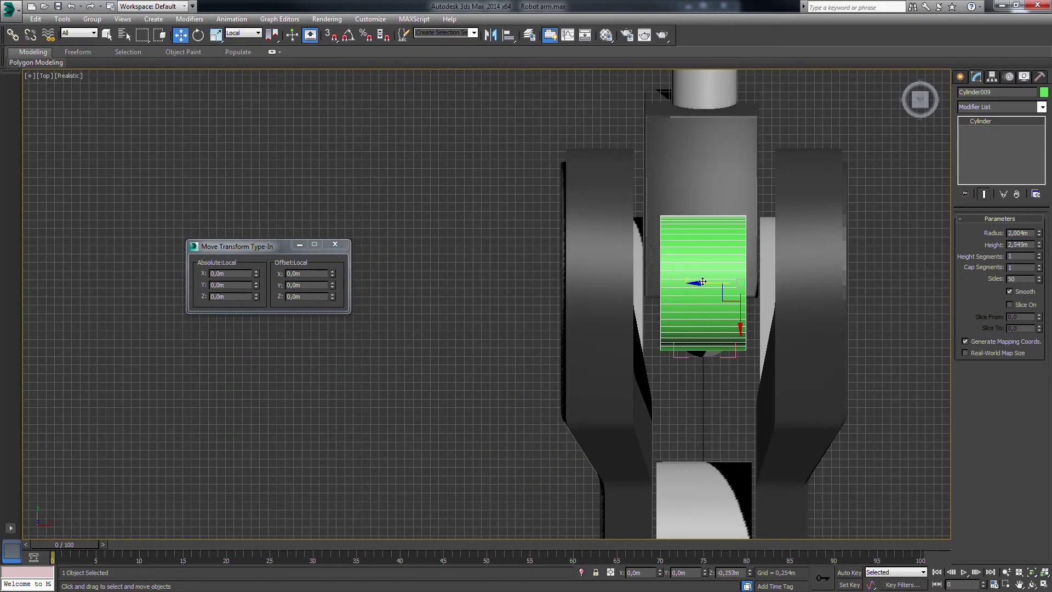
pyautogui.moveTo(651, 245); pyautogui.dragTo(626, 220, button='middle')
# - Clone the central cylinder as a copy, Cylinder010
pyautogui.rightClick(626, 221)
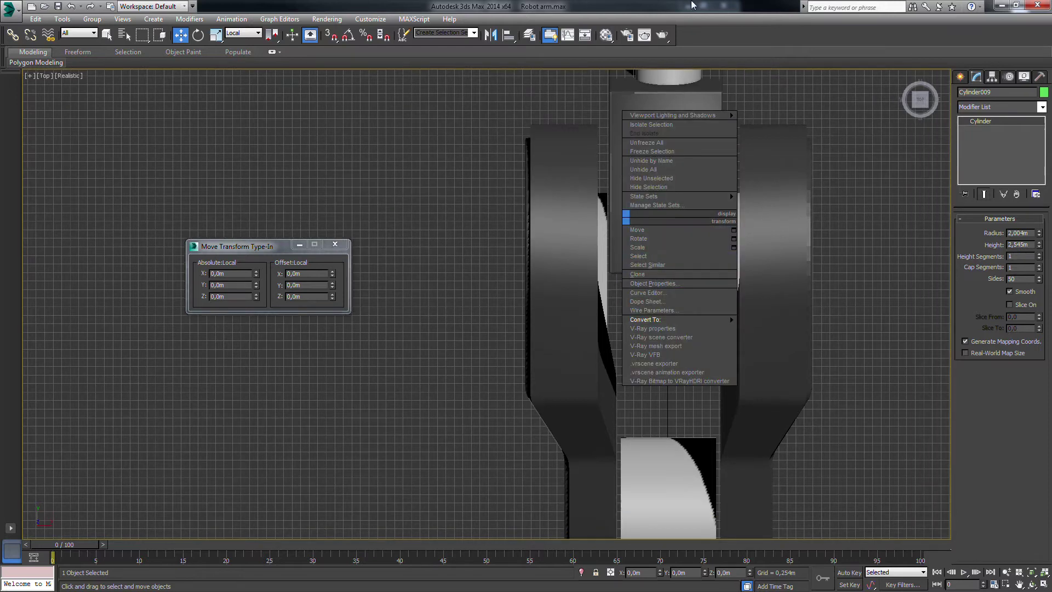
pyautogui.rightClick(684, 261)
pyautogui.click(712, 319)
pyautogui.click(493, 341)
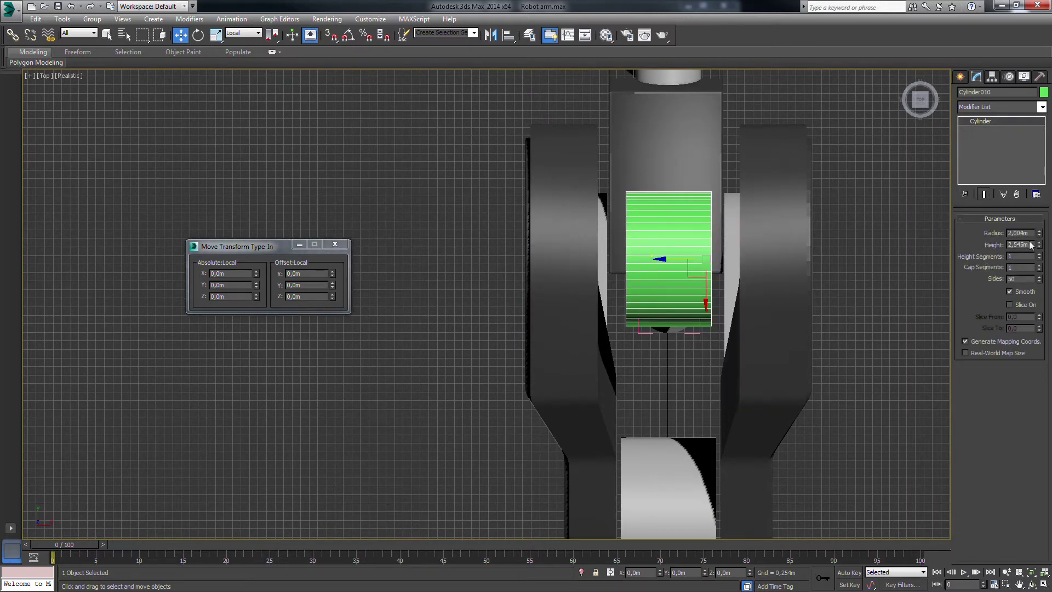
# - Lengthen the copy to 8,489m and slide it through both arm plates
pyautogui.moveTo(1040, 235); pyautogui.dragTo(1035, 147)
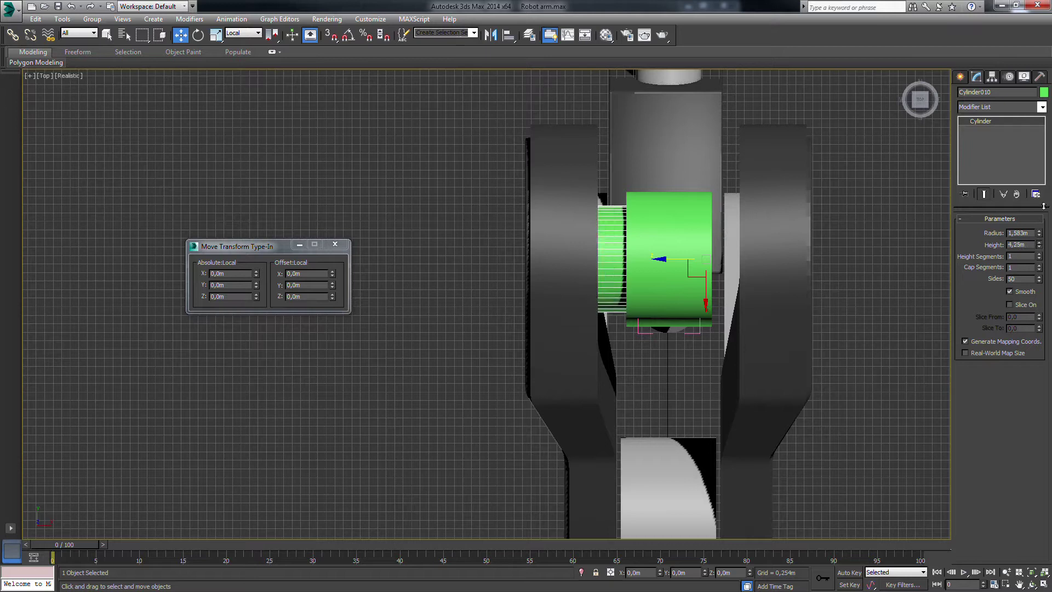
pyautogui.moveTo(672, 258); pyautogui.dragTo(762, 265)
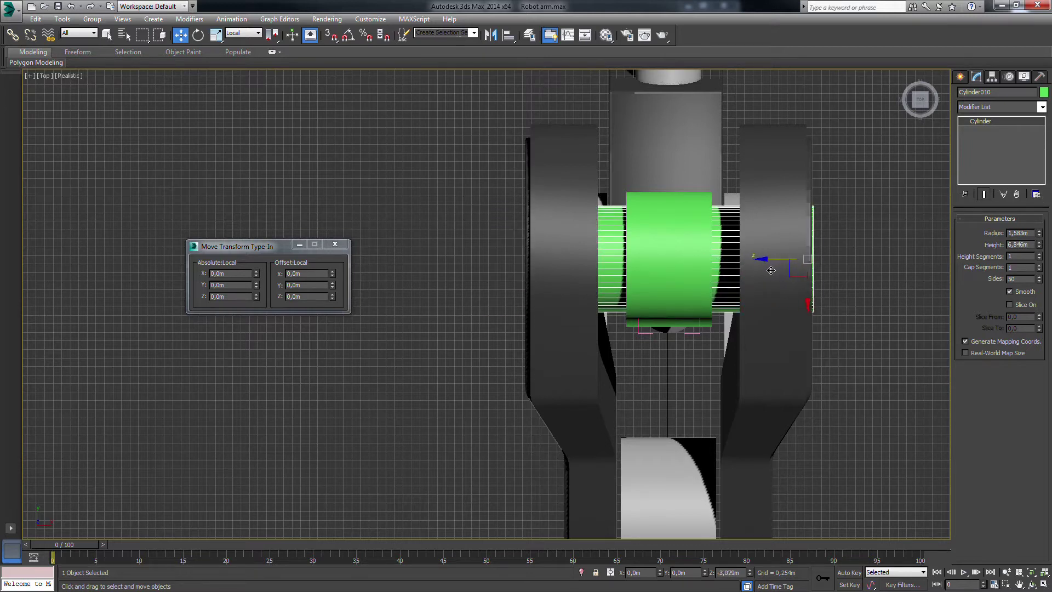
pyautogui.moveTo(1042, 229); pyautogui.dragTo(1042, 241)
pyautogui.moveTo(845, 260); pyautogui.dragTo(806, 270, button='middle')
# - Set the shaft radius to 1,124m and reduce the central cylinder's radius to 1,483m
pyautogui.moveTo(1040, 234); pyautogui.dragTo(1032, 247)
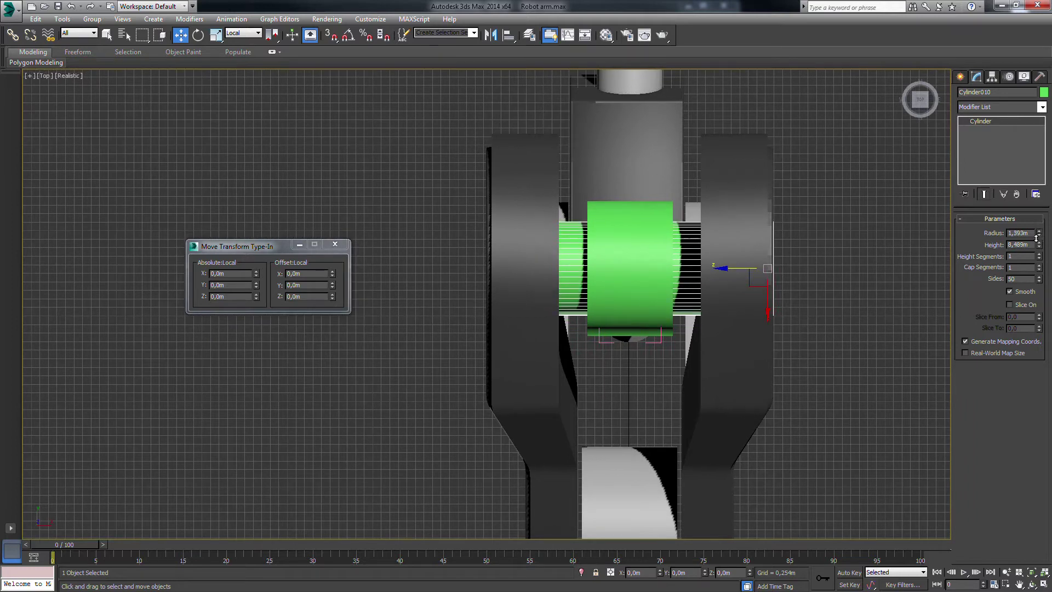
pyautogui.click(652, 224)
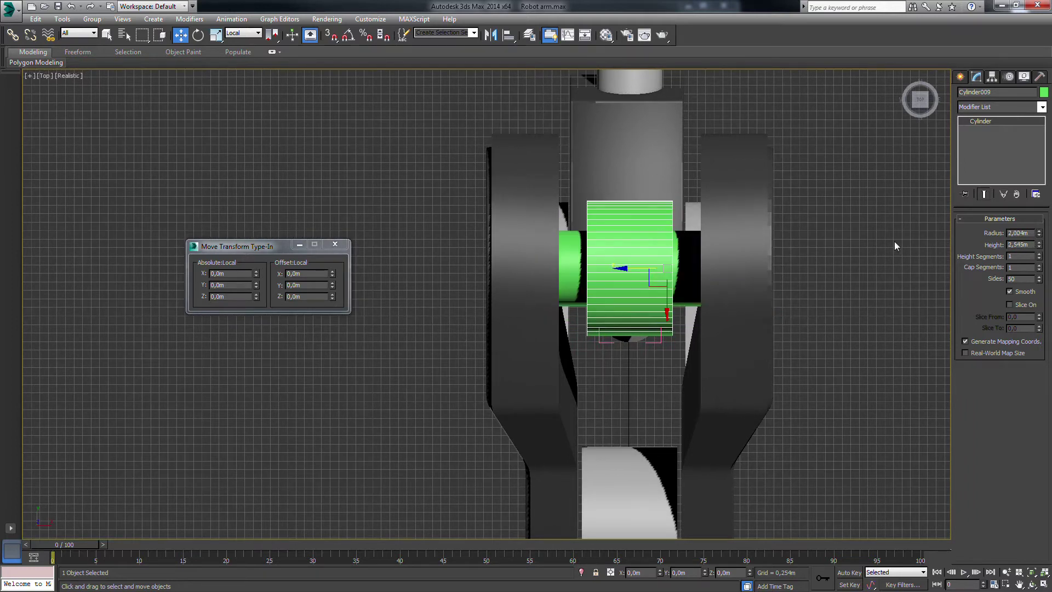
pyautogui.moveTo(1040, 237); pyautogui.dragTo(1040, 251)
# - Turn the shaft cylinder into a cap with radius 1,878m and height 2,037m
pyautogui.press('p')
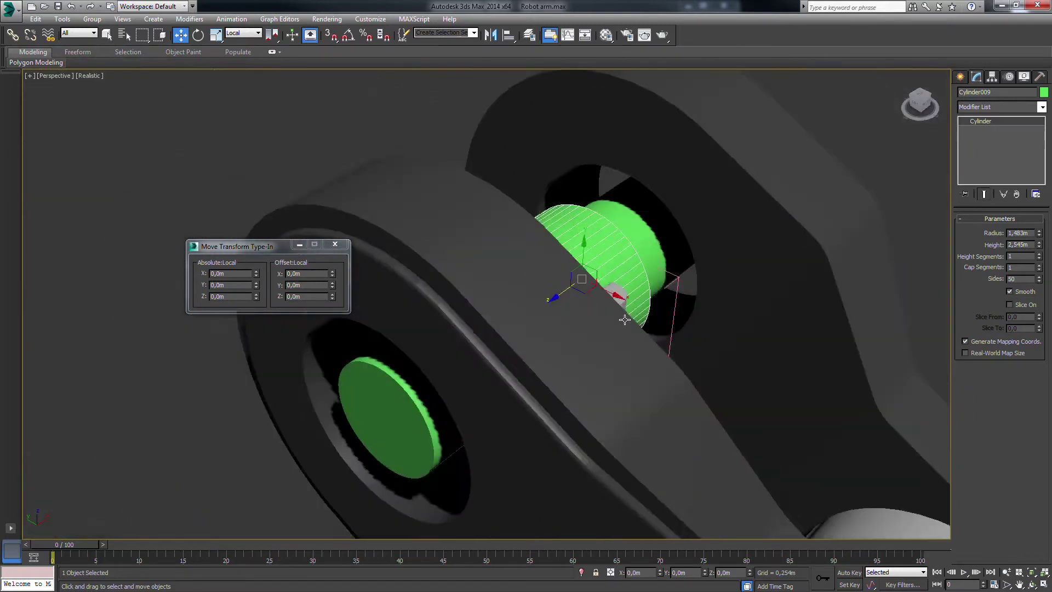
pyautogui.keyDown('alt'); pyautogui.moveTo(572, 295); pyautogui.dragTo(672, 295, button='middle'); pyautogui.keyUp('alt')
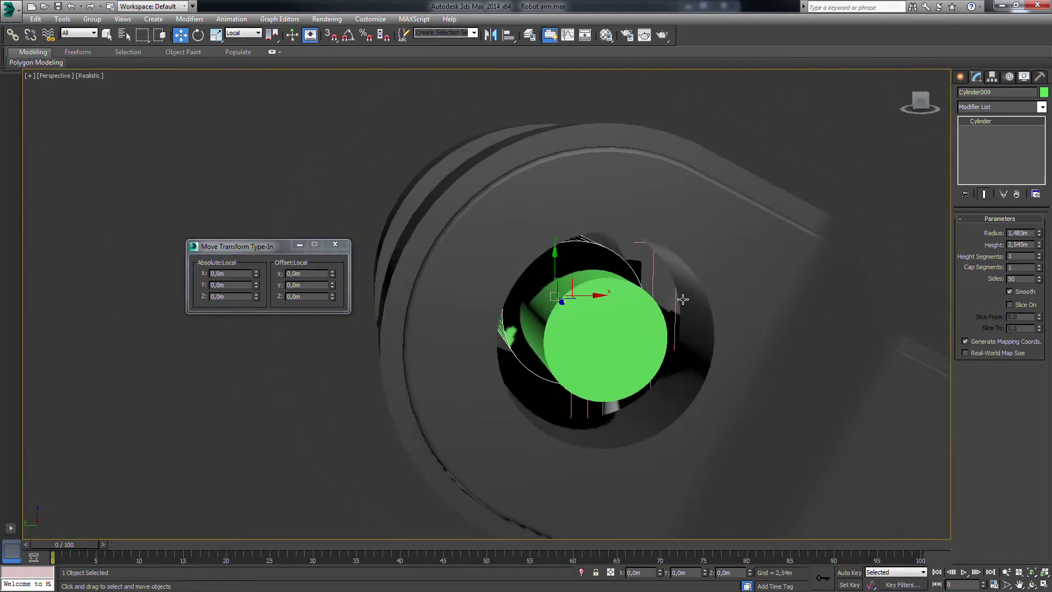
pyautogui.click(564, 319)
pyautogui.moveTo(1039, 235)
pyautogui.mouseDown()
pyautogui.moveTo(1040, 219)
pyautogui.moveTo(1038, 244)
pyautogui.mouseUp()
pyautogui.keyDown('alt'); pyautogui.moveTo(842, 244); pyautogui.dragTo(737, 264, button='middle'); pyautogui.keyUp('alt')
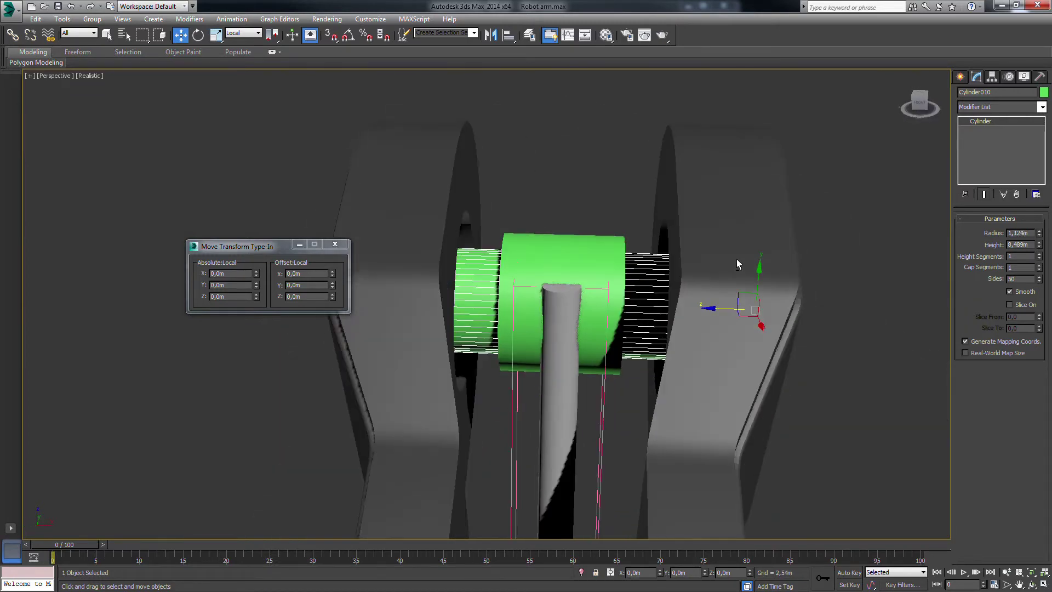
pyautogui.rightClick(1037, 233)
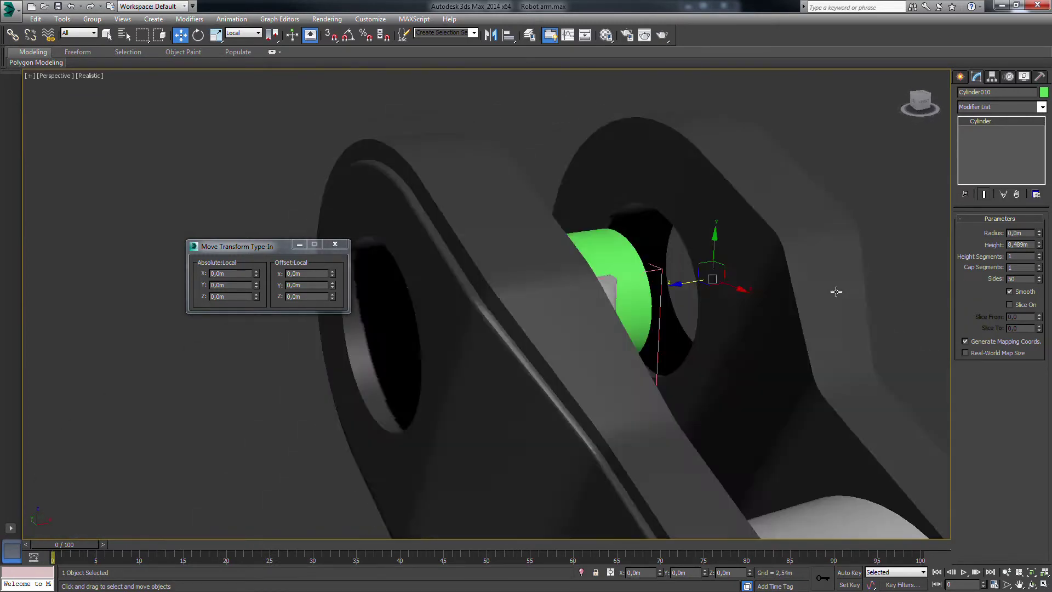
pyautogui.hotkey('ctrl', 'z')
pyautogui.hotkey('ctrl', 'z')
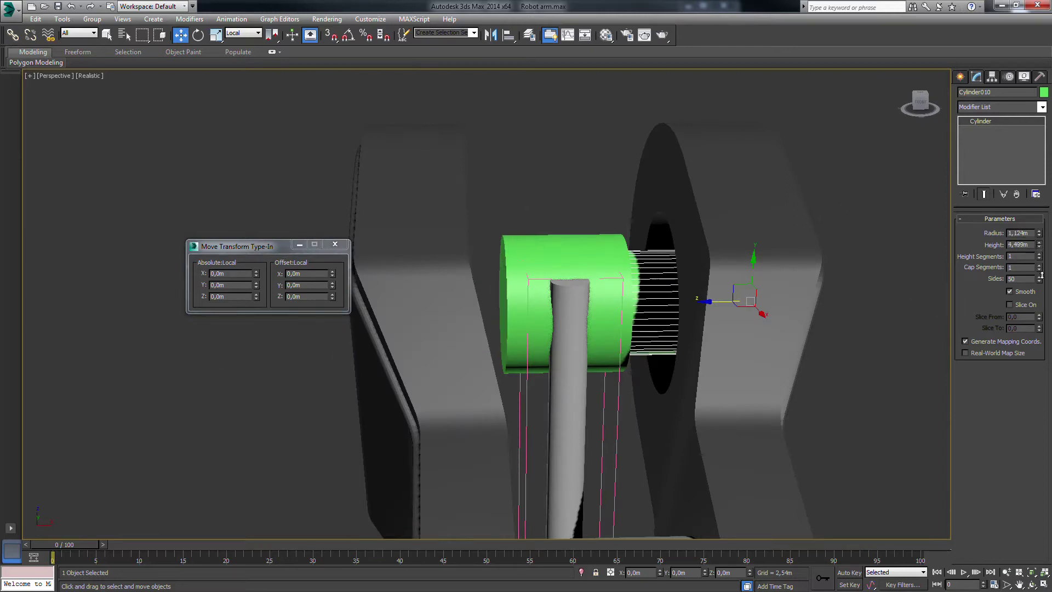
pyautogui.moveTo(1038, 245); pyautogui.dragTo(1040, 216)
pyautogui.moveTo(795, 317)
pyautogui.keyDown('alt'); pyautogui.mouseDown(button='middle')
pyautogui.moveTo(825, 304)
pyautogui.moveTo(826, 371)
pyautogui.moveTo(762, 378)
pyautogui.mouseUp(button='middle'); pyautogui.keyUp('alt')
# - Shift-copy the cap to the opposite arm plate as Cylinder011 and orbit to inspect it
pyautogui.keyDown('shift'); pyautogui.moveTo(761, 378); pyautogui.dragTo(572, 356); pyautogui.keyUp('shift')
pyautogui.click(570, 358)
pyautogui.moveTo(571, 357)
pyautogui.keyDown('alt'); pyautogui.mouseDown(button='middle')
pyautogui.moveTo(613, 359)
pyautogui.moveTo(546, 339)
pyautogui.mouseUp(button='middle'); pyautogui.keyUp('alt')
pyautogui.scroll(5, 614, 358)
pyautogui.scroll(-5, 614, 358)
pyautogui.click(395, 405)
pyautogui.moveTo(394, 405)
pyautogui.keyDown('alt'); pyautogui.mouseDown(button='middle')
pyautogui.moveTo(600, 398)
pyautogui.moveTo(625, 383)
pyautogui.moveTo(622, 416)
pyautogui.moveTo(641, 341)
pyautogui.moveTo(633, 357)
pyautogui.mouseUp(button='middle'); pyautogui.keyUp('alt')
pyautogui.scroll(2, 600, 398)
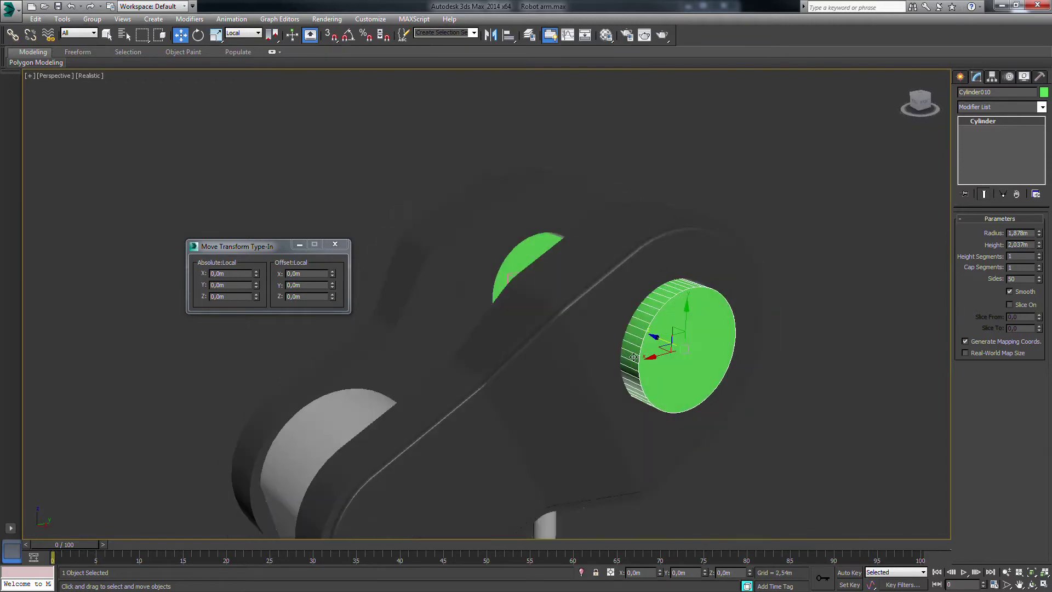
# - Adjust the cap's segment parameters, undoing an accidental height reset
pyautogui.click(1039, 265)
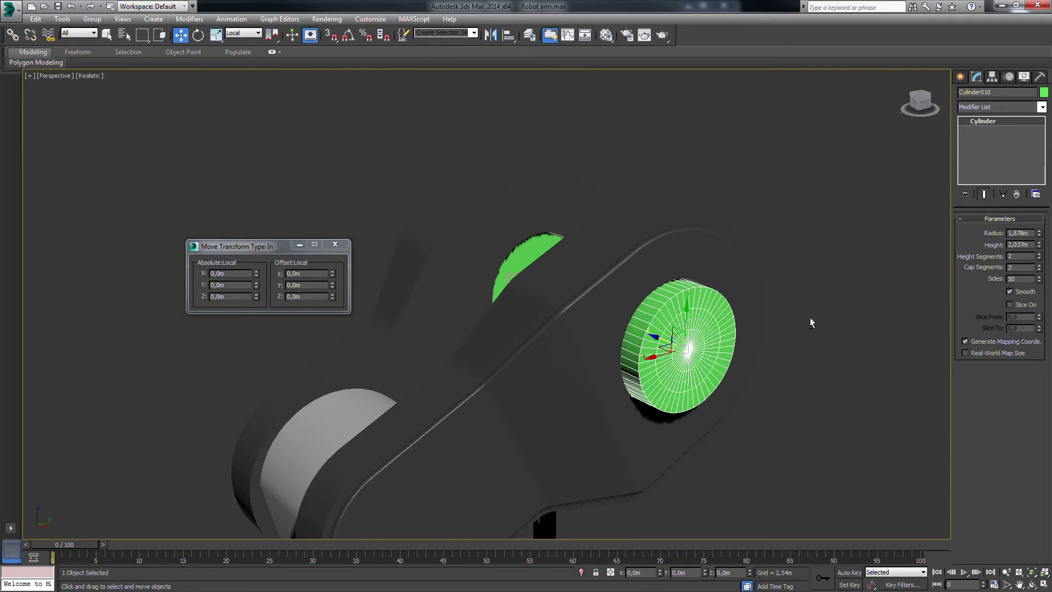
pyautogui.keyDown('alt'); pyautogui.moveTo(811, 322); pyautogui.dragTo(794, 307, button='middle'); pyautogui.keyUp('alt')
pyautogui.rightClick(1040, 247)
pyautogui.hotkey('ctrl', 'z')
pyautogui.rightClick(1039, 267)
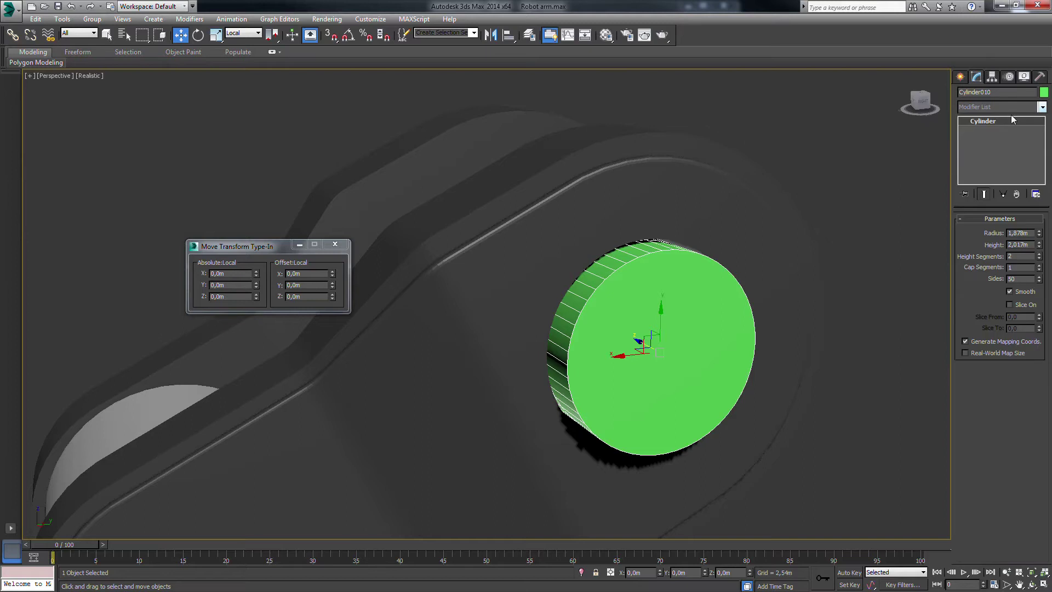
# - Add Edit Poly to the cap and inset its front polygon by 0,221m
pyautogui.click(1030, 107)
pyautogui.click(995, 409)
pyautogui.click(1011, 303)
pyautogui.click(745, 362)
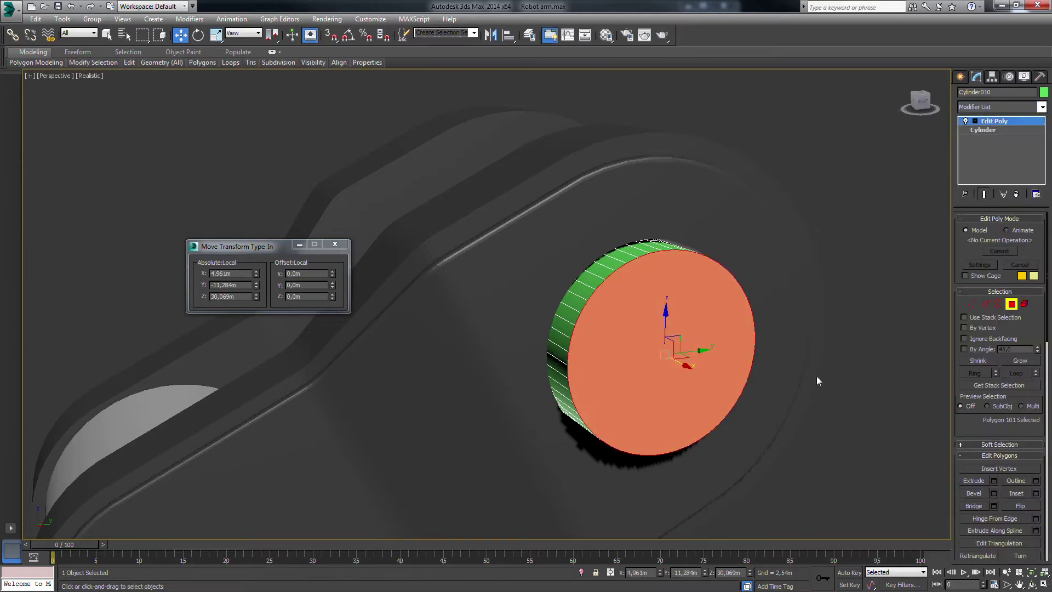
pyautogui.click(1036, 492)
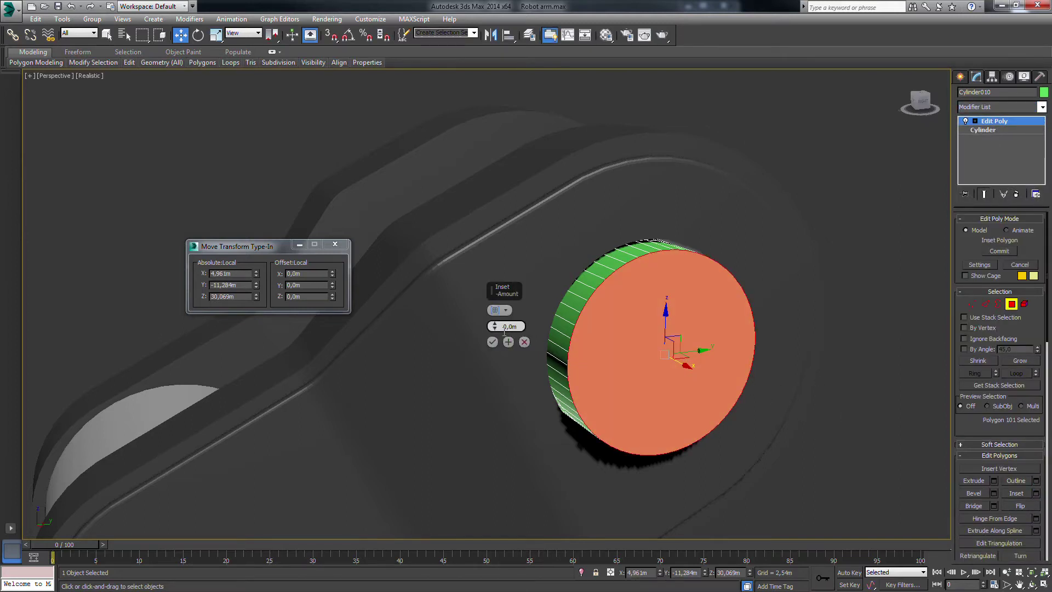
pyautogui.moveTo(504, 328); pyautogui.dragTo(512, 276)
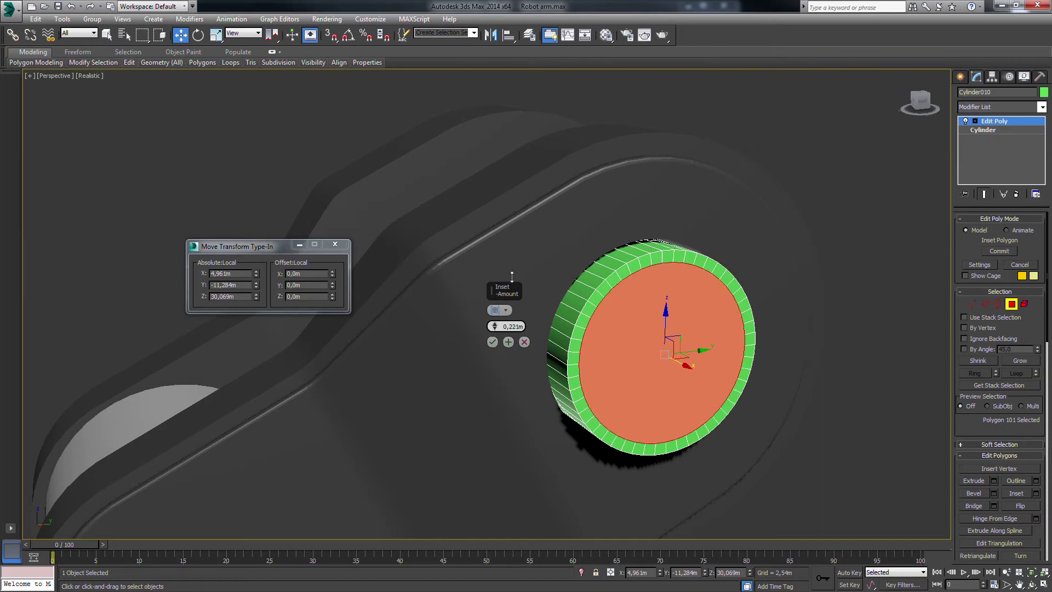
pyautogui.click(492, 341)
# - Extrude the face out 0,256m, inset it 0,211m, then extrude inward to recess a groove
pyautogui.click(994, 480)
pyautogui.moveTo(495, 326); pyautogui.dragTo(517, 268)
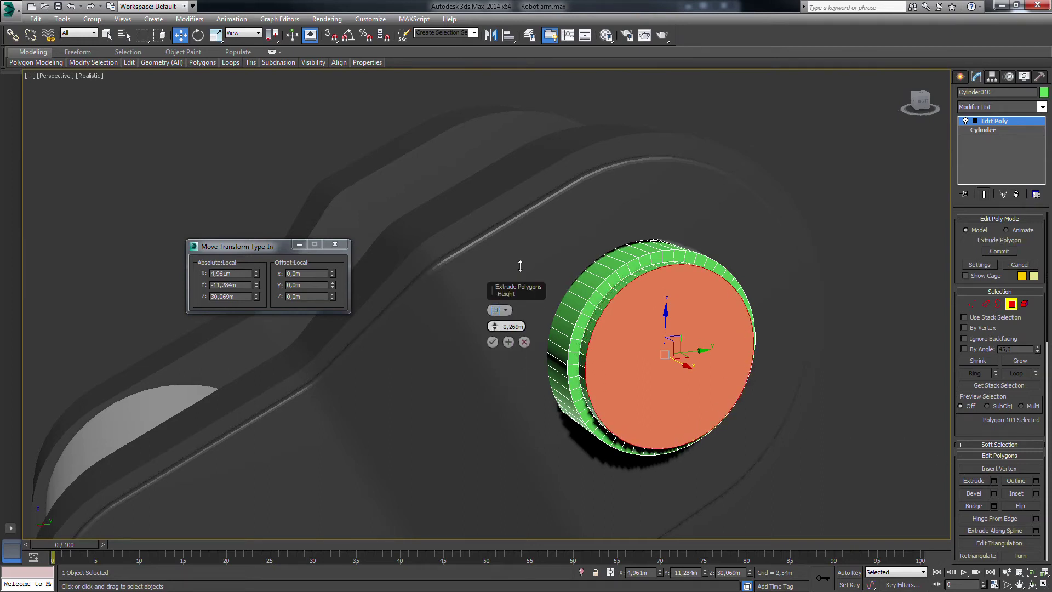
pyautogui.click(492, 341)
pyautogui.click(1035, 495)
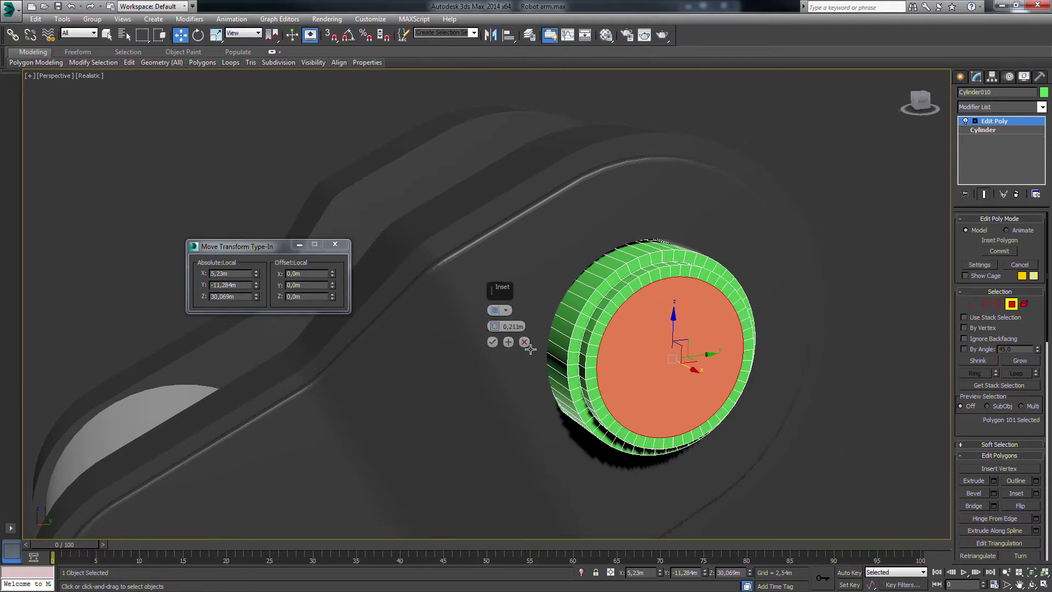
pyautogui.click(492, 342)
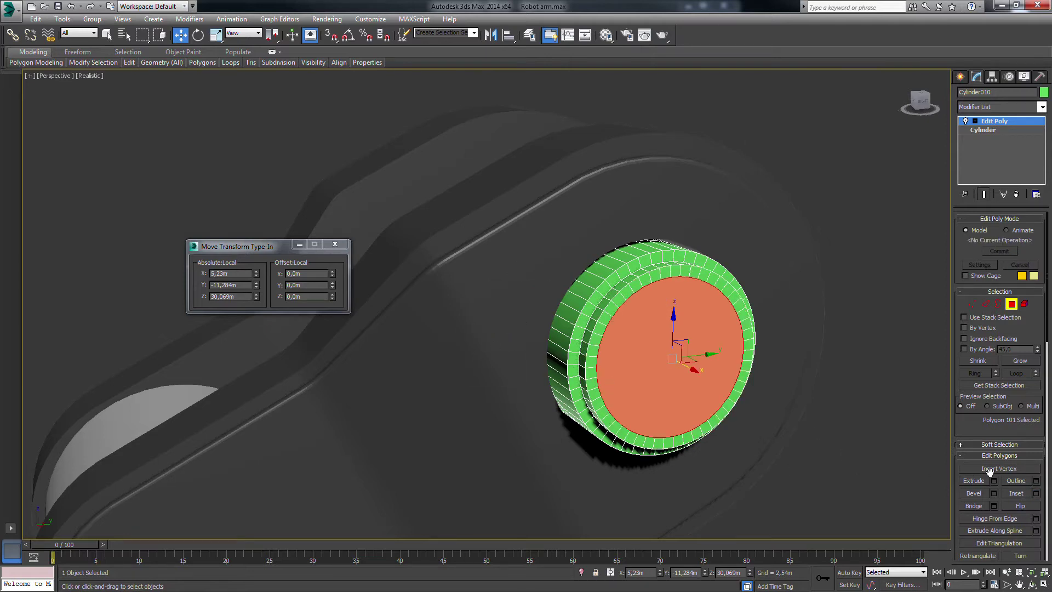
pyautogui.click(993, 481)
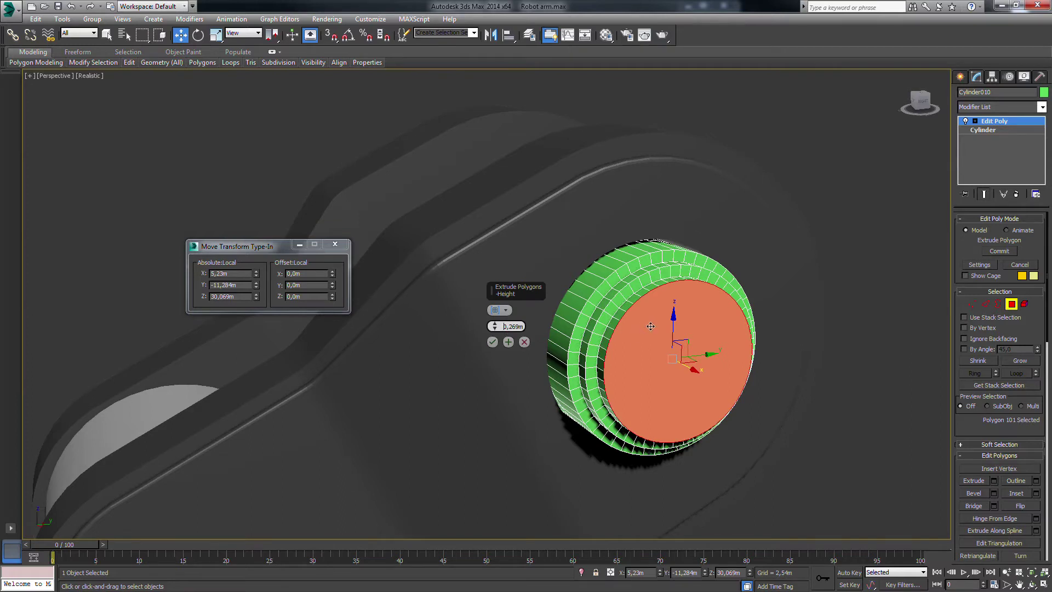
pyautogui.write('-')
pyautogui.press('Return')
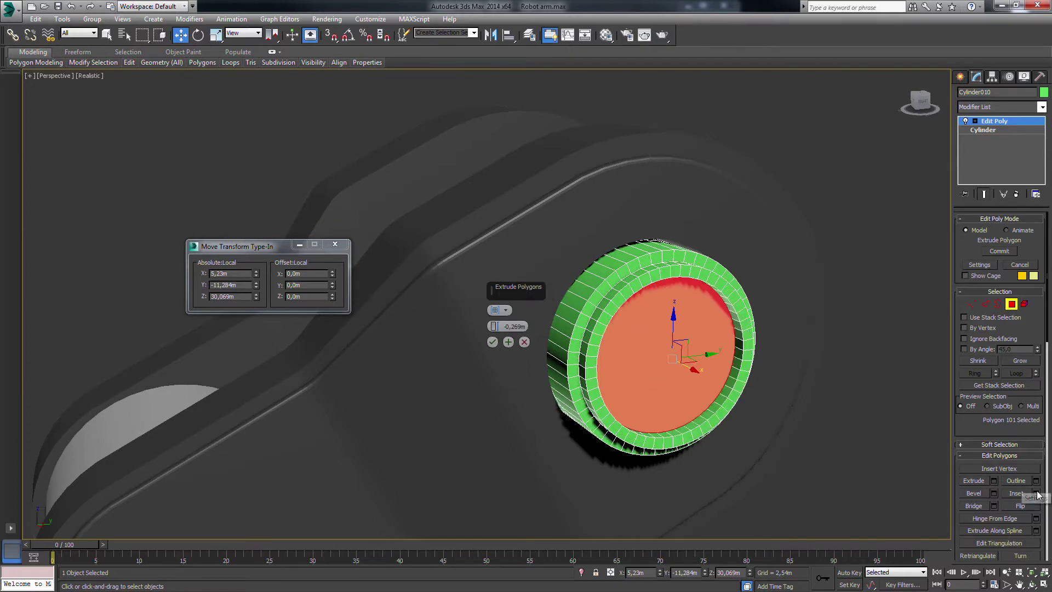
# - Inset the centre face once more and raise it outward by 0,478m
pyautogui.click(1036, 493)
pyautogui.scroll(3, 644, 364)
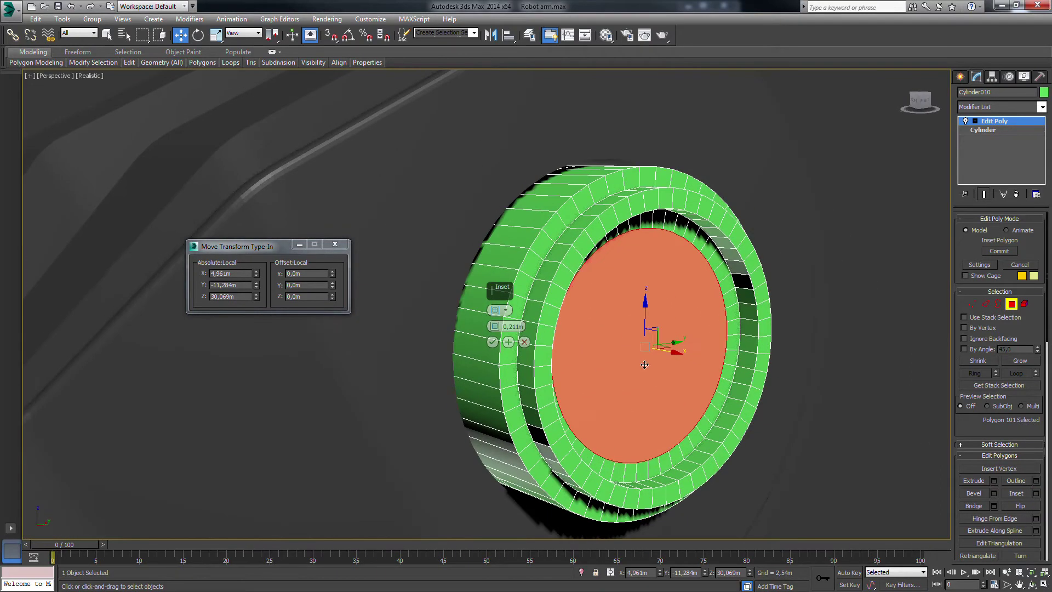
pyautogui.keyDown('alt'); pyautogui.moveTo(644, 364); pyautogui.dragTo(618, 376, button='middle'); pyautogui.keyUp('alt')
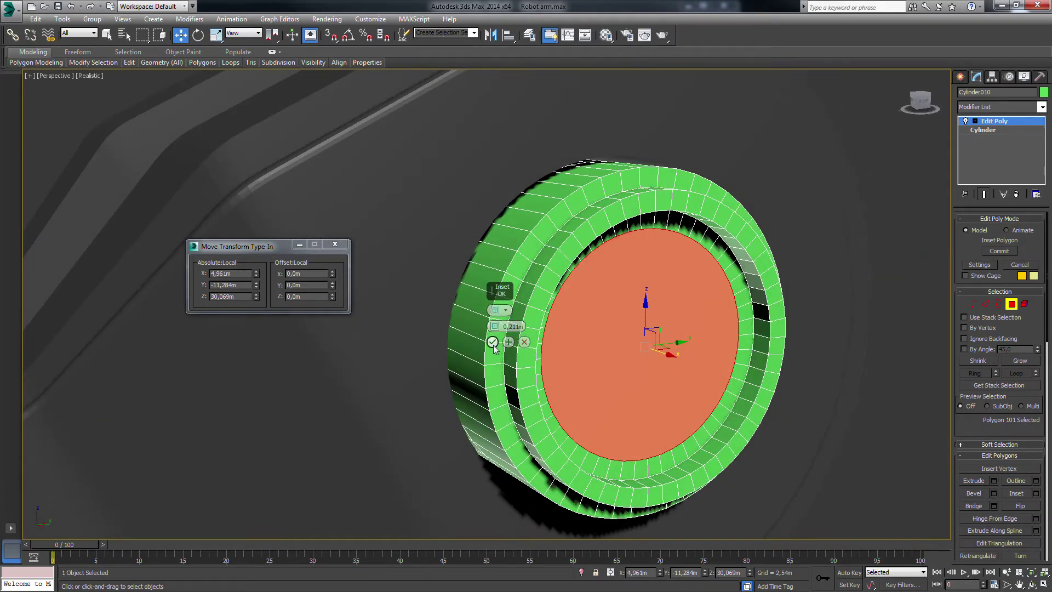
pyautogui.click(492, 342)
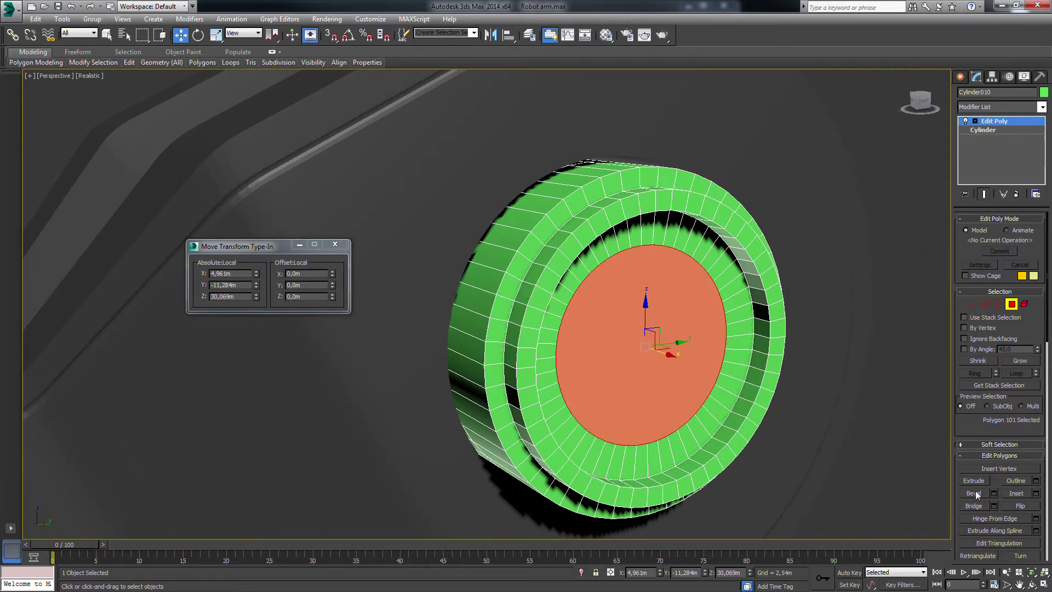
pyautogui.click(993, 480)
pyautogui.moveTo(499, 327); pyautogui.dragTo(523, 295)
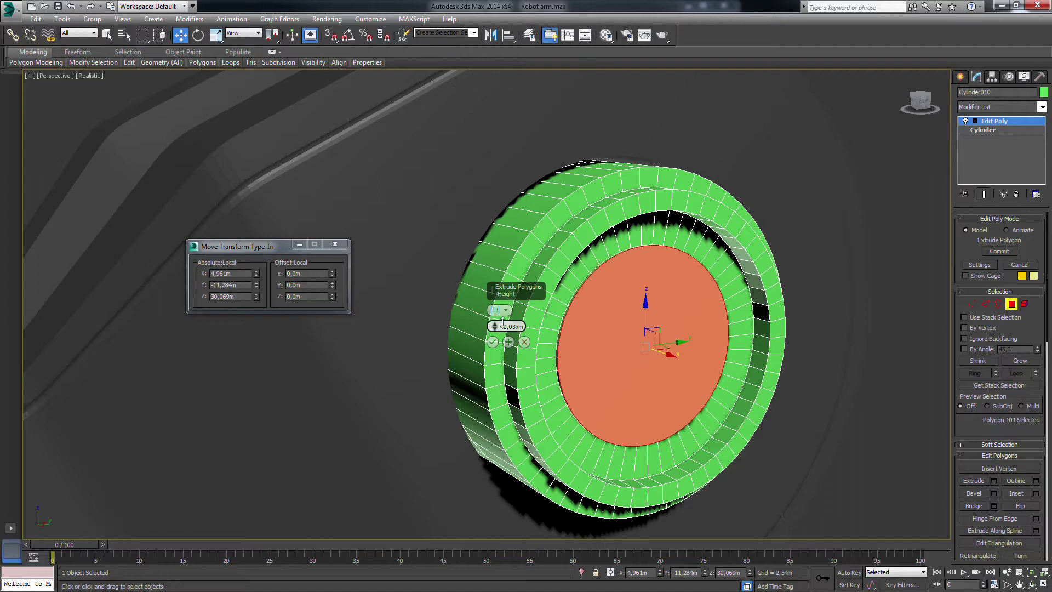
pyautogui.click(493, 342)
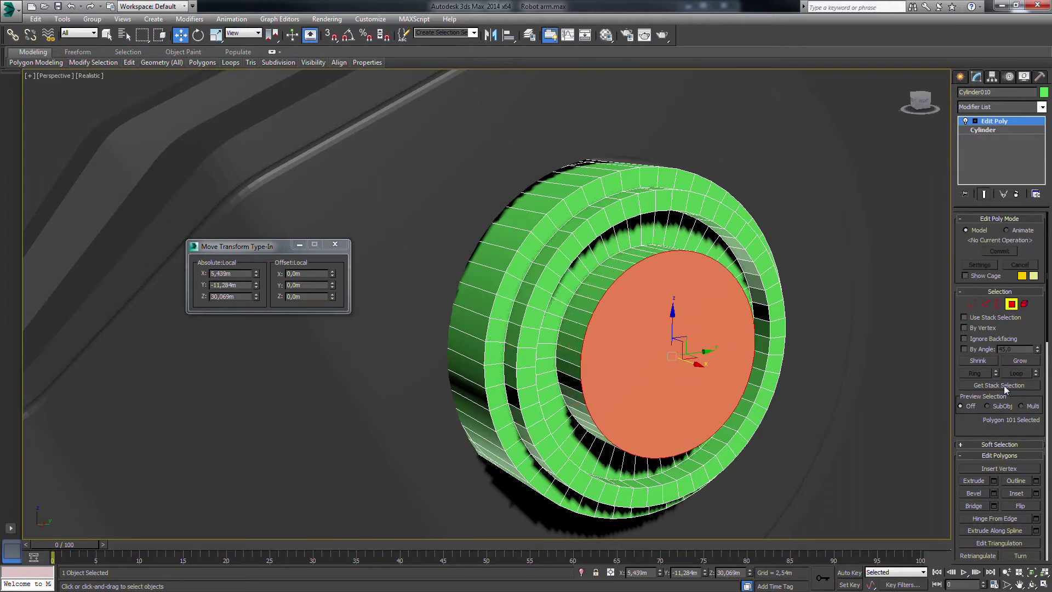
# - Widen the bolt cap's rim edge chamfer to 0.1m
pyautogui.click(985, 304)
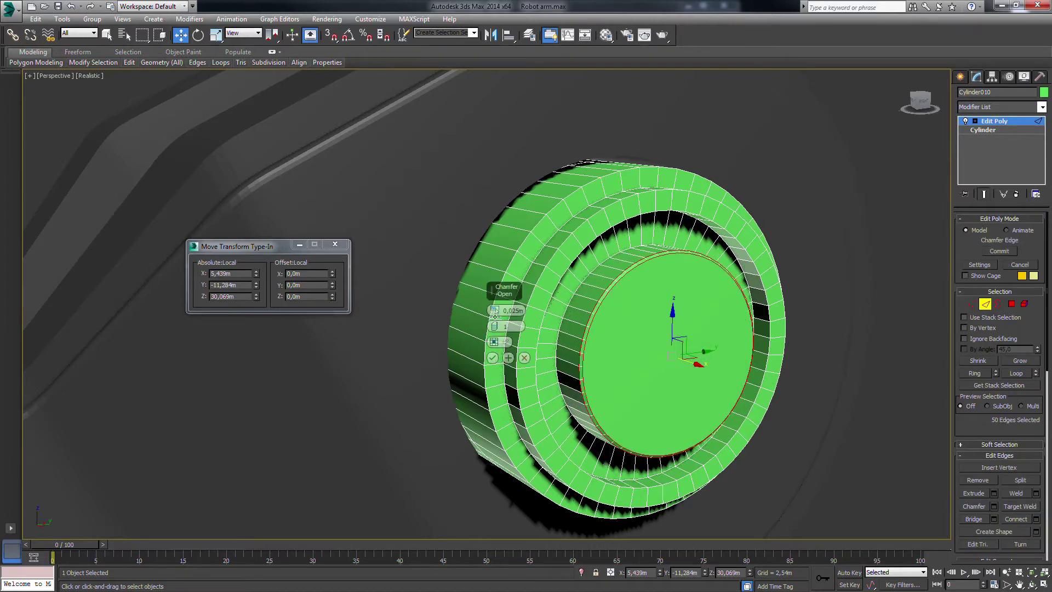
pyautogui.moveTo(495, 310); pyautogui.dragTo(497, 294)
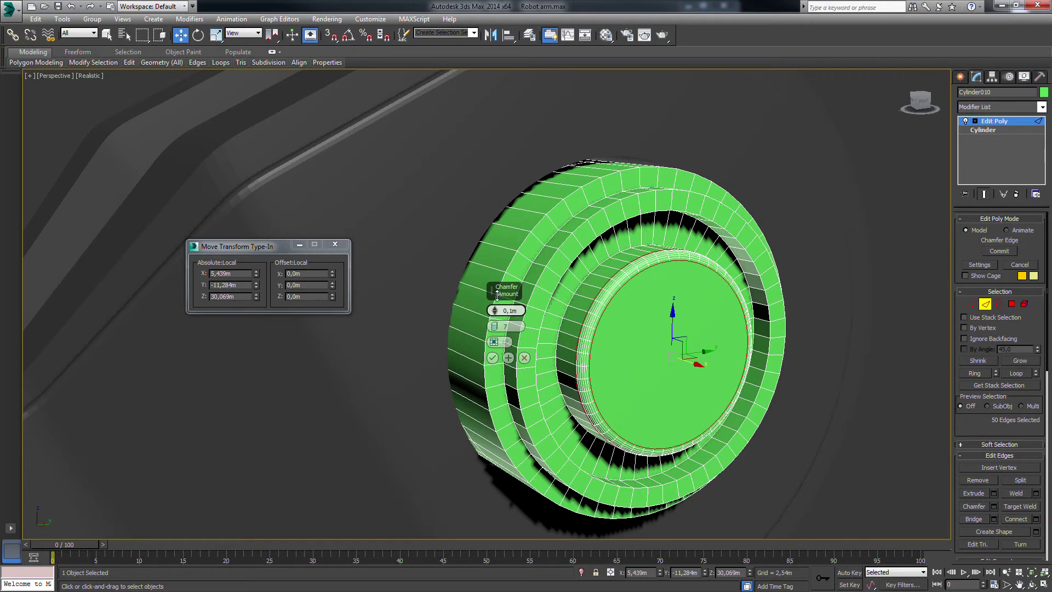
pyautogui.click(493, 358)
pyautogui.moveTo(651, 382)
pyautogui.mouseDown(button='middle')
pyautogui.moveTo(652, 361)
pyautogui.moveTo(597, 307)
pyautogui.mouseUp(button='middle')
# - Select an arc of polygons along the cap's inner ring
pyautogui.click(1011, 304)
pyautogui.click(595, 292)
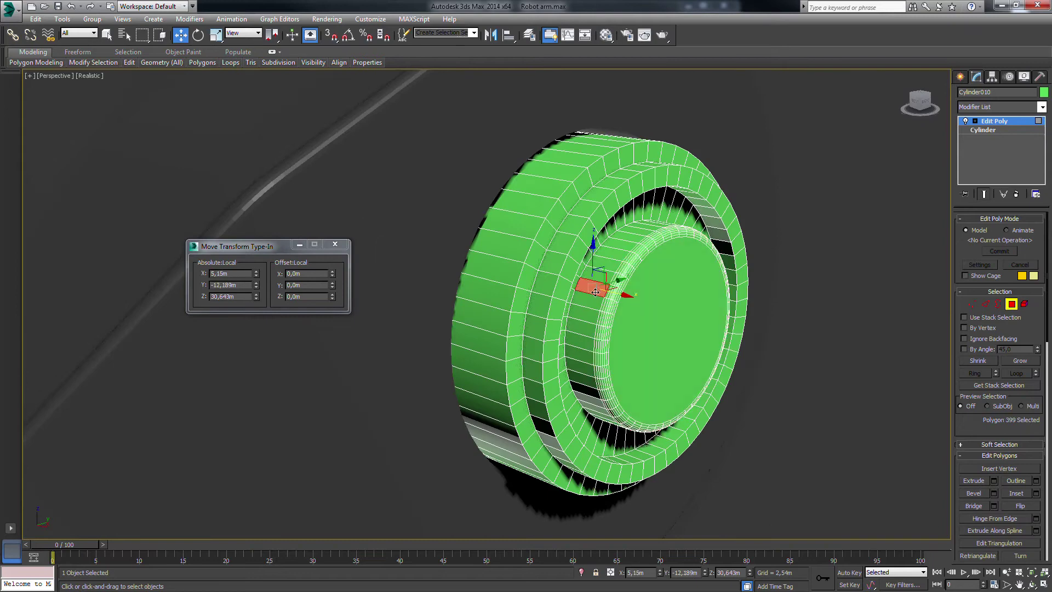
pyautogui.keyDown('ctrl'); pyautogui.click(613, 249); pyautogui.keyUp('ctrl')
pyautogui.keyDown('ctrl'); pyautogui.click(619, 231); pyautogui.keyUp('ctrl')
pyautogui.keyDown('alt'); pyautogui.moveTo(619, 230); pyautogui.dragTo(662, 234, button='middle'); pyautogui.keyUp('alt')
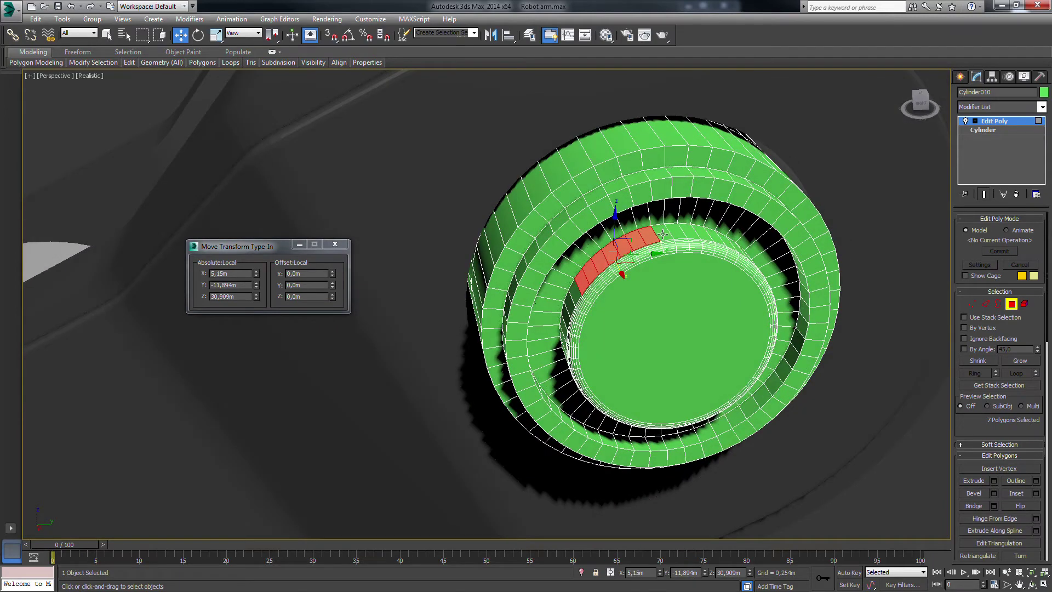
pyautogui.keyDown('alt'); pyautogui.moveTo(671, 278); pyautogui.dragTo(661, 250, button='middle'); pyautogui.keyUp('alt')
pyautogui.moveTo(746, 416)
pyautogui.keyDown('alt'); pyautogui.mouseDown(button='middle')
pyautogui.moveTo(734, 402)
pyautogui.moveTo(839, 432)
pyautogui.mouseUp(button='middle'); pyautogui.keyUp('alt')
pyautogui.keyDown('ctrl'); pyautogui.click(731, 401); pyautogui.keyUp('ctrl')
pyautogui.keyDown('ctrl'); pyautogui.click(721, 408); pyautogui.keyUp('ctrl')
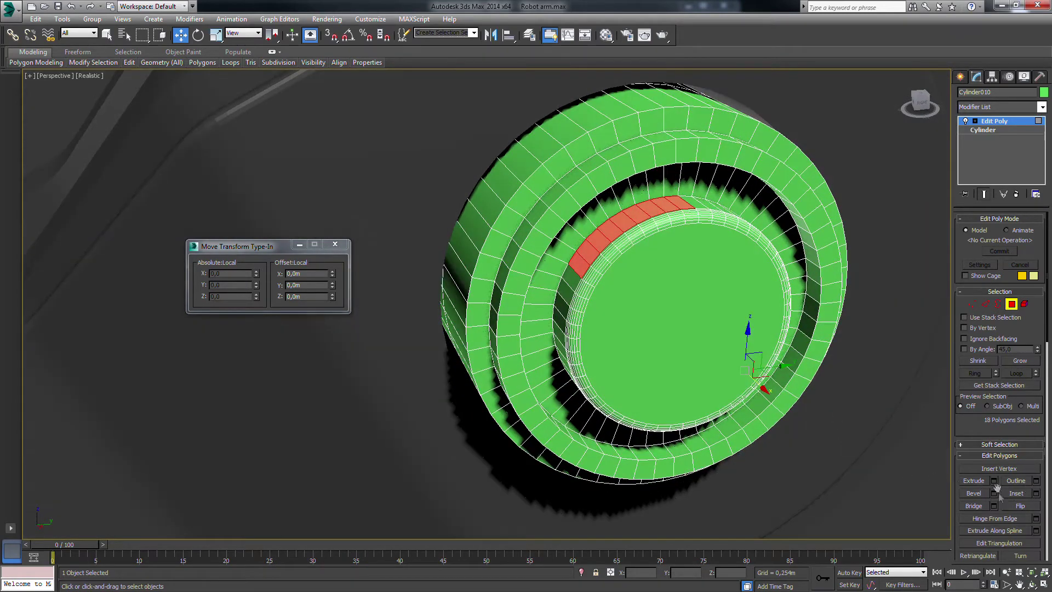
# - Extrude the inner-ring polygons -0.204m to sink a recessed groove
pyautogui.click(993, 481)
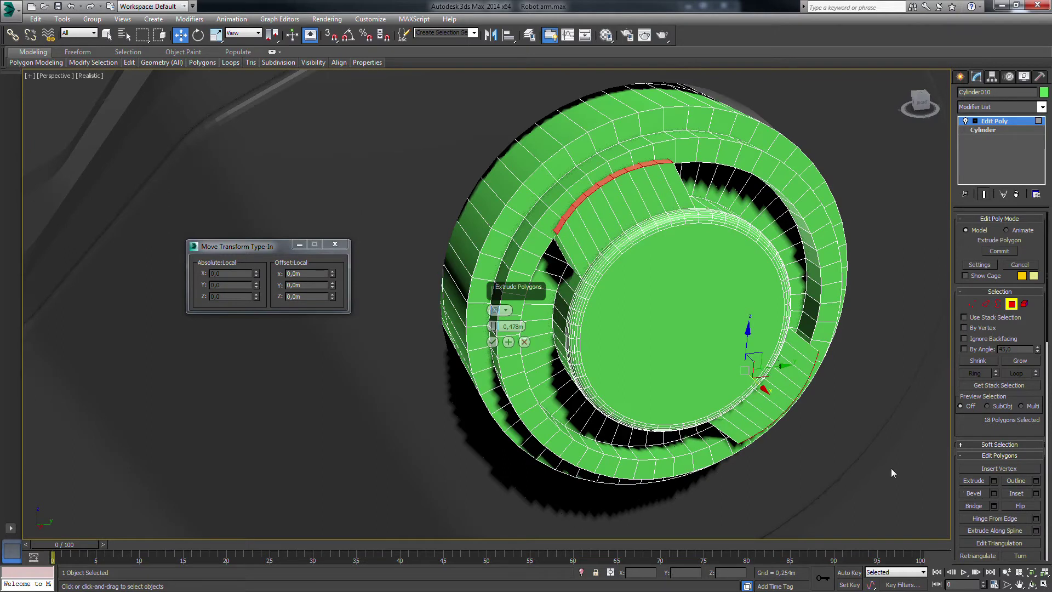
pyautogui.rightClick(494, 327)
pyautogui.press('Escape')
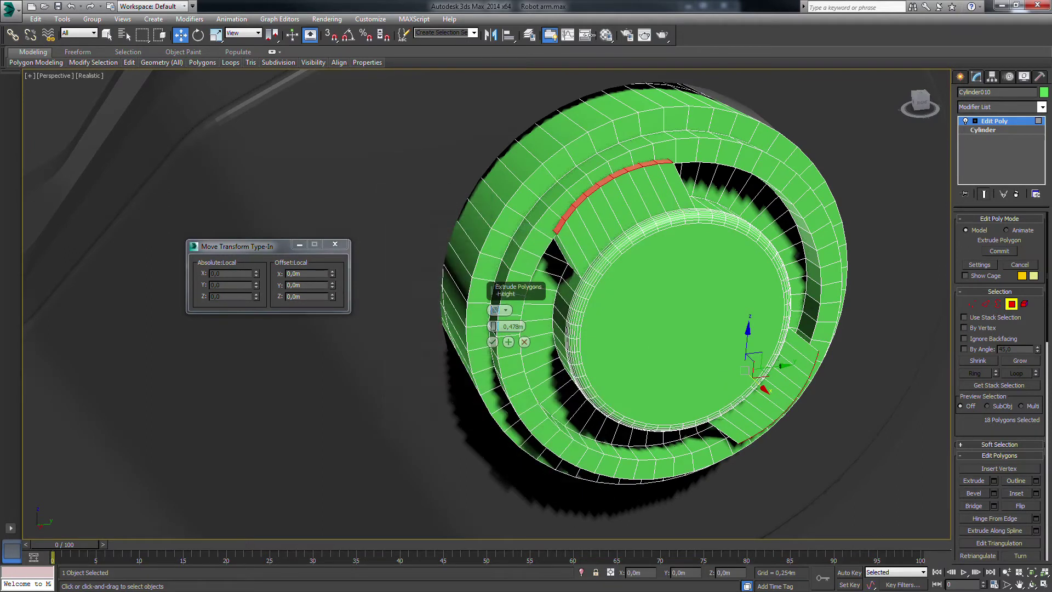
pyautogui.moveTo(493, 331); pyautogui.dragTo(493, 362)
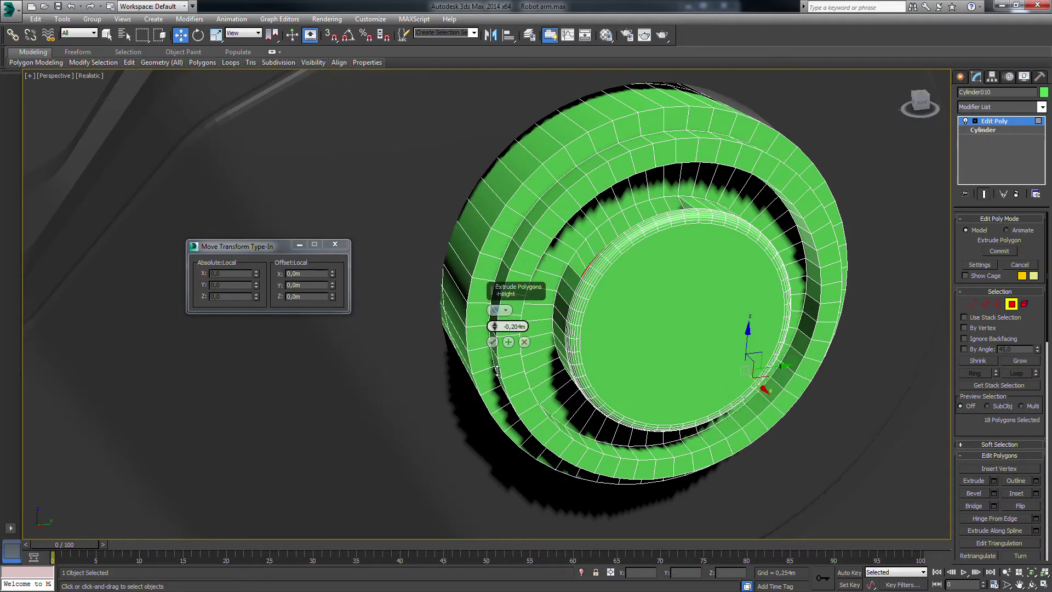
pyautogui.click(492, 343)
pyautogui.keyDown('alt'); pyautogui.moveTo(492, 343); pyautogui.dragTo(933, 325, button='middle'); pyautogui.keyUp('alt')
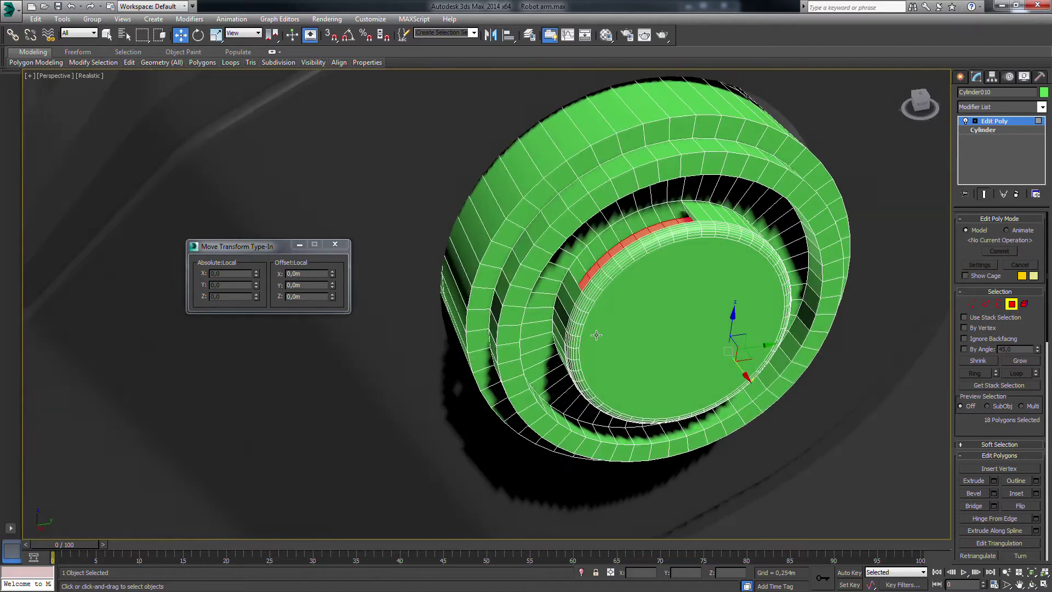
pyautogui.click(984, 304)
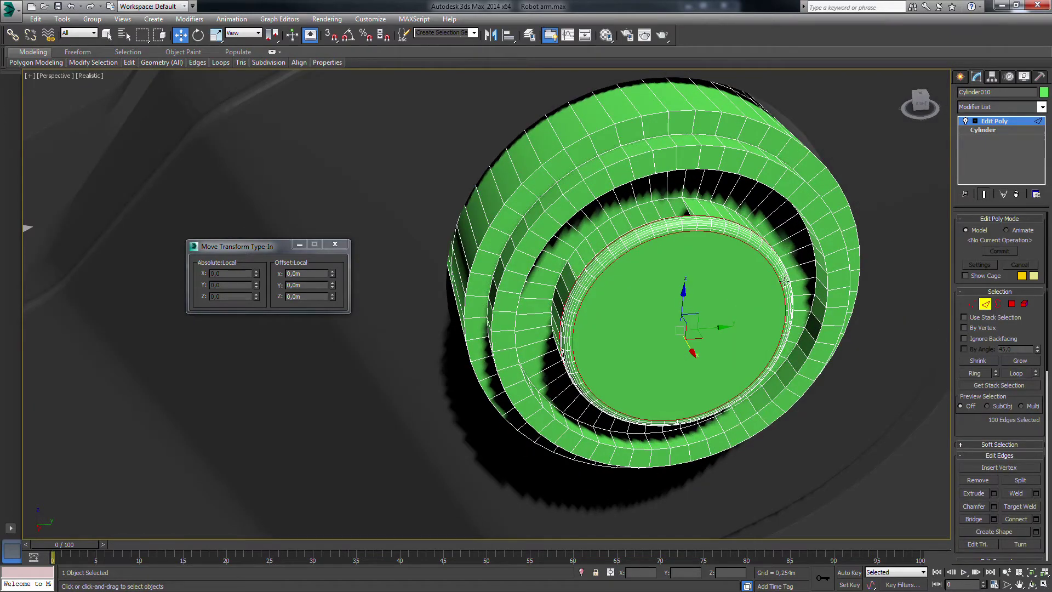
# - Chamfer the cap's ring edge loops by 0.048m with fewer segments
pyautogui.click(603, 225)
pyautogui.keyDown('alt'); pyautogui.moveTo(853, 327); pyautogui.dragTo(759, 282, button='middle'); pyautogui.keyUp('alt')
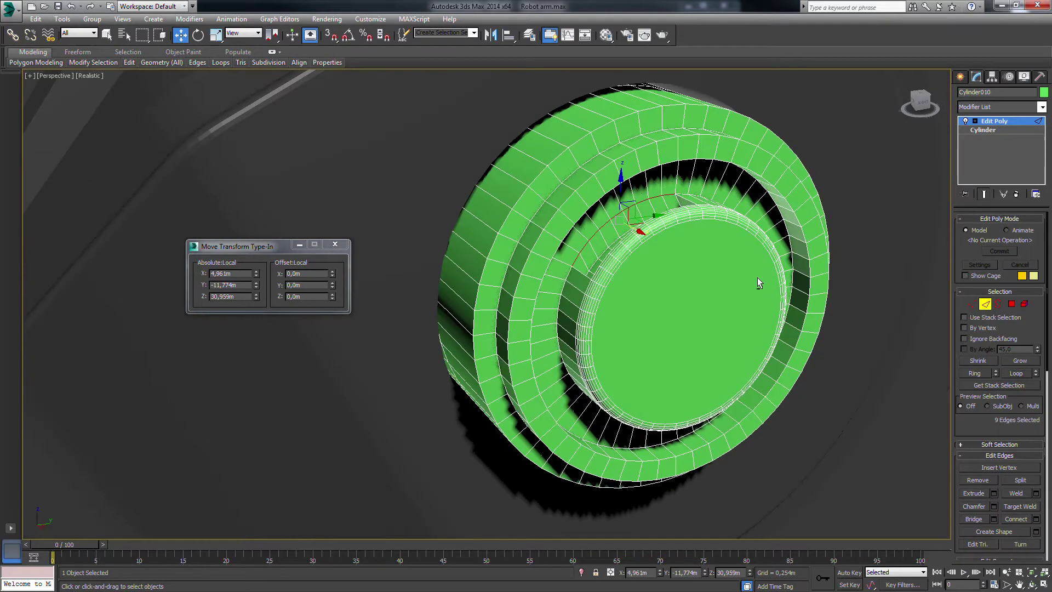
pyautogui.keyDown('ctrl'); pyautogui.click(573, 173); pyautogui.keyUp('ctrl')
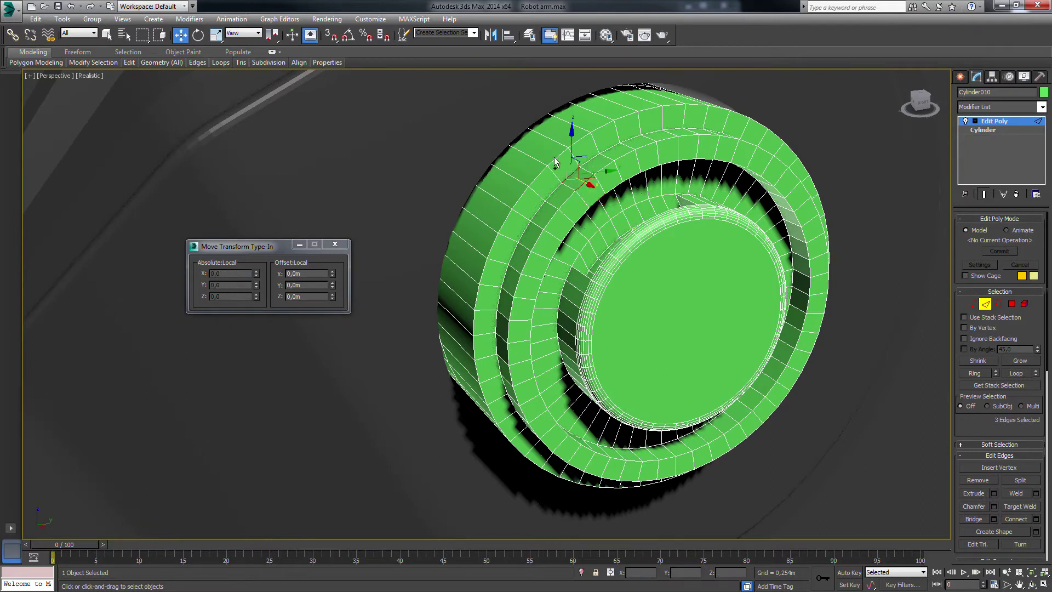
pyautogui.click(1015, 374)
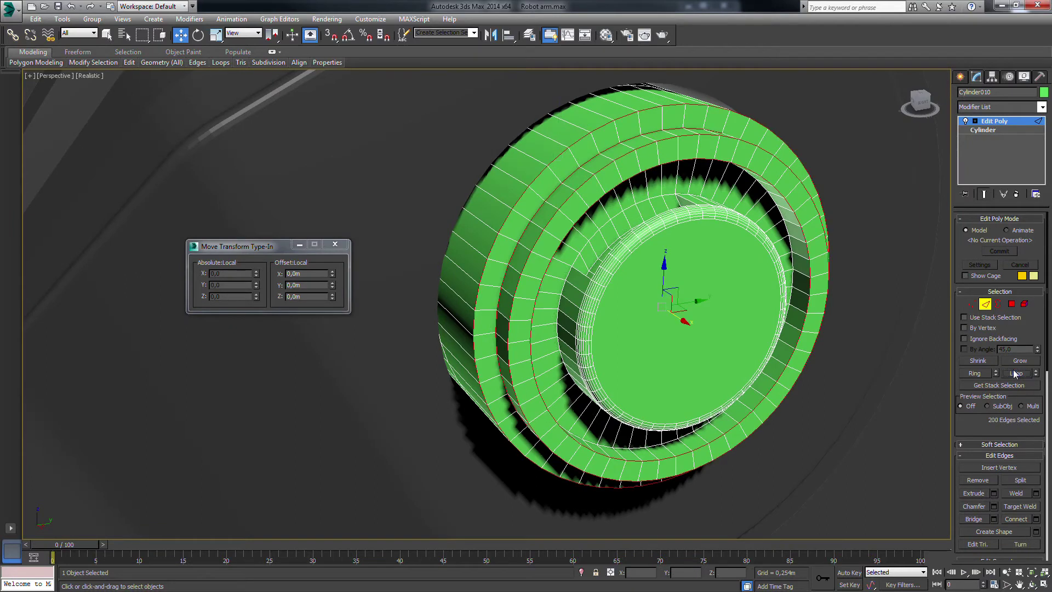
pyautogui.click(994, 506)
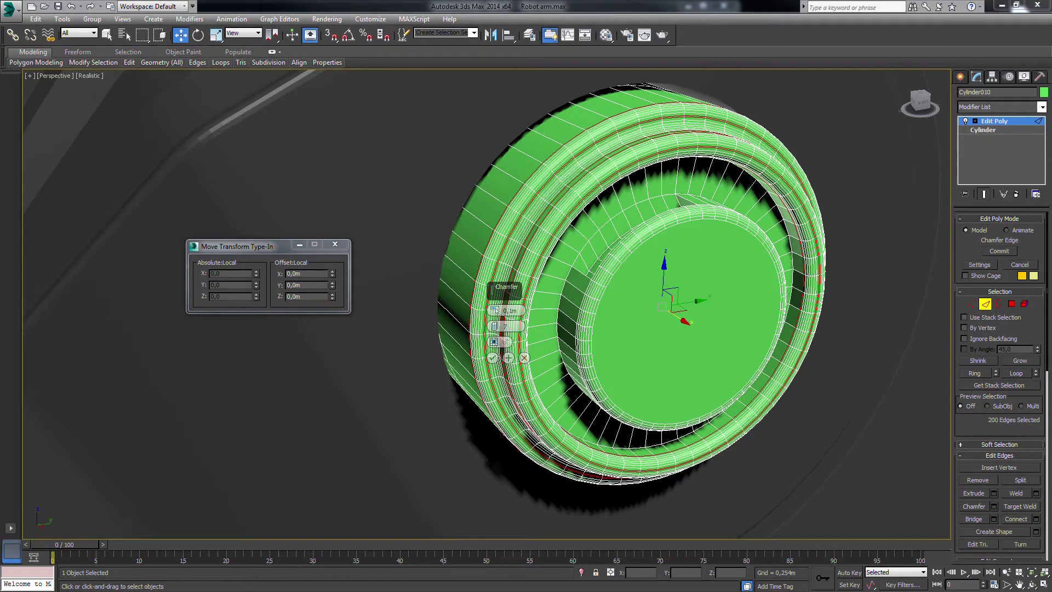
pyautogui.moveTo(495, 310); pyautogui.dragTo(494, 333)
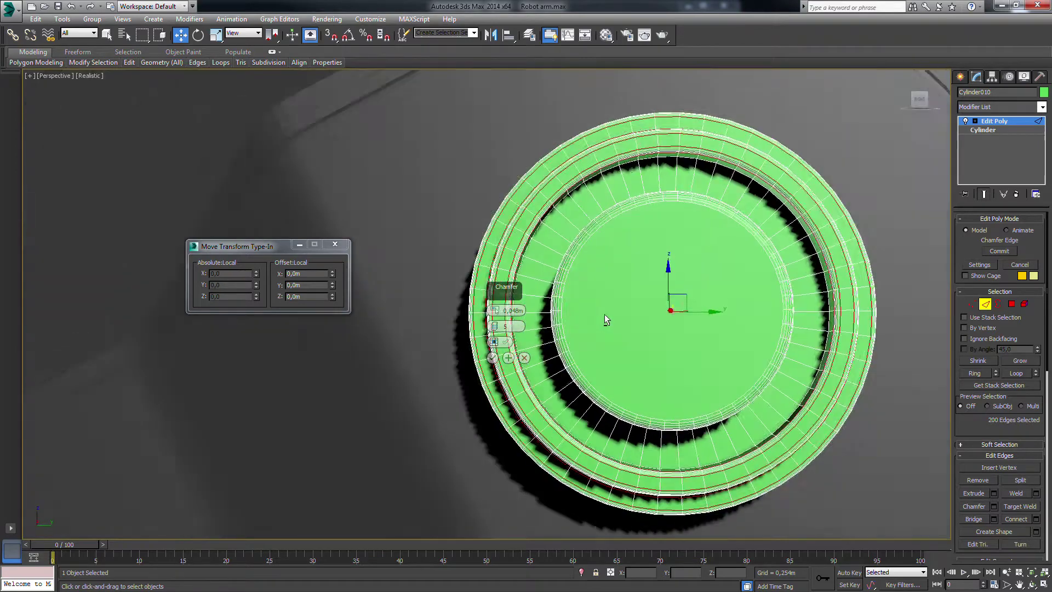
pyautogui.keyDown('alt'); pyautogui.moveTo(637, 351); pyautogui.dragTo(640, 332, button='middle'); pyautogui.keyUp('alt')
pyautogui.click(492, 357)
# - Exit edge editing and check the bolt cap's object colour
pyautogui.press('2')
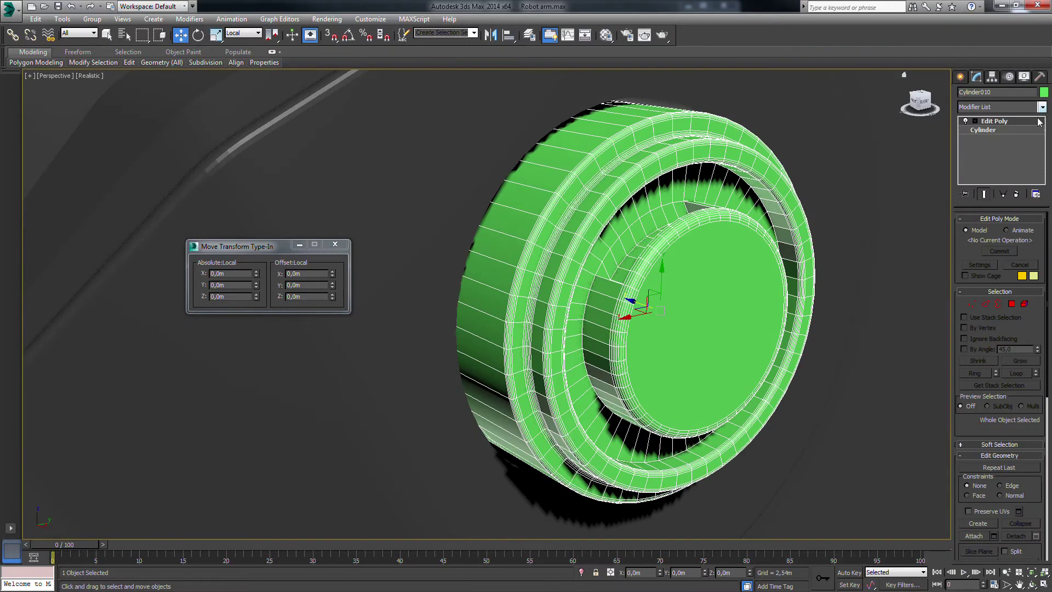
pyautogui.moveTo(1040, 303); pyautogui.dragTo(1034, 3)
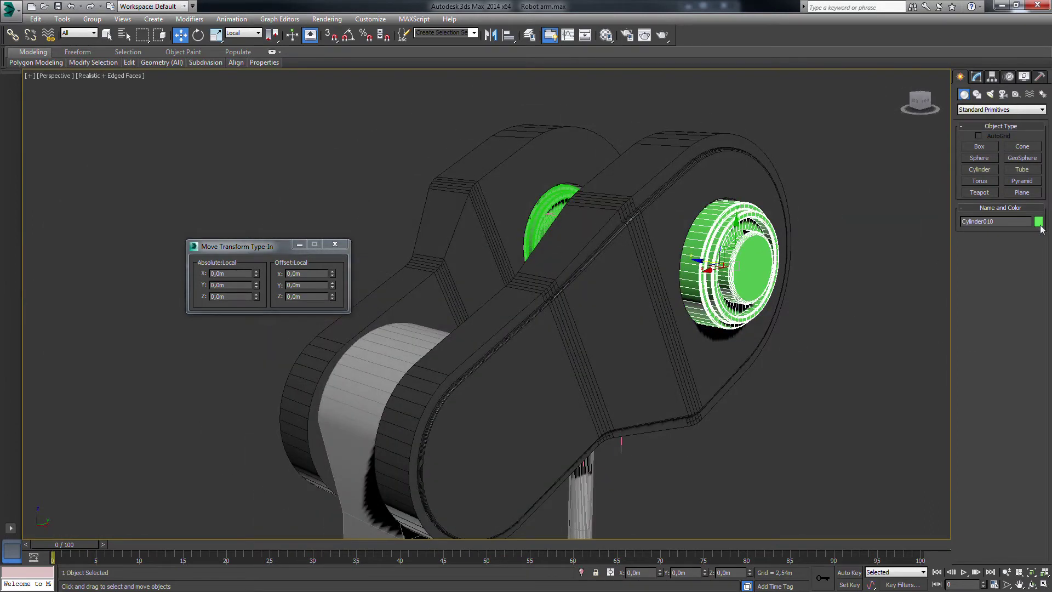
pyautogui.click(1038, 222)
# - Mirror Cylinder011 with No Clone so its stepped rings face outward like the first cap
pyautogui.click(514, 247)
pyautogui.click(976, 77)
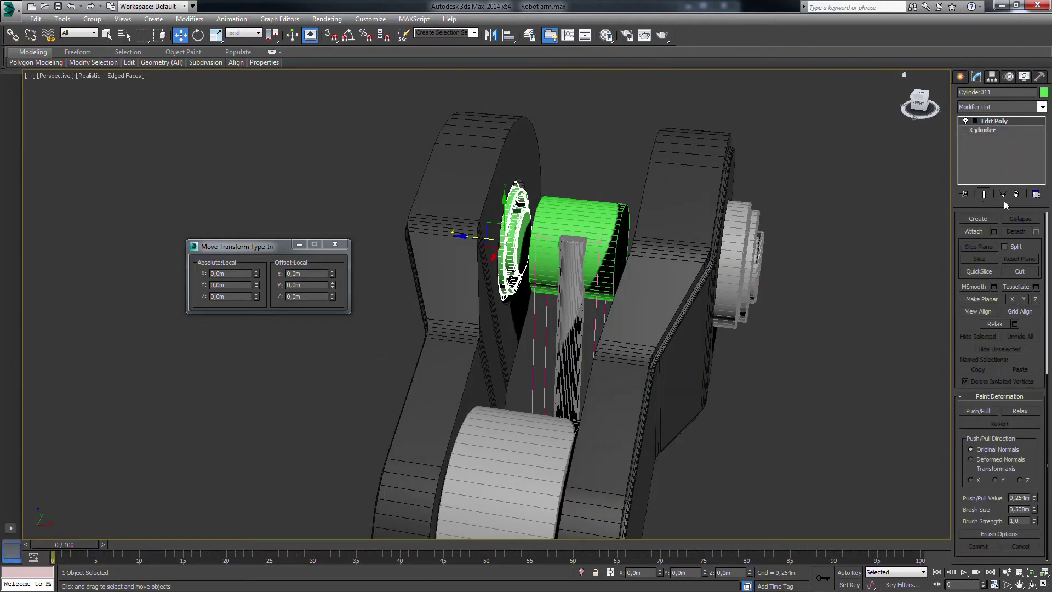
pyautogui.click(491, 34)
pyautogui.moveTo(522, 203); pyautogui.dragTo(701, 205)
pyautogui.click(715, 244)
pyautogui.click(681, 256)
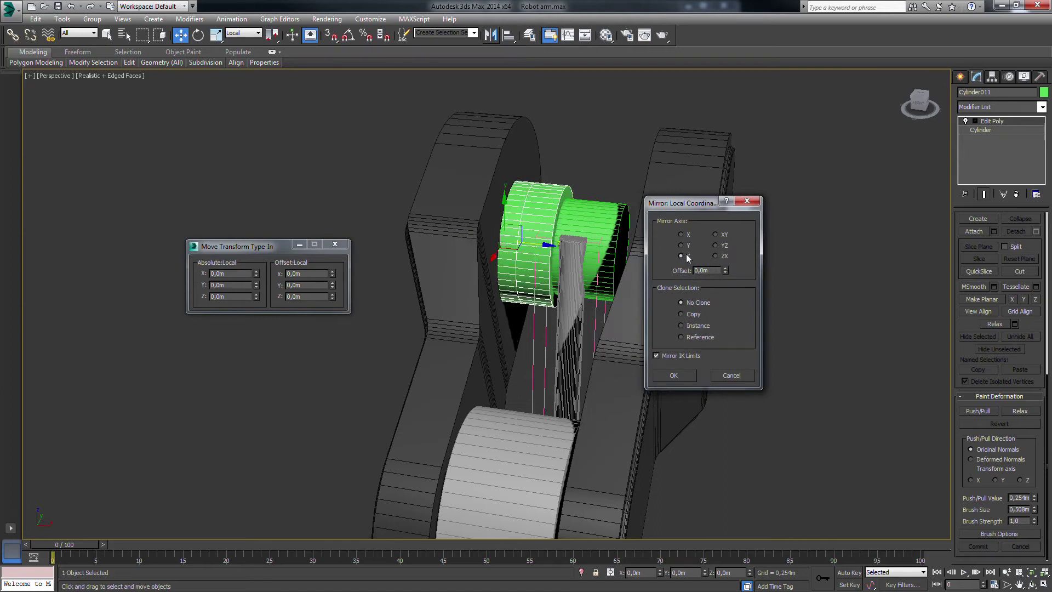
pyautogui.click(731, 376)
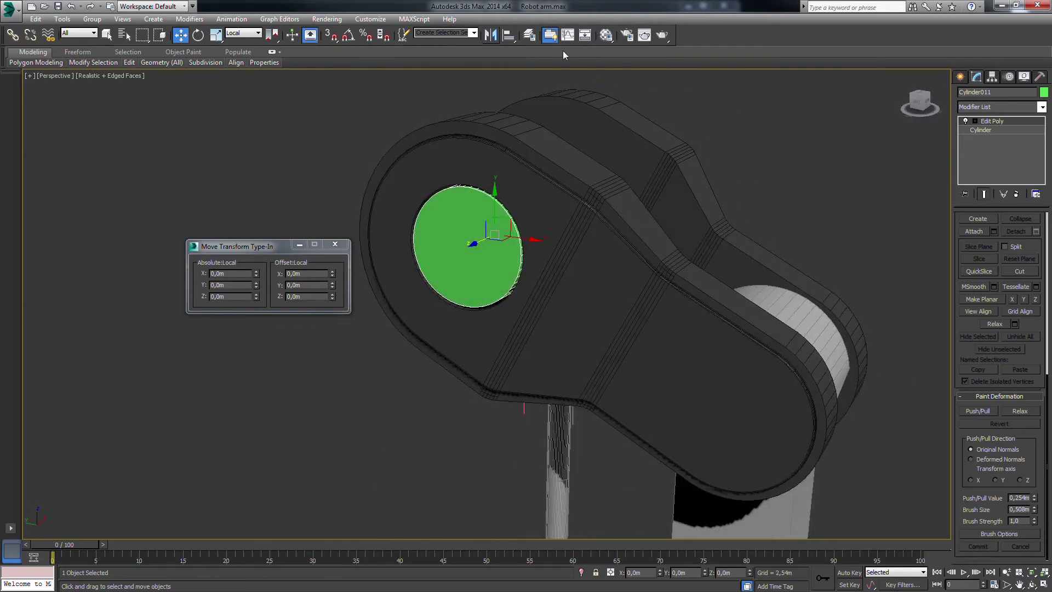
pyautogui.click(491, 34)
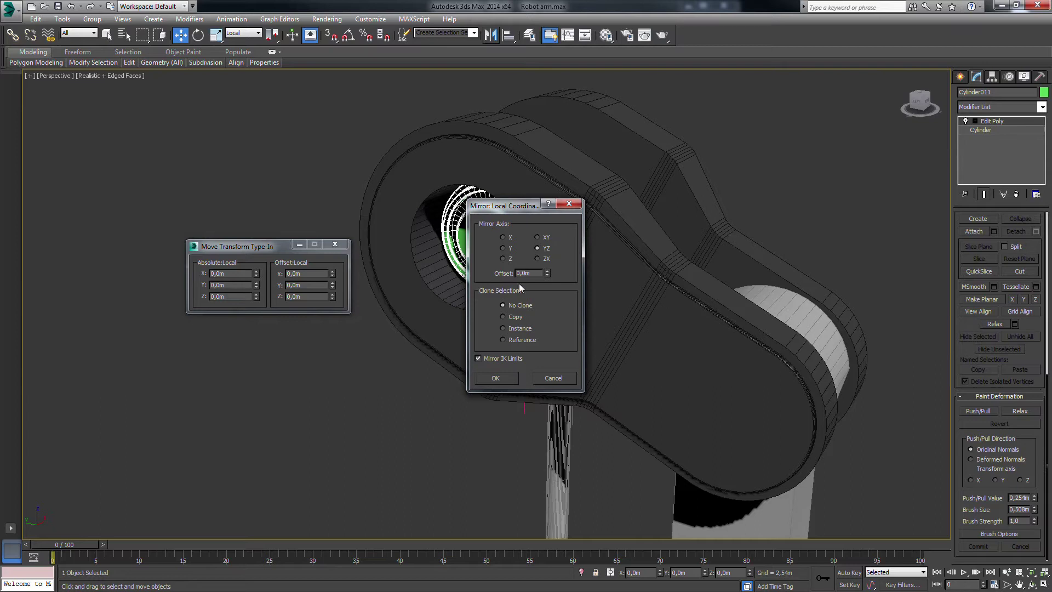
pyautogui.click(495, 378)
pyautogui.moveTo(515, 226)
pyautogui.keyDown('alt'); pyautogui.mouseDown(button='middle')
pyautogui.moveTo(639, 265)
pyautogui.moveTo(517, 281)
pyautogui.mouseUp(button='middle'); pyautogui.keyUp('alt')
pyautogui.click(334, 244)
pyautogui.moveTo(335, 244)
pyautogui.keyDown('alt'); pyautogui.mouseDown(button='middle')
pyautogui.moveTo(699, 267)
pyautogui.moveTo(484, 269)
pyautogui.moveTo(576, 240)
pyautogui.mouseUp(button='middle'); pyautogui.keyUp('alt')
# - Copy the green sleeve as Cylinder012 with radius 0.851m and height 5.593m, slid along the joint axis
pyautogui.click(485, 269)
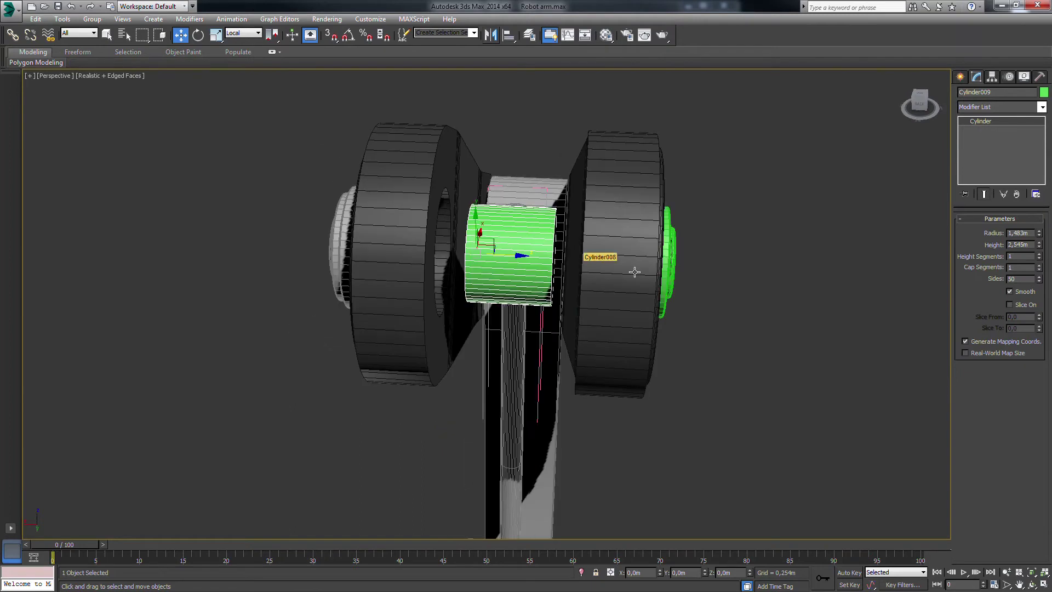
pyautogui.rightClick(524, 240)
pyautogui.click(626, 291)
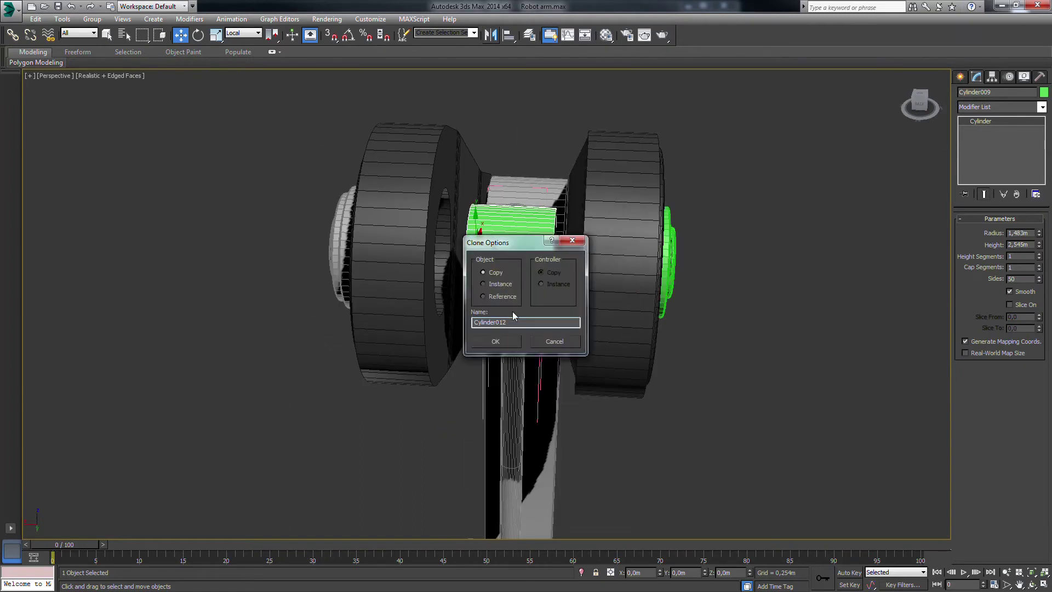
pyautogui.click(496, 331)
pyautogui.moveTo(1039, 243); pyautogui.dragTo(1039, 250)
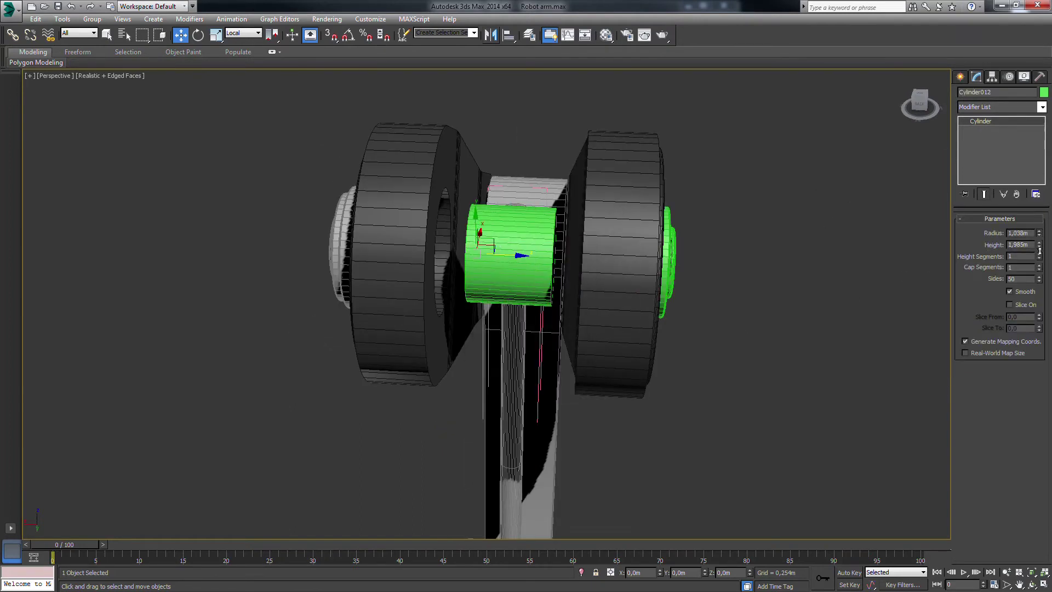
pyautogui.moveTo(519, 256); pyautogui.dragTo(465, 263)
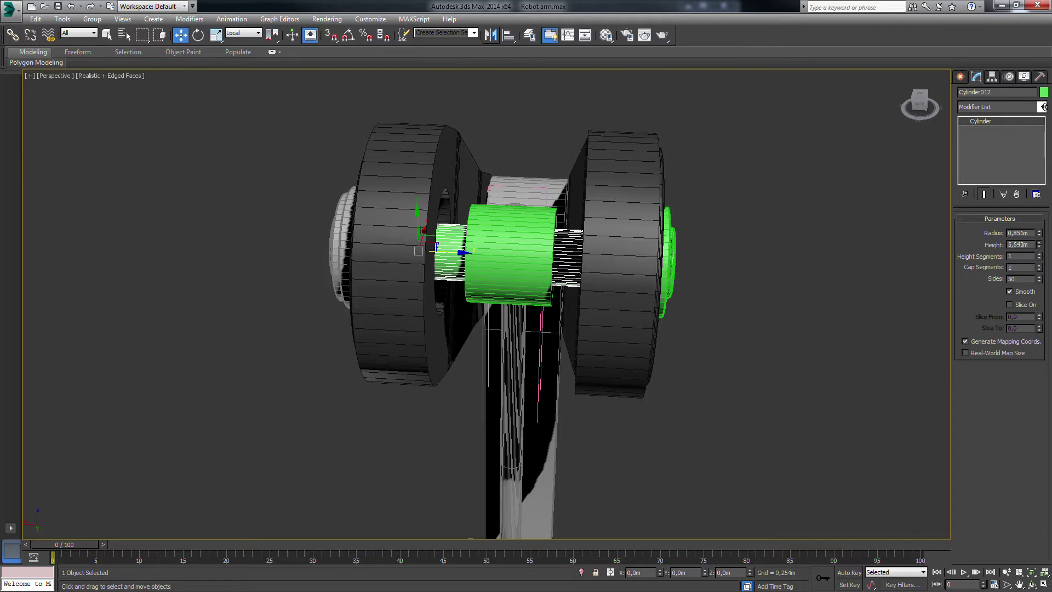
pyautogui.keyDown('alt'); pyautogui.moveTo(703, 235); pyautogui.dragTo(545, 219, button='middle'); pyautogui.keyUp('alt')
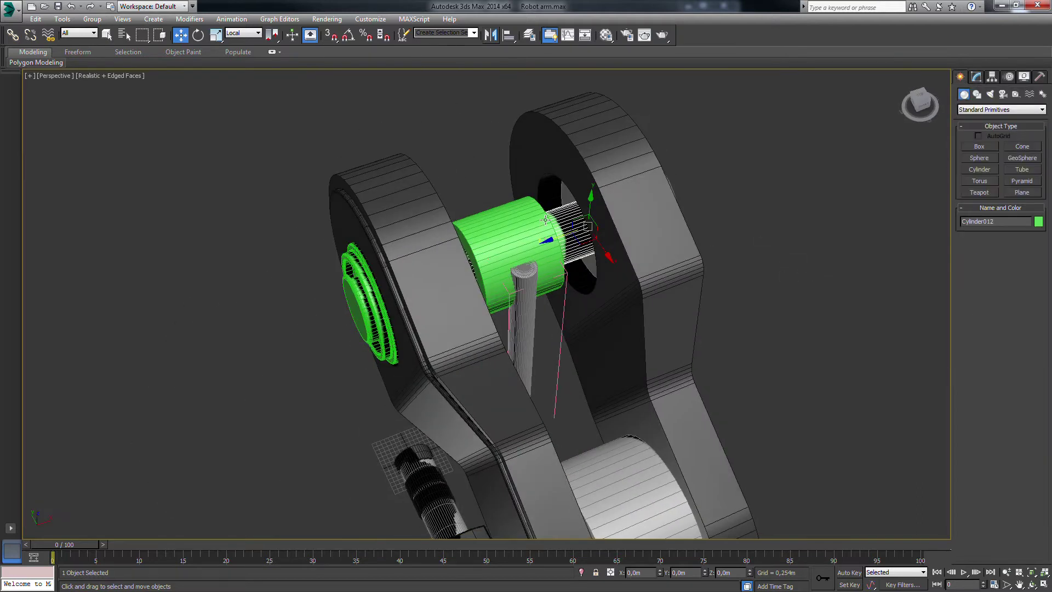
# - Add an Edit Poly modifier to the green sleeve Cylinder009
pyautogui.press('z')
pyautogui.click(976, 77)
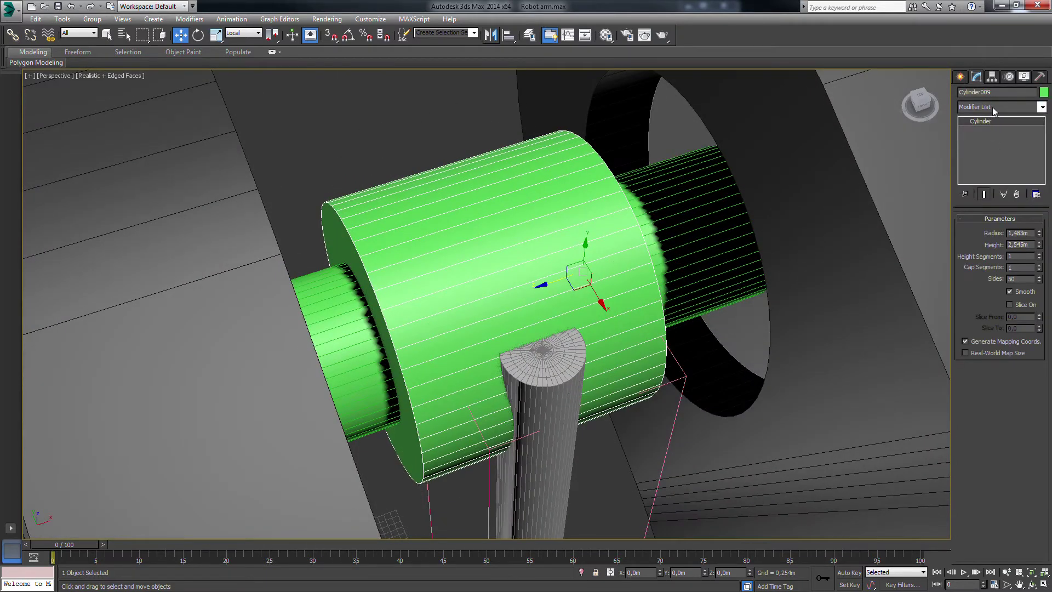
pyautogui.click(995, 108)
pyautogui.click(986, 397)
pyautogui.moveTo(1039, 241); pyautogui.dragTo(1045, 433)
# - Inset the sleeve's front end cap to leave a thin rim, then select the back cap
pyautogui.click(1011, 303)
pyautogui.click(373, 340)
pyautogui.keyDown('alt'); pyautogui.moveTo(384, 340); pyautogui.dragTo(665, 324, button='middle'); pyautogui.keyUp('alt')
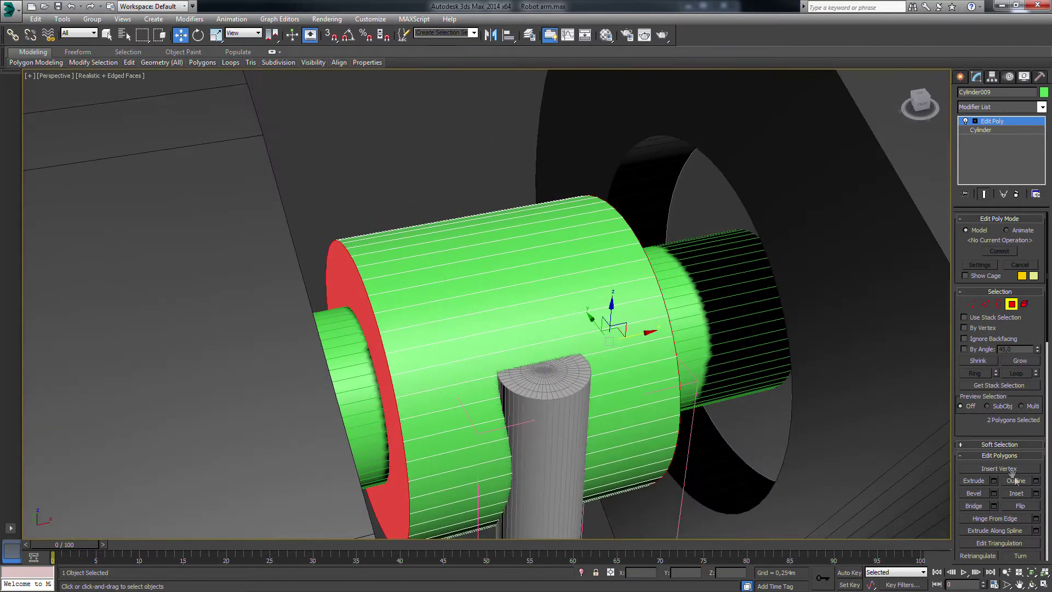
pyautogui.moveTo(523, 325); pyautogui.dragTo(523, 312)
pyautogui.click(492, 341)
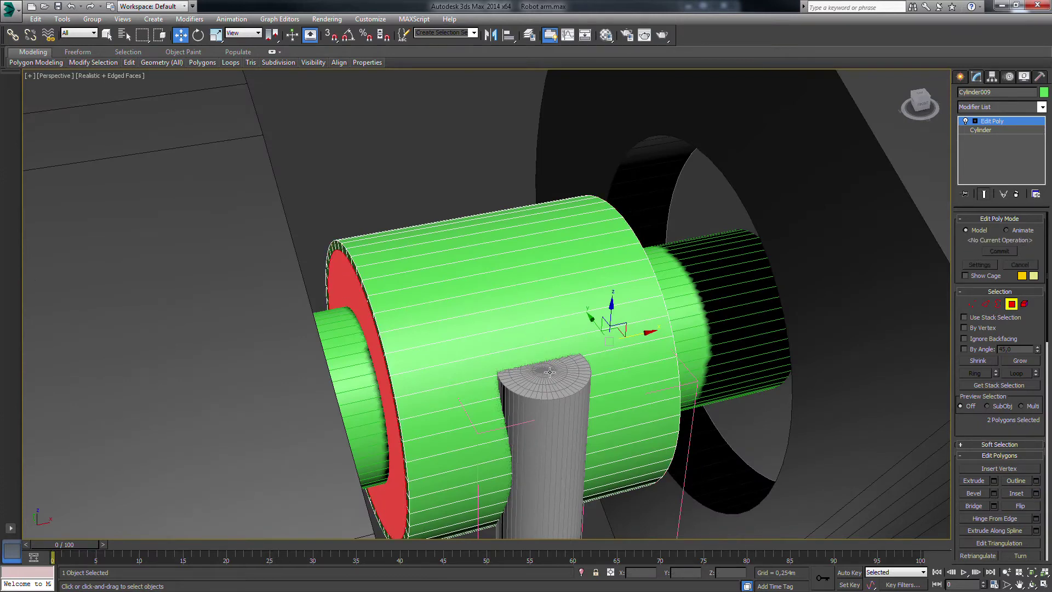
pyautogui.keyDown('alt'); pyautogui.moveTo(406, 385); pyautogui.dragTo(647, 316, button='middle'); pyautogui.keyUp('alt')
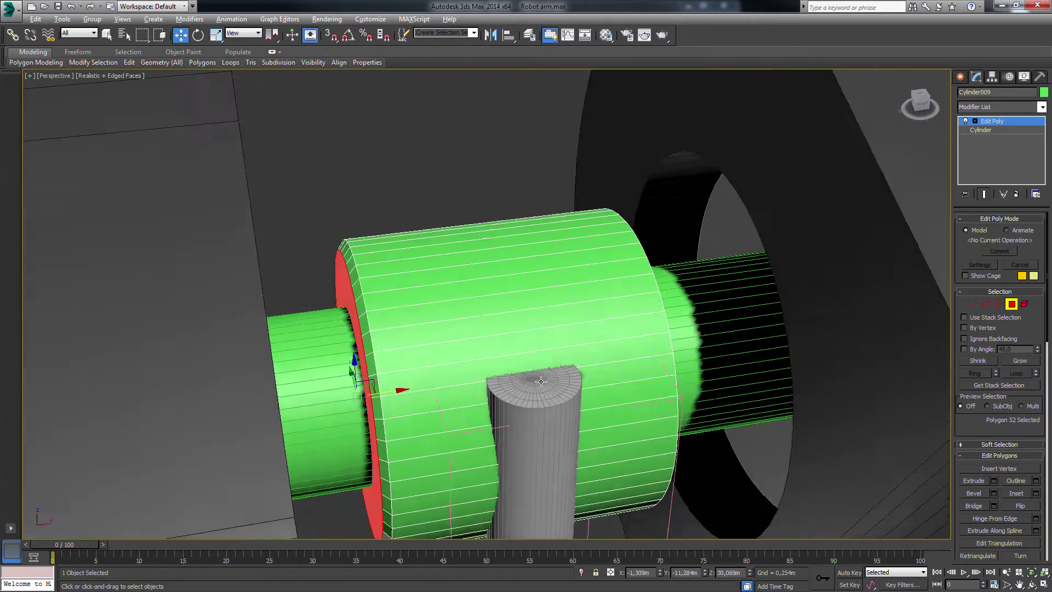
pyautogui.click(647, 315)
pyautogui.moveTo(665, 420)
pyautogui.keyDown('alt'); pyautogui.mouseDown(button='middle')
pyautogui.moveTo(679, 377)
pyautogui.moveTo(490, 377)
pyautogui.mouseUp(button='middle'); pyautogui.keyUp('alt')
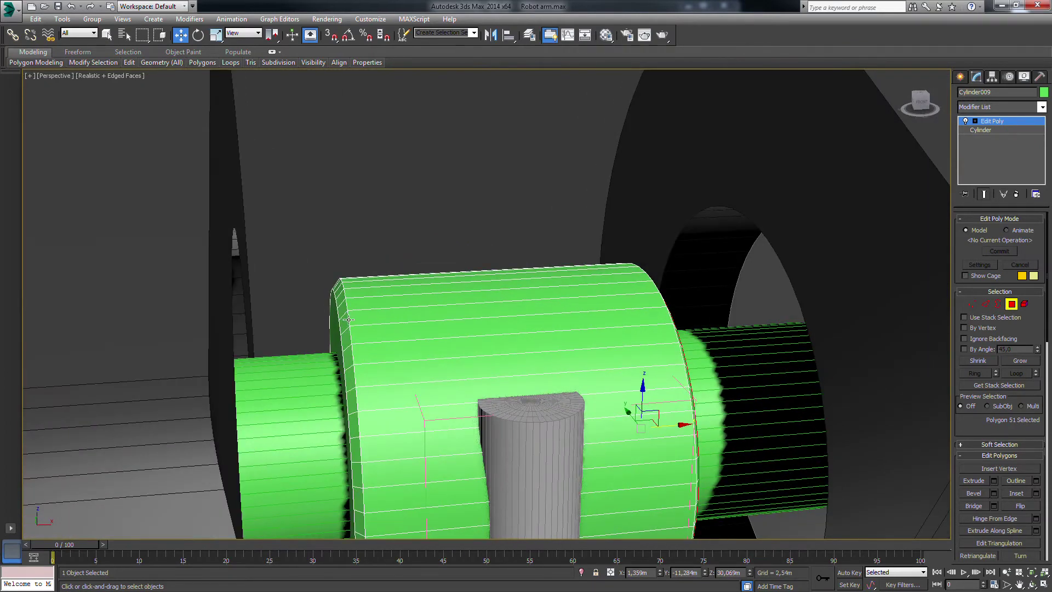
# - Add two edge loops around the cylinder (2 segments, pinch 37) and chamfer them
pyautogui.click(348, 318)
pyautogui.click(985, 303)
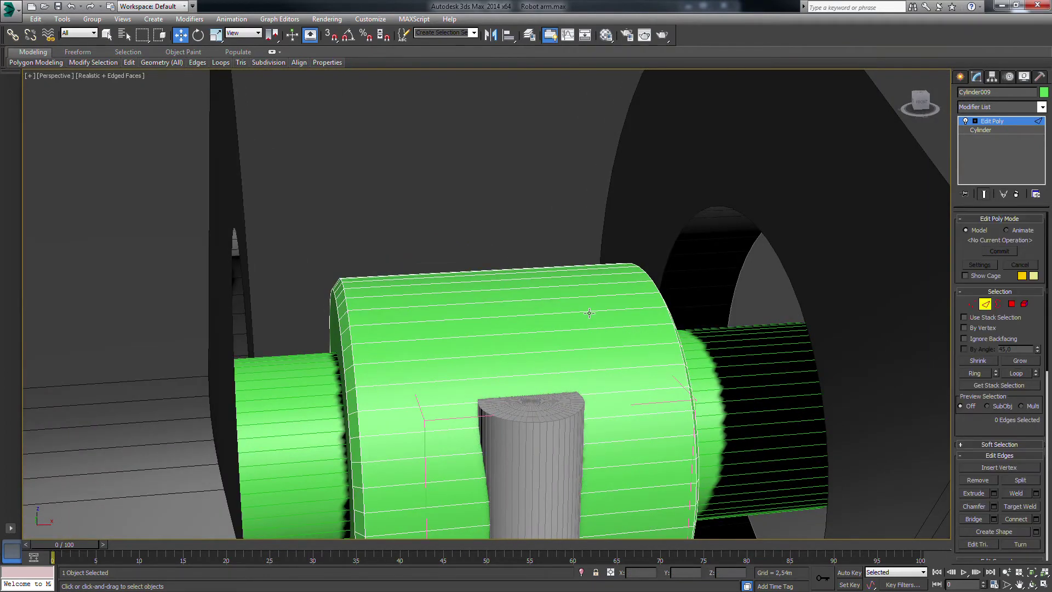
pyautogui.click(971, 373)
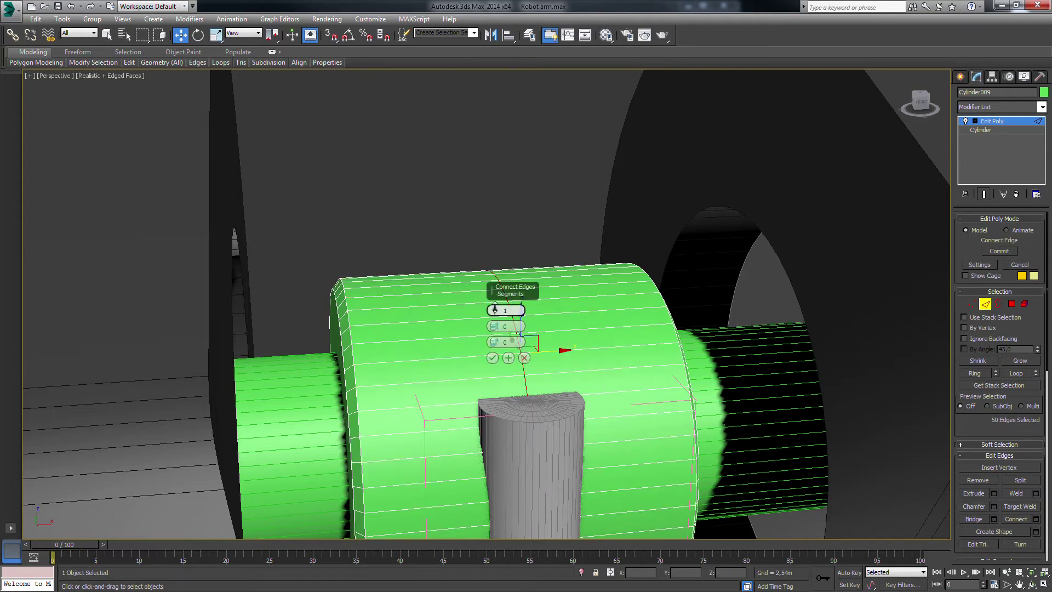
pyautogui.write('2')
pyautogui.moveTo(494, 331); pyautogui.dragTo(495, 307)
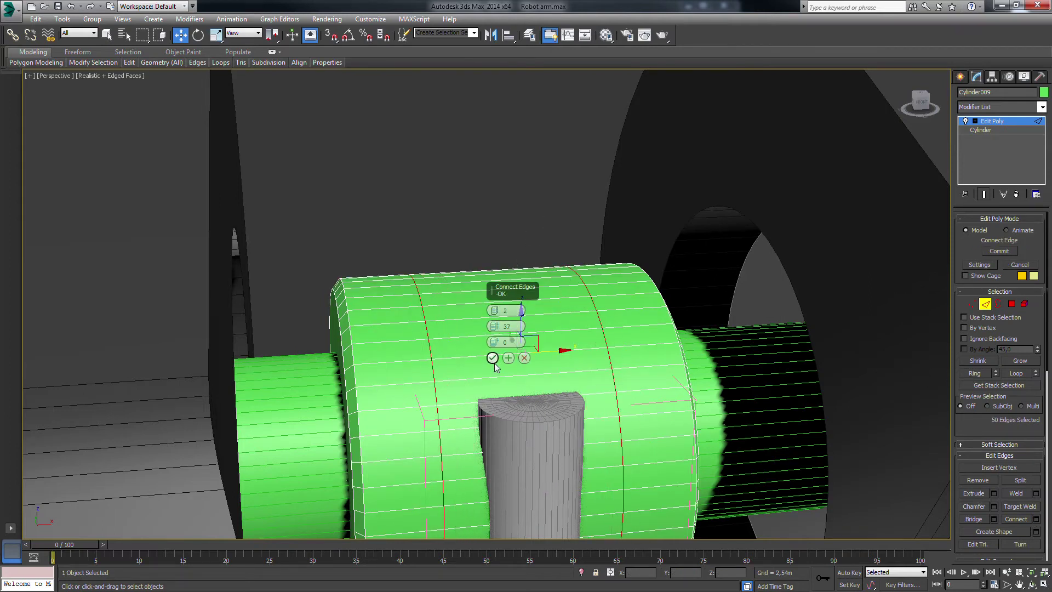
pyautogui.click(491, 358)
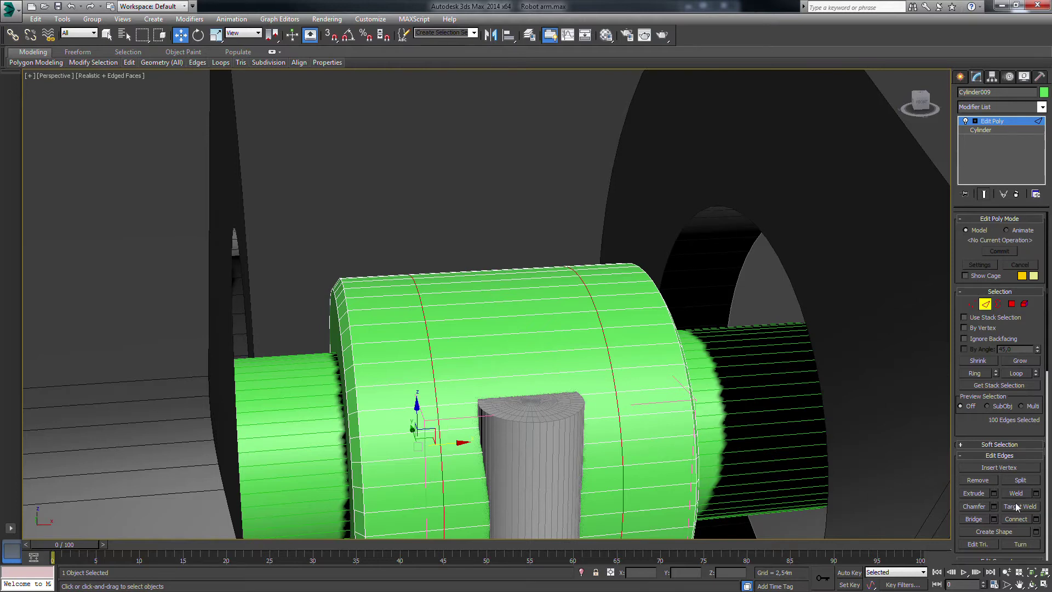
pyautogui.click(995, 506)
pyautogui.click(509, 359)
pyautogui.click(476, 361)
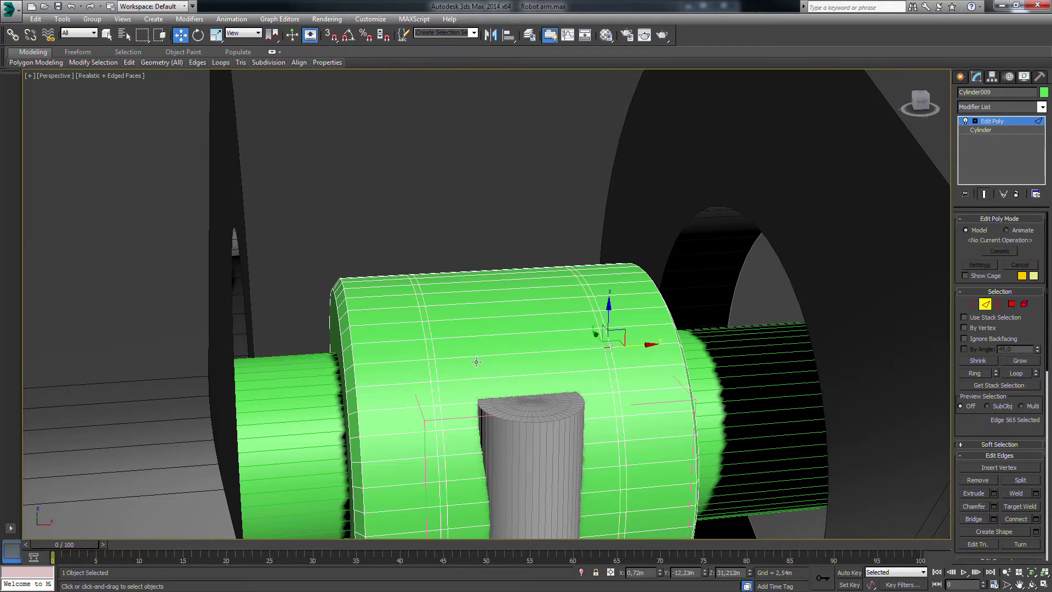
# - Extrude the resulting polygon rings -0.06m by Local Normal to form two grooves
pyautogui.keyDown('ctrl'); pyautogui.click(1010, 304); pyautogui.keyUp('ctrl')
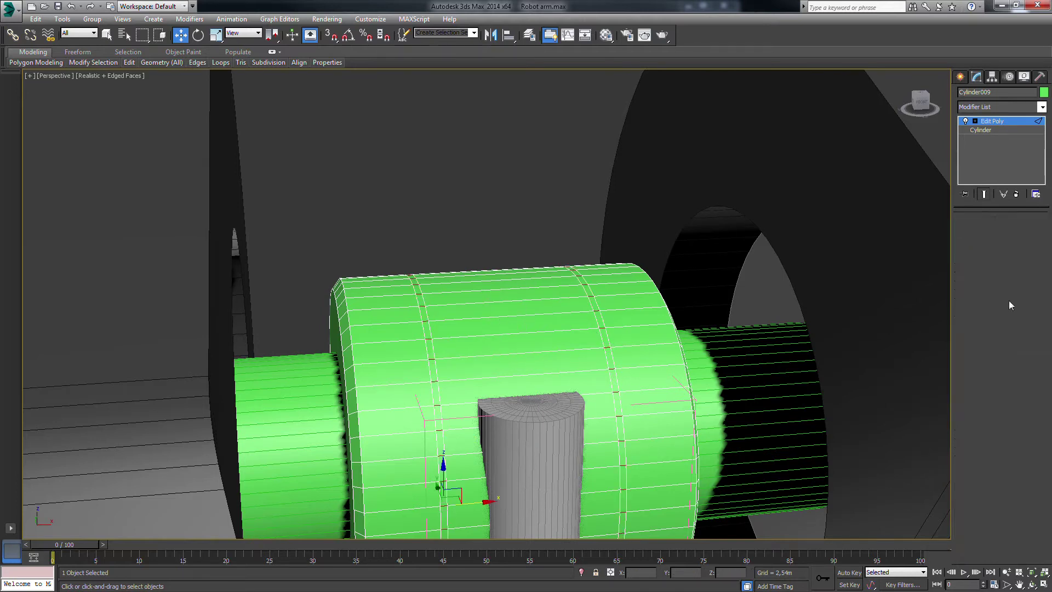
pyautogui.click(993, 480)
pyautogui.moveTo(494, 326); pyautogui.dragTo(495, 338)
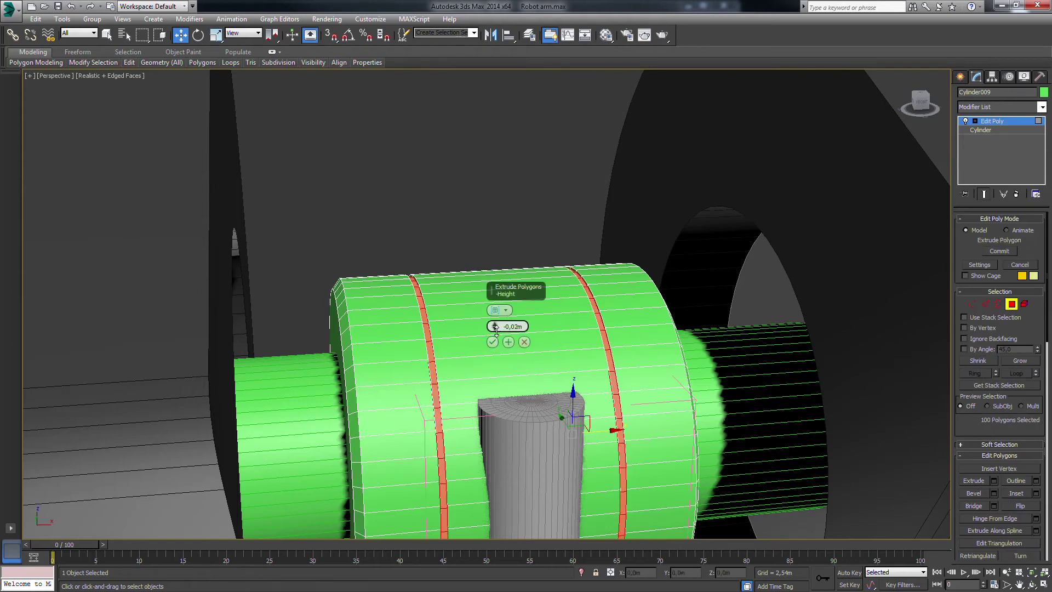
pyautogui.click(505, 310)
pyautogui.click(497, 330)
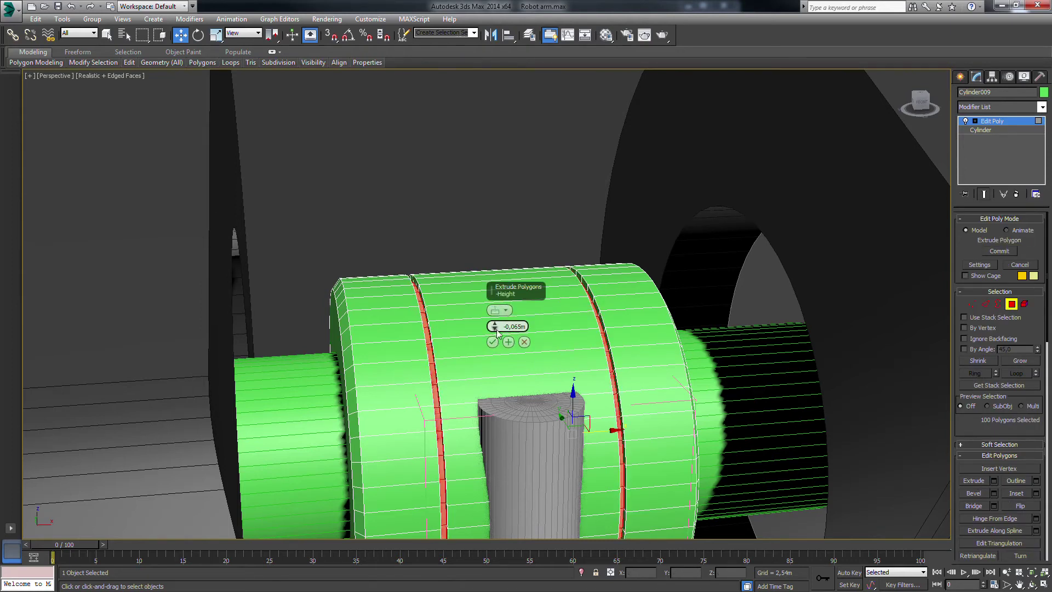
pyautogui.click(493, 342)
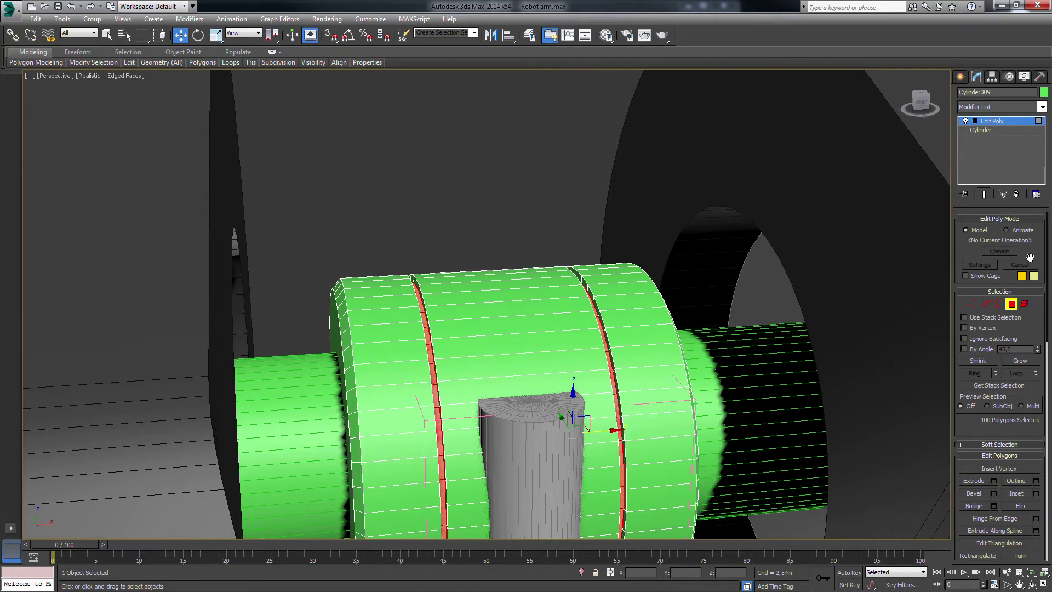
pyautogui.scroll(-3, 1032, 307)
pyautogui.scroll(-2, 1040, 384)
# - Grow the groove ring selection and detach it as separate pieces
pyautogui.click(928, 146)
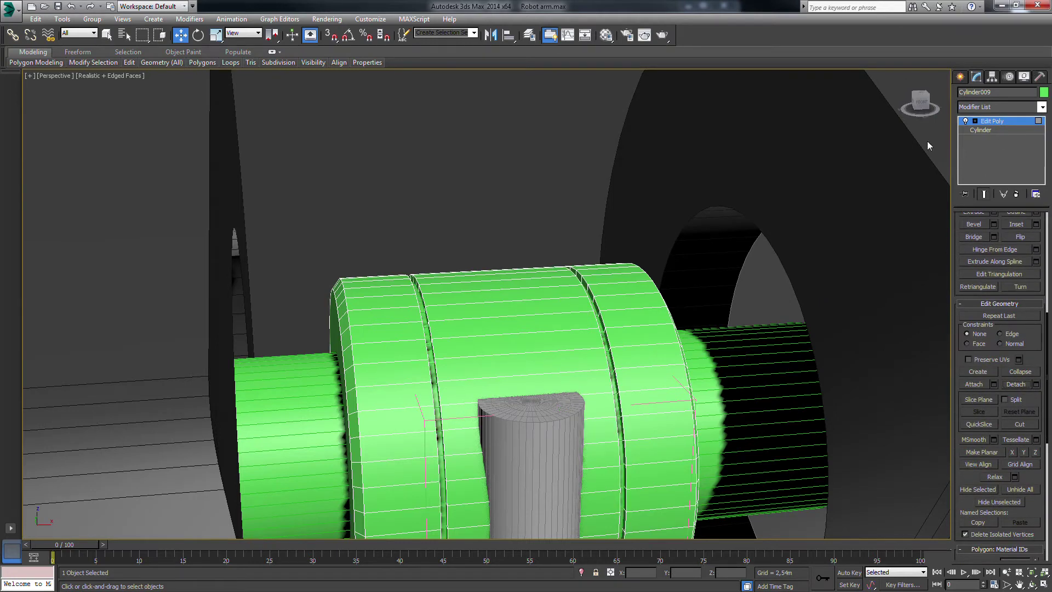
pyautogui.hotkey('ctrl', 'z')
pyautogui.scroll(3, 1007, 261)
pyautogui.scroll(2, 986, 301)
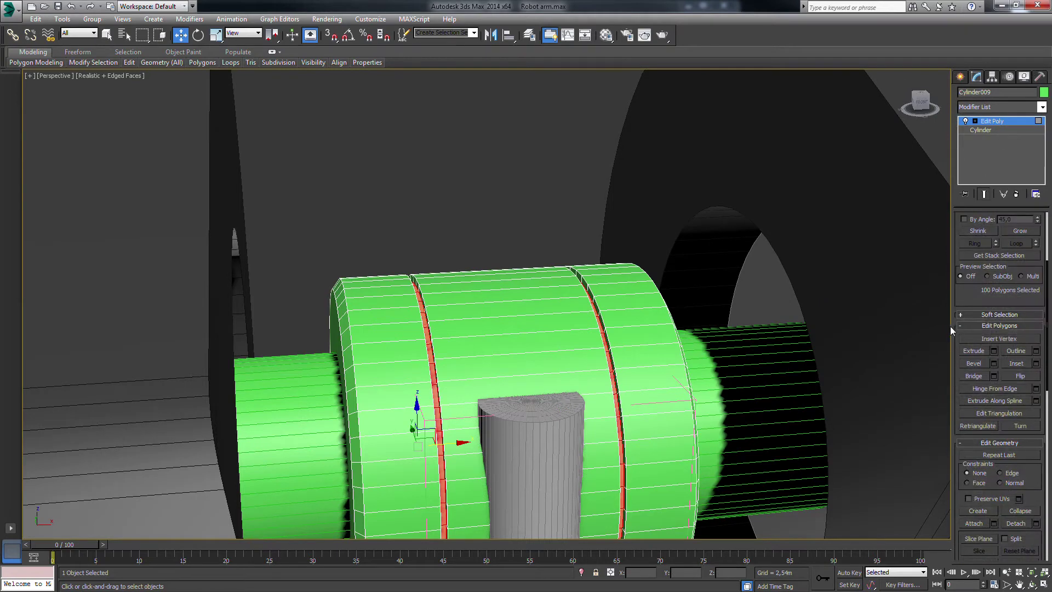
pyautogui.moveTo(952, 326); pyautogui.dragTo(905, 331)
pyautogui.click(916, 354)
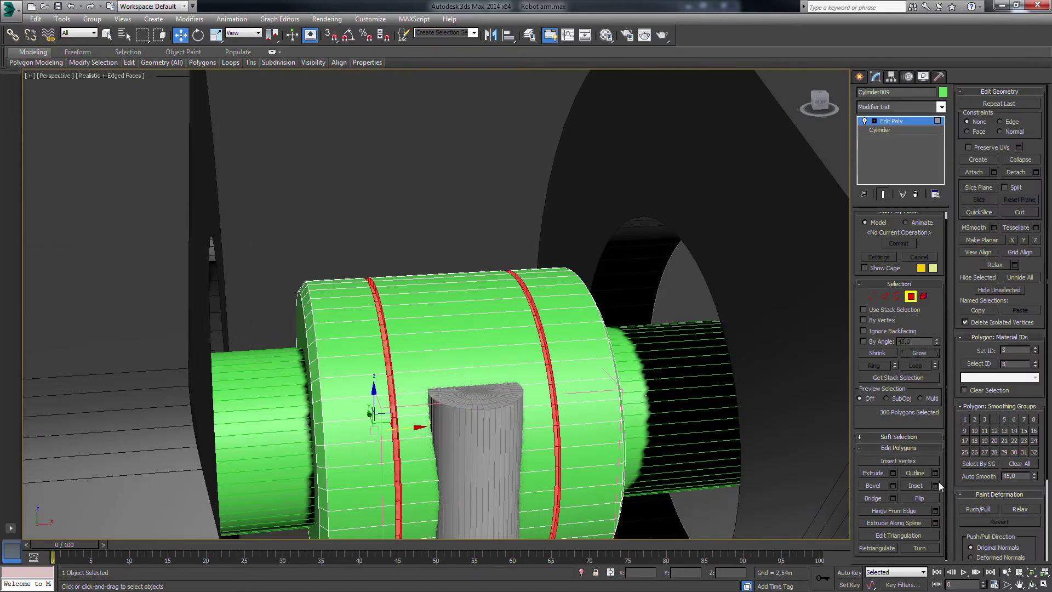
pyautogui.click(1024, 170)
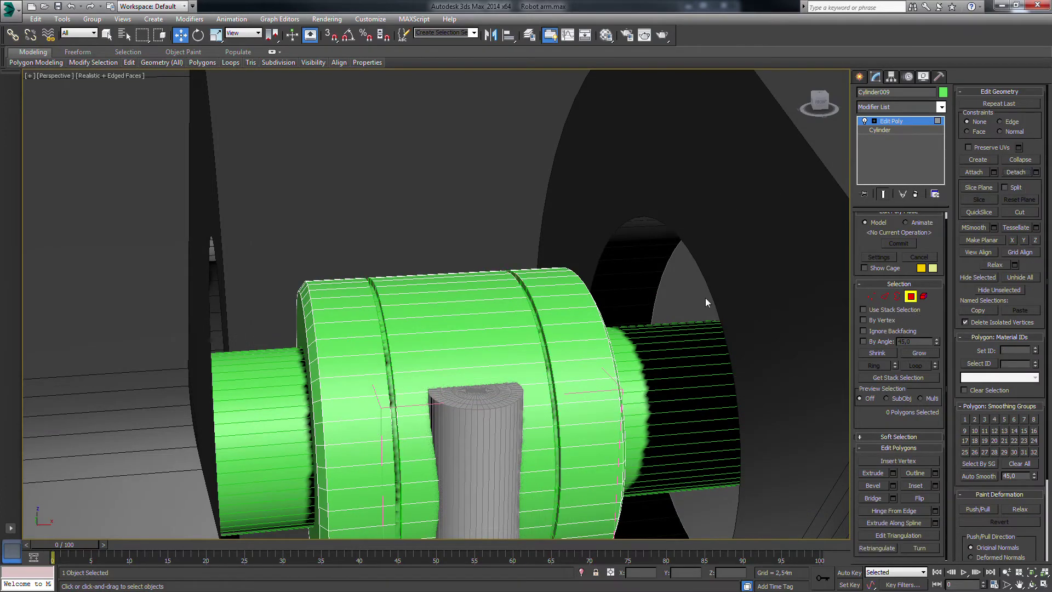
# - Colour the sleeve light gray and the detached ring pieces black
pyautogui.click(859, 76)
pyautogui.click(938, 221)
pyautogui.doubleClick(780, 262)
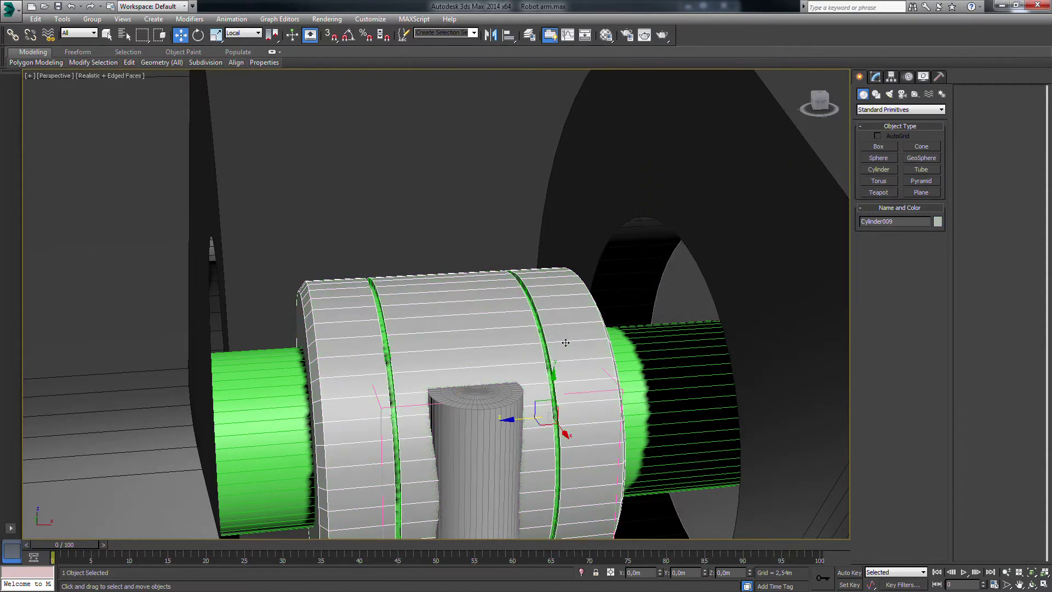
pyautogui.click(547, 320)
pyautogui.click(938, 221)
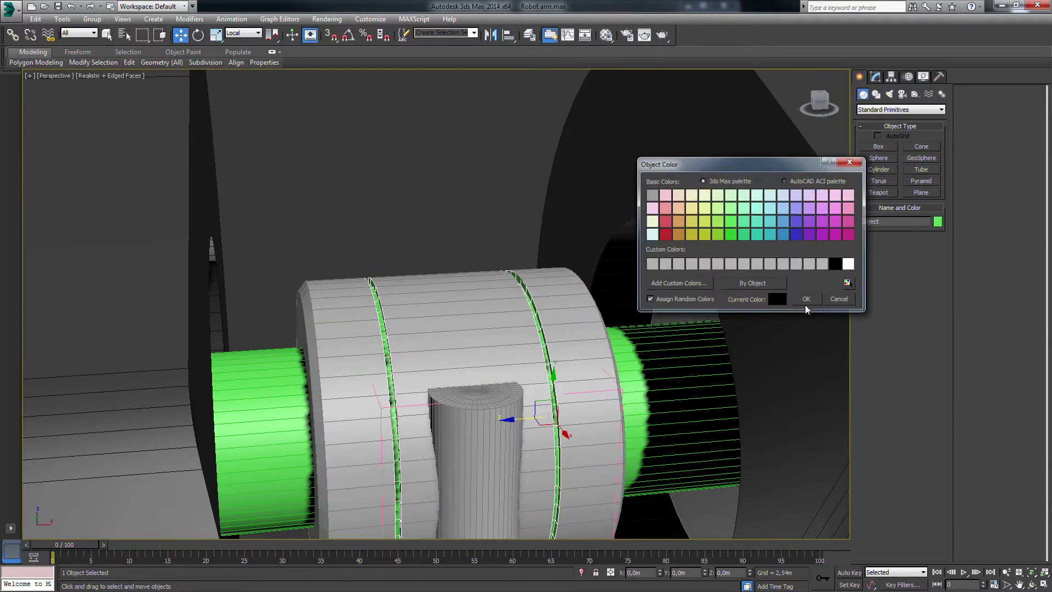
pyautogui.click(804, 304)
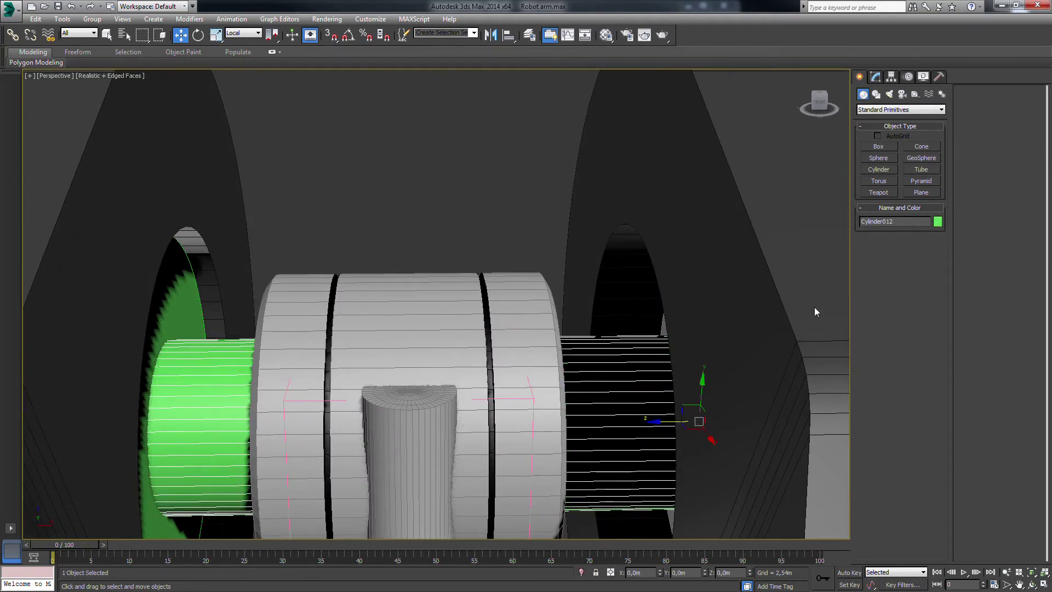
pyautogui.click(804, 299)
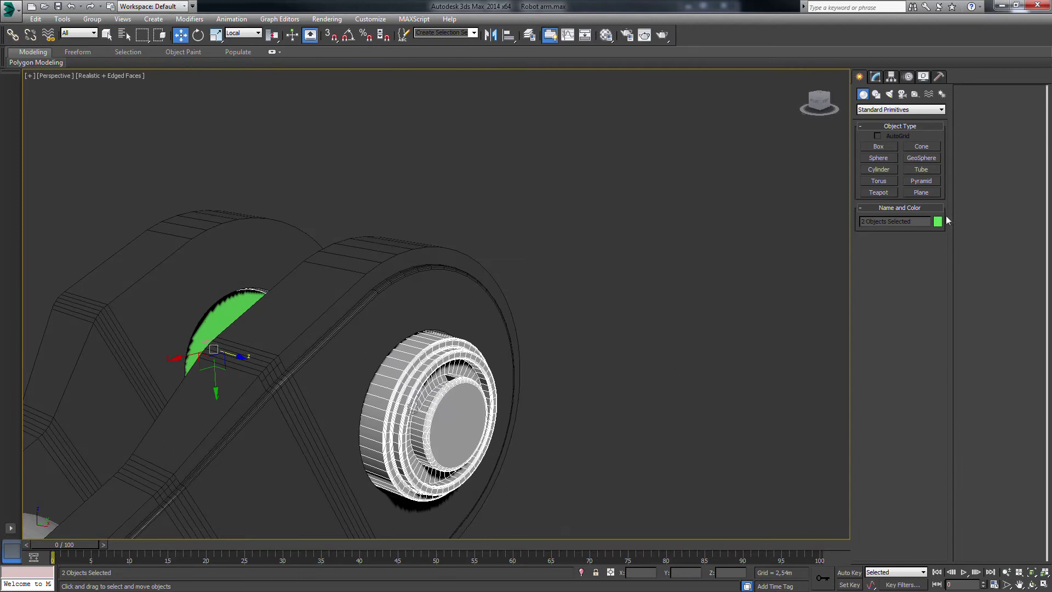
# - Finish the colour change and group the three selected arm parts into Group001
pyautogui.click(937, 221)
pyautogui.click(807, 299)
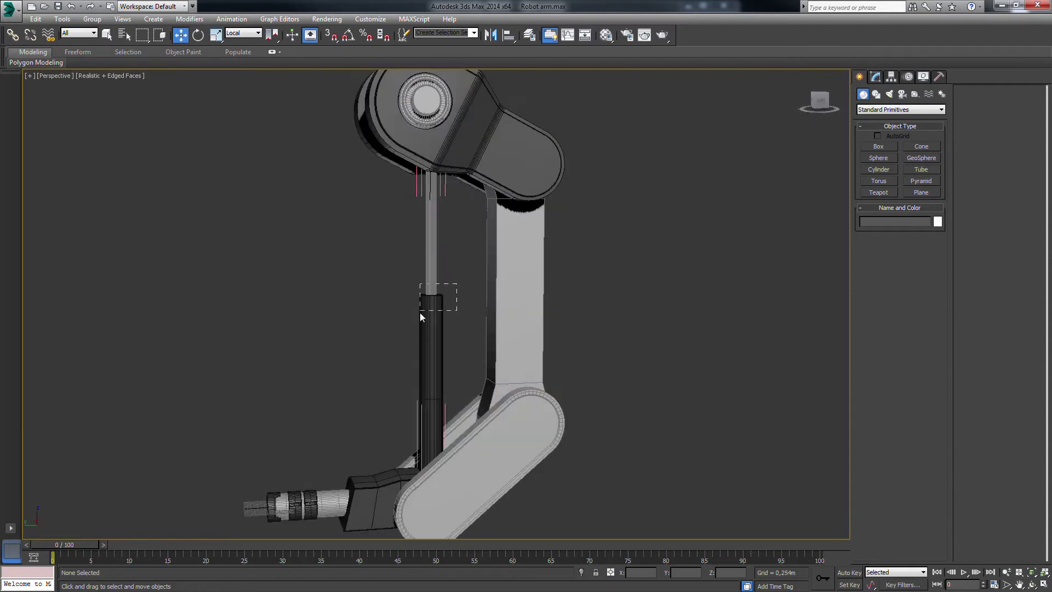
pyautogui.click(419, 313)
pyautogui.click(92, 19)
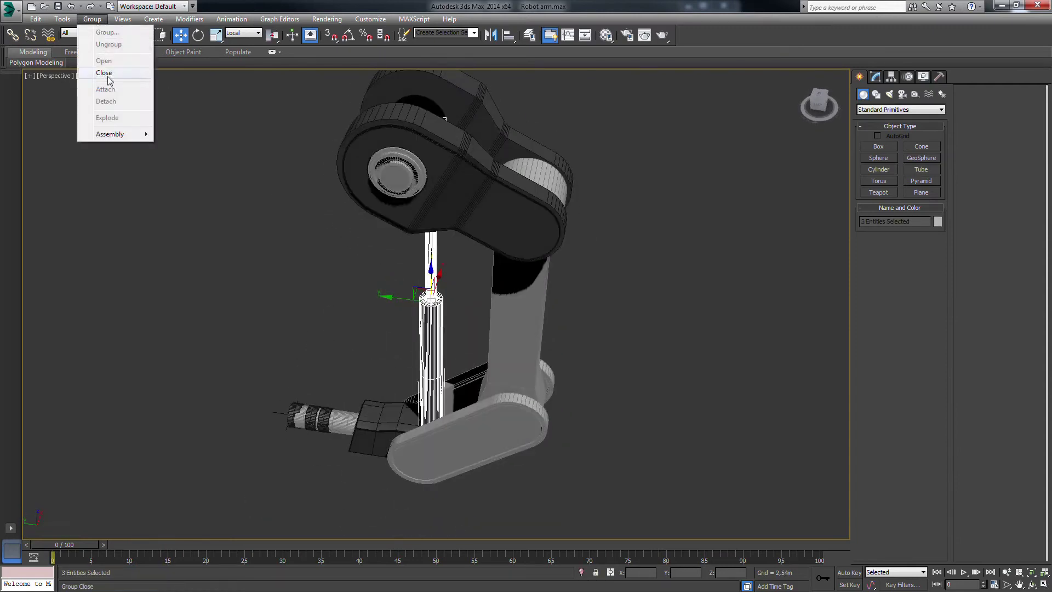
# - Rotate Group001 about -3.57° on its X axis
pyautogui.click(198, 35)
pyautogui.keyDown('alt'); pyautogui.moveTo(257, 181); pyautogui.dragTo(287, 248, button='middle'); pyautogui.keyUp('alt')
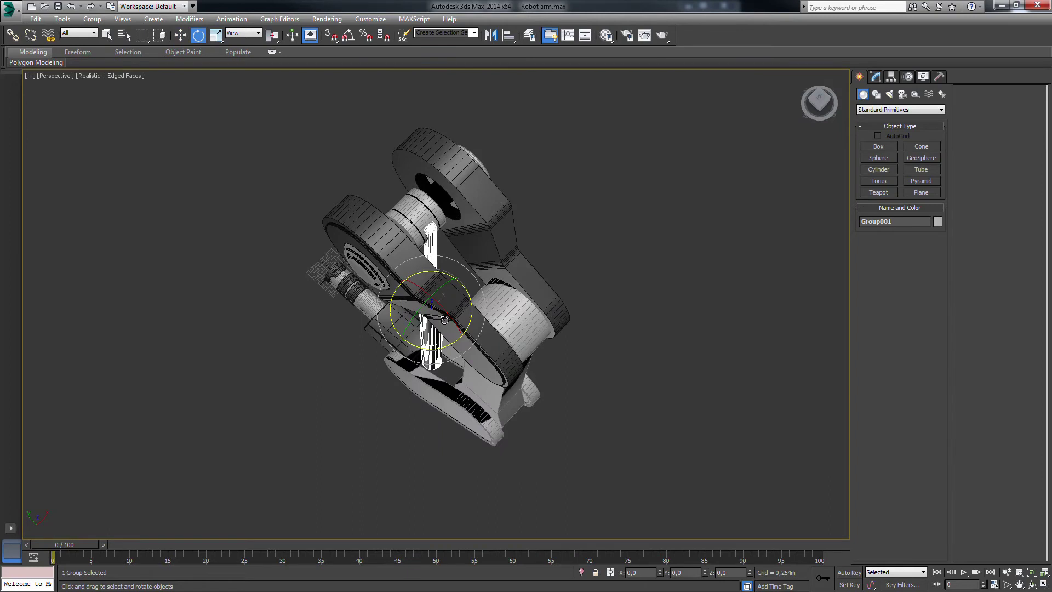
pyautogui.moveTo(444, 320); pyautogui.dragTo(446, 317)
pyautogui.moveTo(448, 315)
pyautogui.keyDown('alt'); pyautogui.mouseDown(button='middle')
pyautogui.moveTo(458, 236)
pyautogui.moveTo(508, 290)
pyautogui.mouseUp(button='middle'); pyautogui.keyUp('alt')
# - In the Left view, tilt Group001 about 2.78° into a slanted pose
pyautogui.press('l')
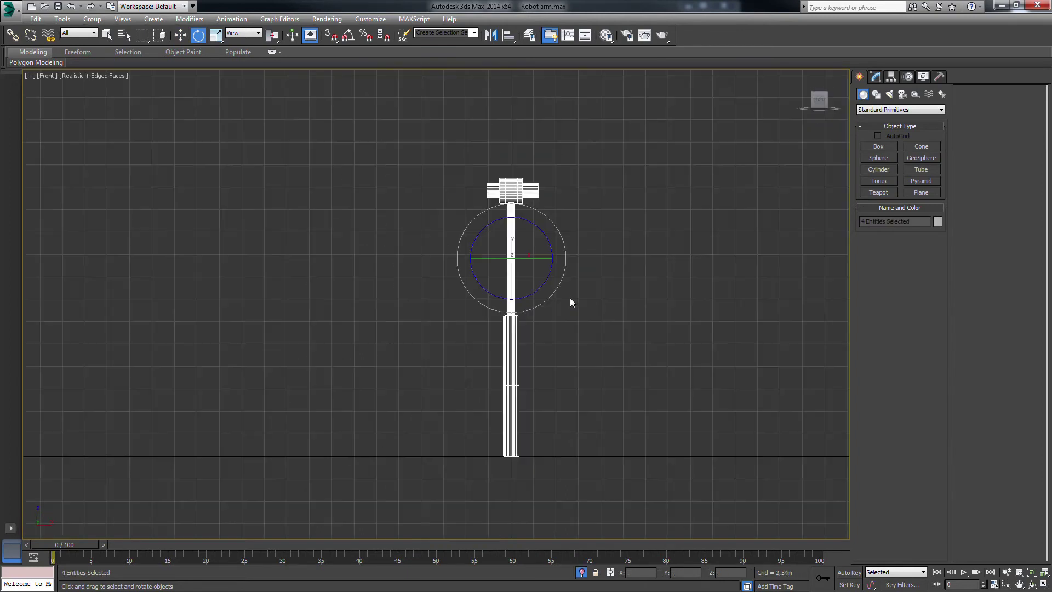
pyautogui.scroll(3, 536, 259)
pyautogui.scroll(-3, 519, 210)
pyautogui.scroll(-3, 542, 252)
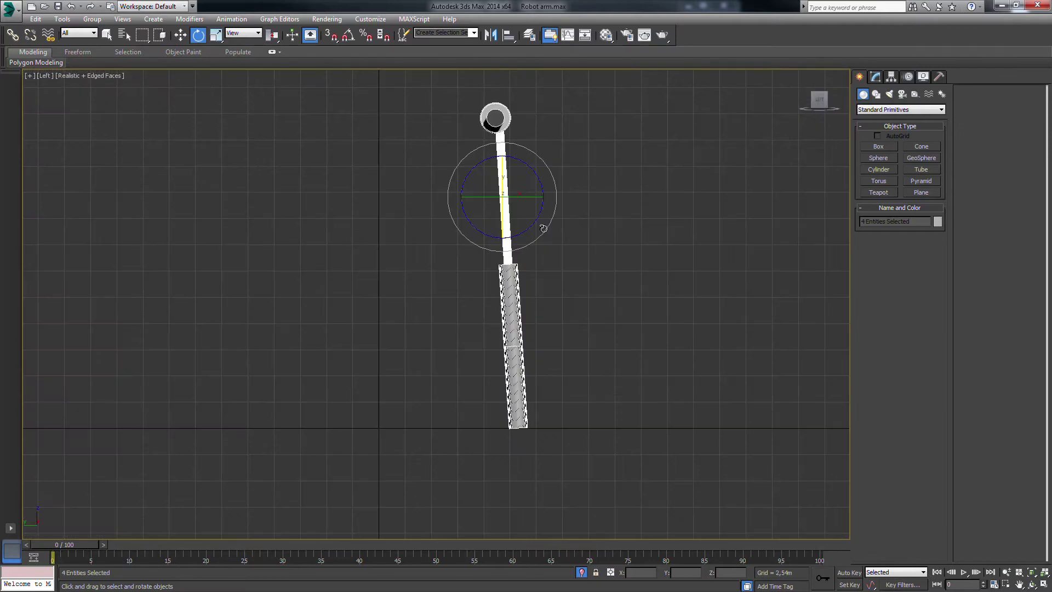
pyautogui.click(548, 252)
pyautogui.click(507, 257)
pyautogui.moveTo(548, 266); pyautogui.dragTo(545, 258)
pyautogui.click(622, 272)
pyautogui.scroll(2, 593, 343)
pyautogui.scroll(-3, 593, 343)
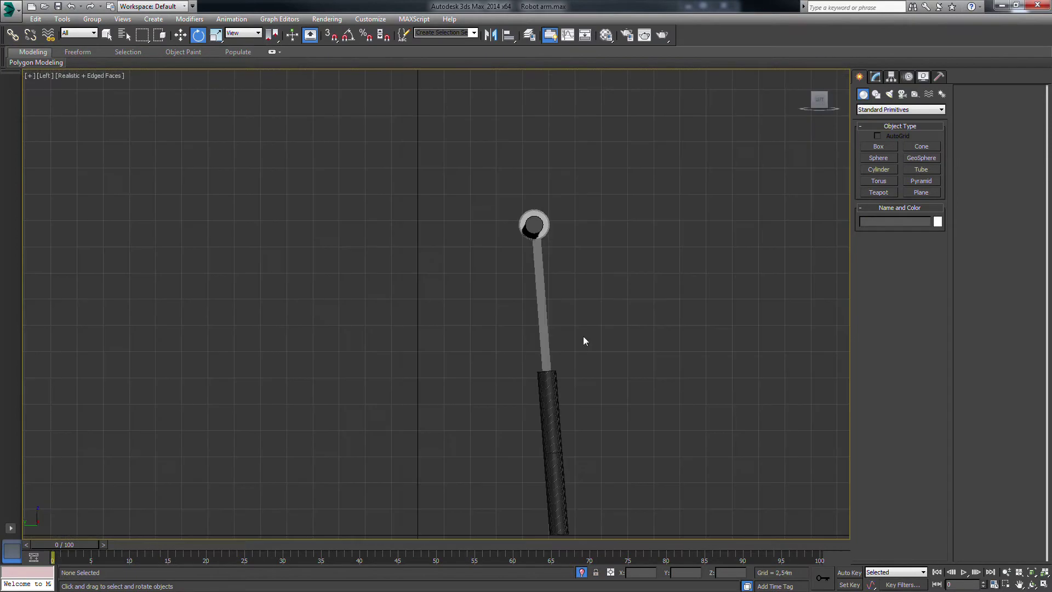
pyautogui.hotkey('ctrl', 'z')
# - Select Box001's vertices at Edit Poly vertex level, viewed from the Left side
pyautogui.press('p')
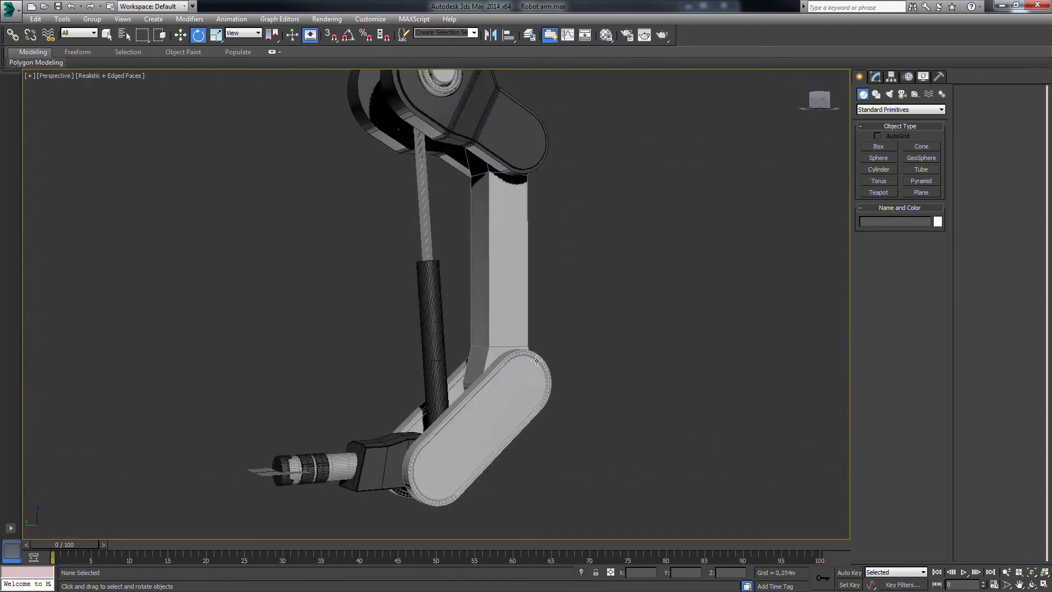
pyautogui.keyDown('alt'); pyautogui.moveTo(560, 372); pyautogui.dragTo(646, 405, button='middle'); pyautogui.keyUp('alt')
pyautogui.scroll(5, 337, 406)
pyautogui.keyDown('alt'); pyautogui.moveTo(337, 406); pyautogui.dragTo(383, 373, button='middle'); pyautogui.keyUp('alt')
pyautogui.scroll(-4, 417, 342)
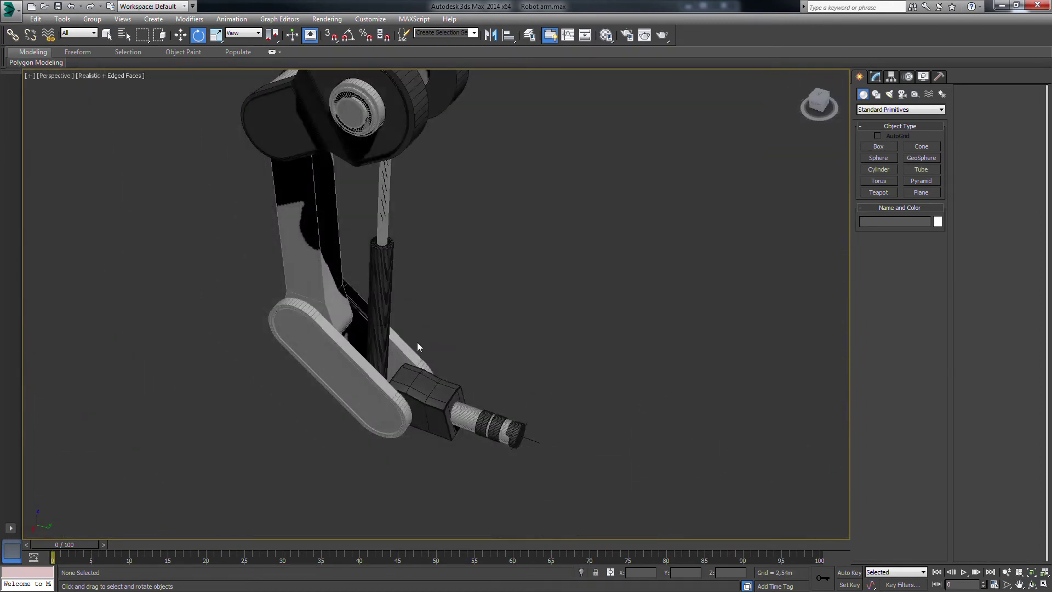
pyautogui.keyDown('alt'); pyautogui.moveTo(417, 342); pyautogui.dragTo(488, 296, button='middle'); pyautogui.keyUp('alt')
pyautogui.scroll(2, 444, 329)
pyautogui.moveTo(444, 329)
pyautogui.keyDown('alt'); pyautogui.mouseDown(button='middle')
pyautogui.moveTo(432, 371)
pyautogui.moveTo(449, 389)
pyautogui.mouseUp(button='middle'); pyautogui.keyUp('alt')
pyautogui.click(438, 392)
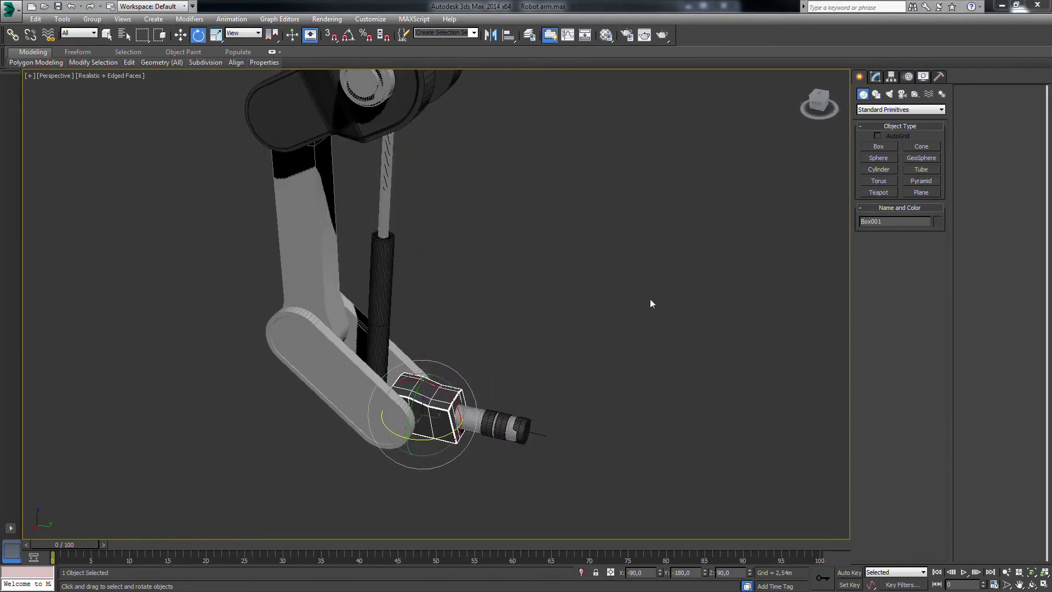
pyautogui.click(875, 77)
pyautogui.press('1')
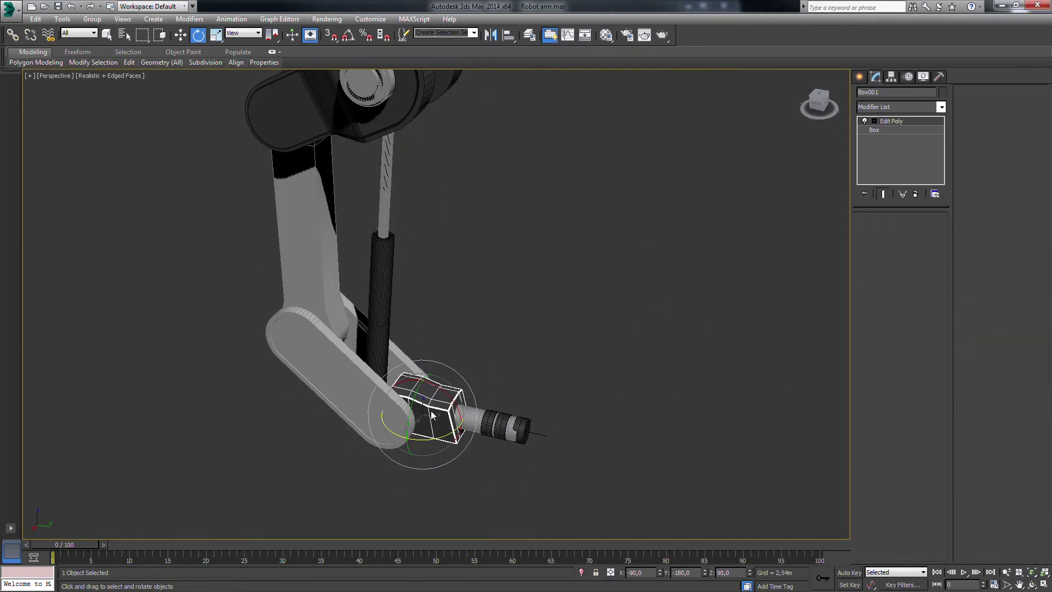
pyautogui.keyDown('alt'); pyautogui.moveTo(427, 356); pyautogui.dragTo(404, 380, button='middle'); pyautogui.keyUp('alt')
pyautogui.press('l')
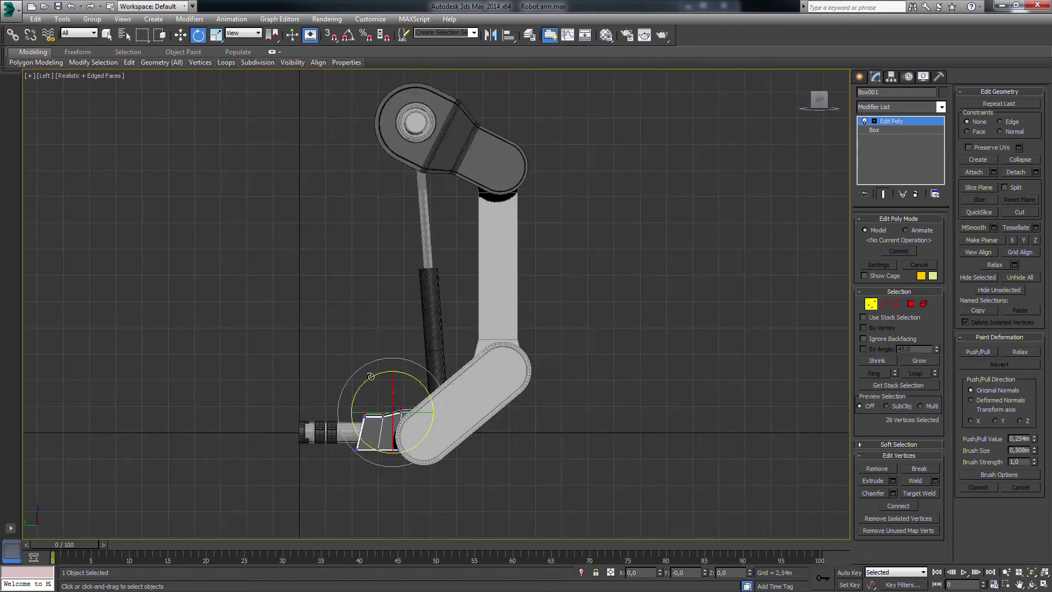
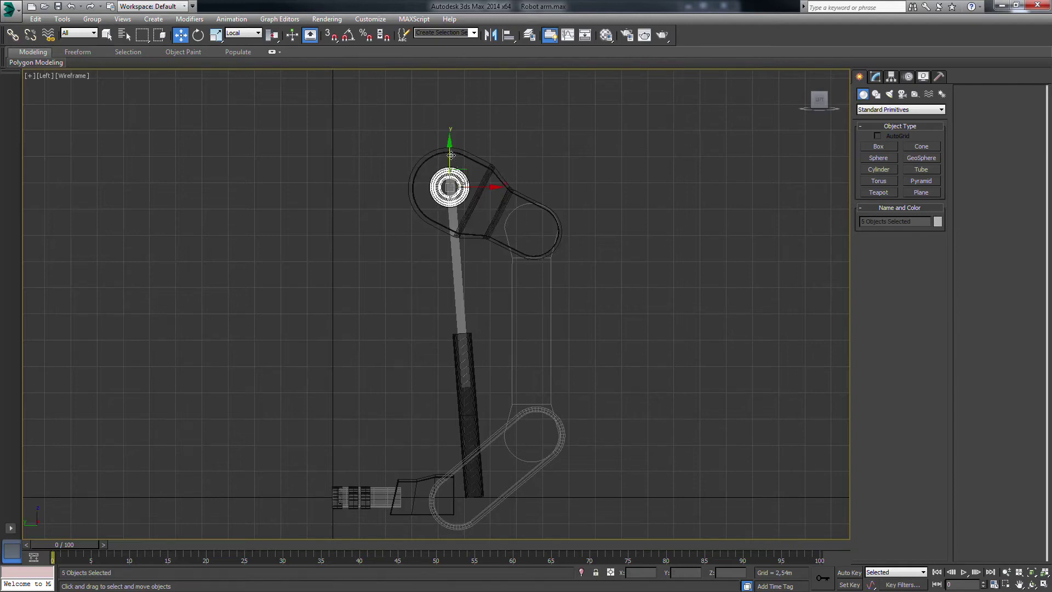
# - Shift-drag instanced copies of the five upper joint rings down onto the lower elbow joint
pyautogui.click(252, 34)
pyautogui.moveTo(450, 187)
pyautogui.keyDown('shift'); pyautogui.mouseDown()
pyautogui.moveTo(450, 495)
pyautogui.moveTo(509, 502)
pyautogui.moveTo(499, 495)
pyautogui.mouseUp(); pyautogui.keyUp('shift')
pyautogui.click(526, 348)
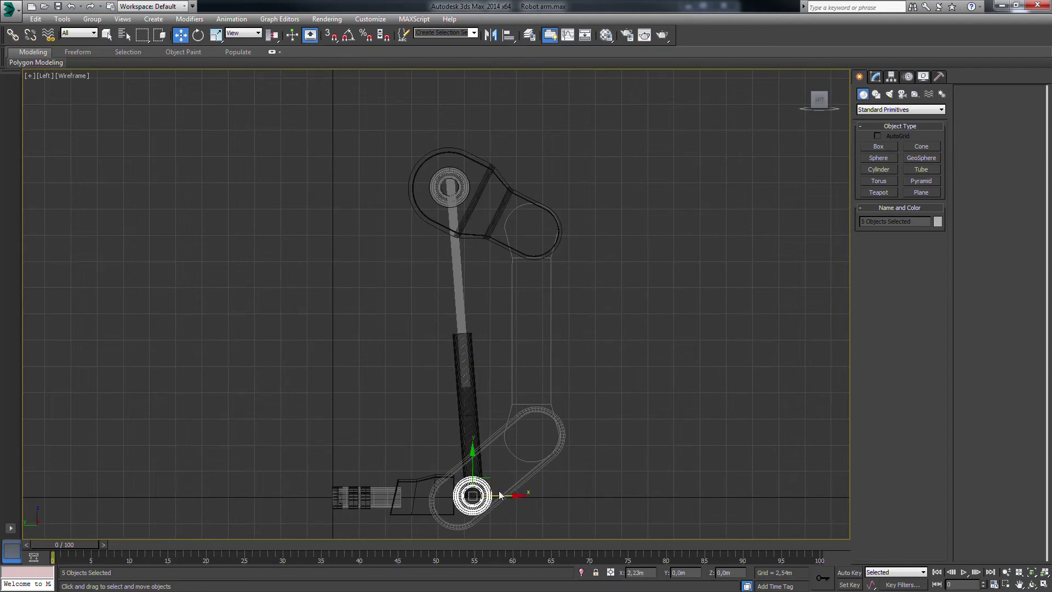
pyautogui.moveTo(474, 460); pyautogui.dragTo(476, 453)
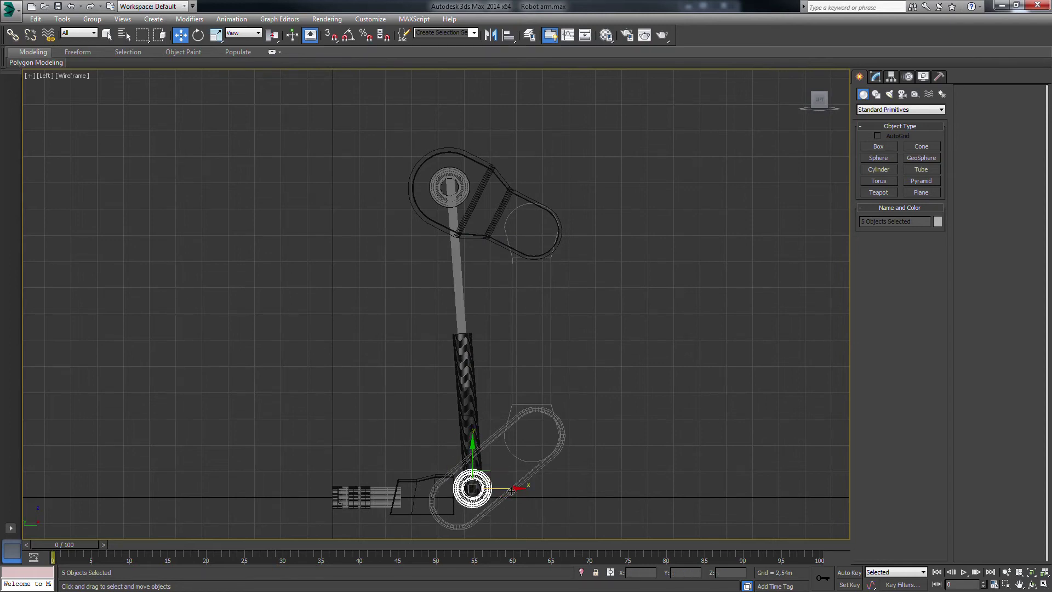
pyautogui.scroll(2, 627, 343)
pyautogui.scroll(3, 564, 356)
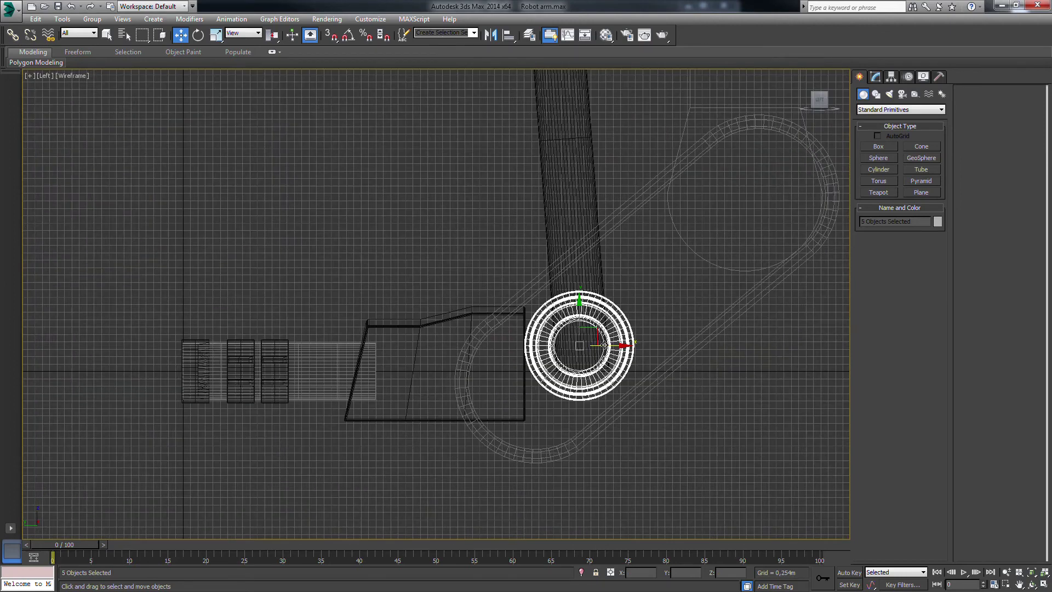
# - Connect new edges across bracket Box001 and pull a corner vertex up toward the joint ring
pyautogui.click(431, 323)
pyautogui.click(875, 76)
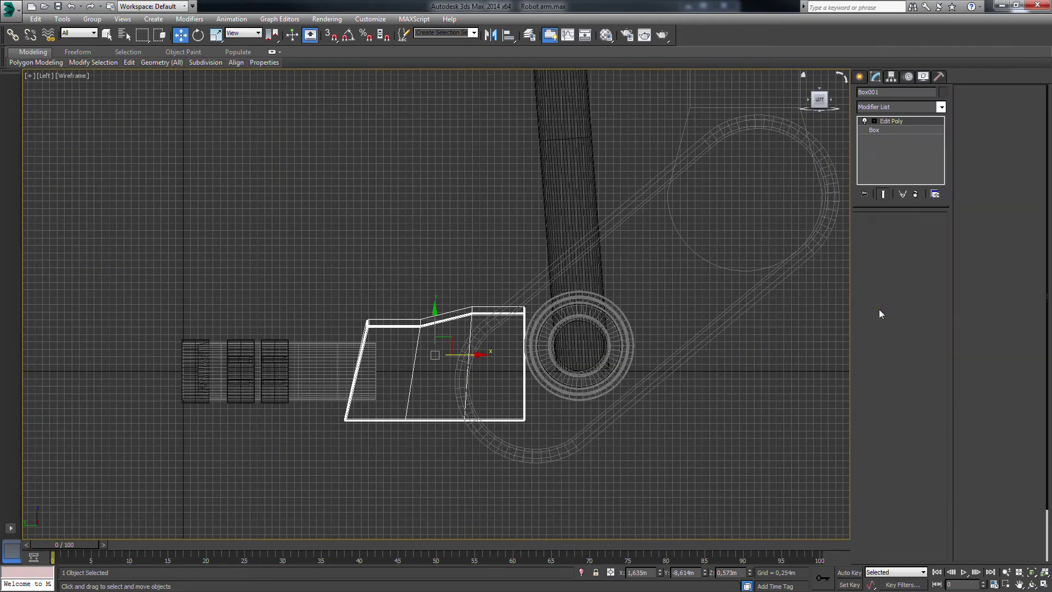
pyautogui.click(884, 303)
pyautogui.click(935, 520)
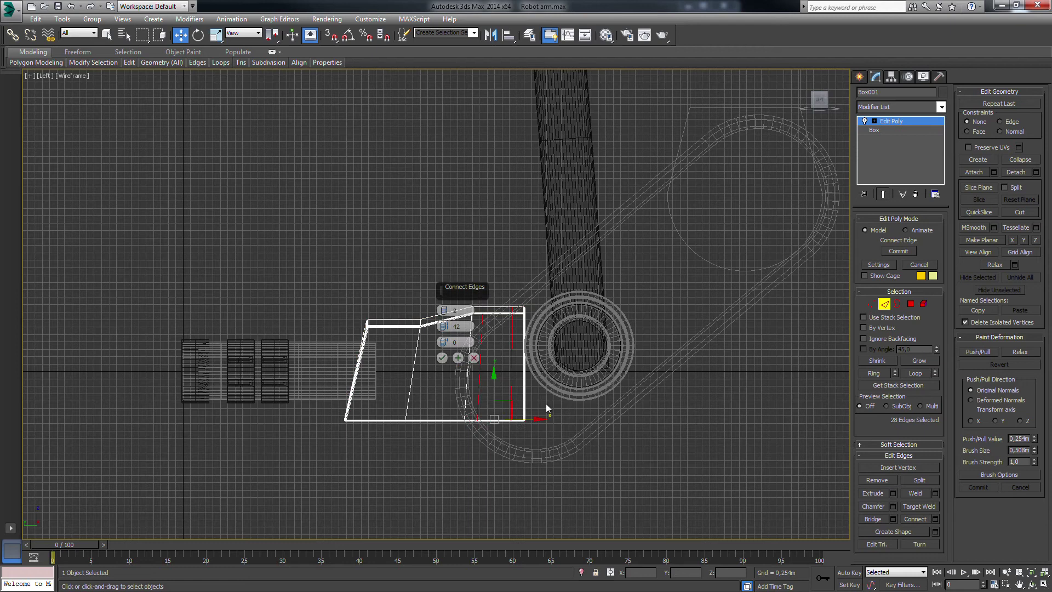
pyautogui.click(442, 357)
pyautogui.click(871, 304)
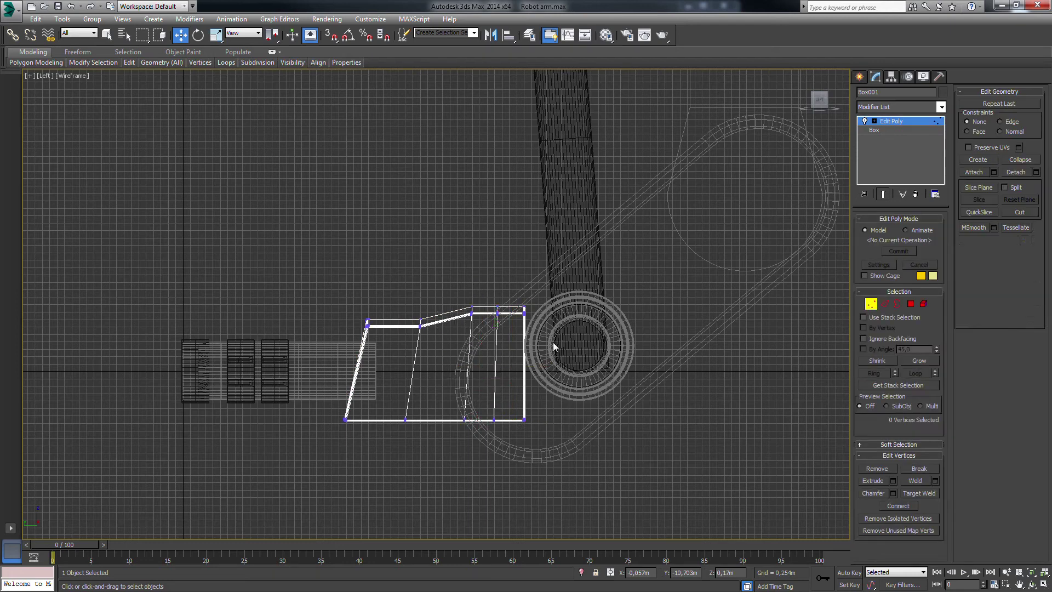
pyautogui.moveTo(549, 406); pyautogui.dragTo(582, 375)
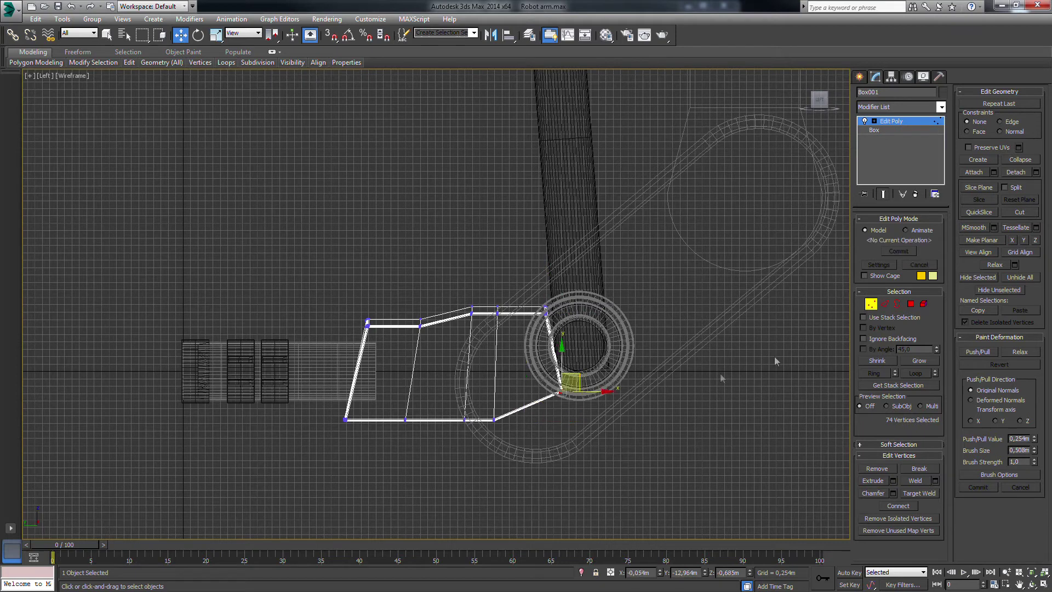
# - Add a second edge loop to the bracket and view it shaded in Perspective
pyautogui.click(884, 305)
pyautogui.keyDown('shift'); pyautogui.click(348, 377); pyautogui.keyUp('shift')
pyautogui.click(936, 521)
pyautogui.click(442, 358)
pyautogui.keyDown('ctrl'); pyautogui.click(871, 304); pyautogui.keyUp('ctrl')
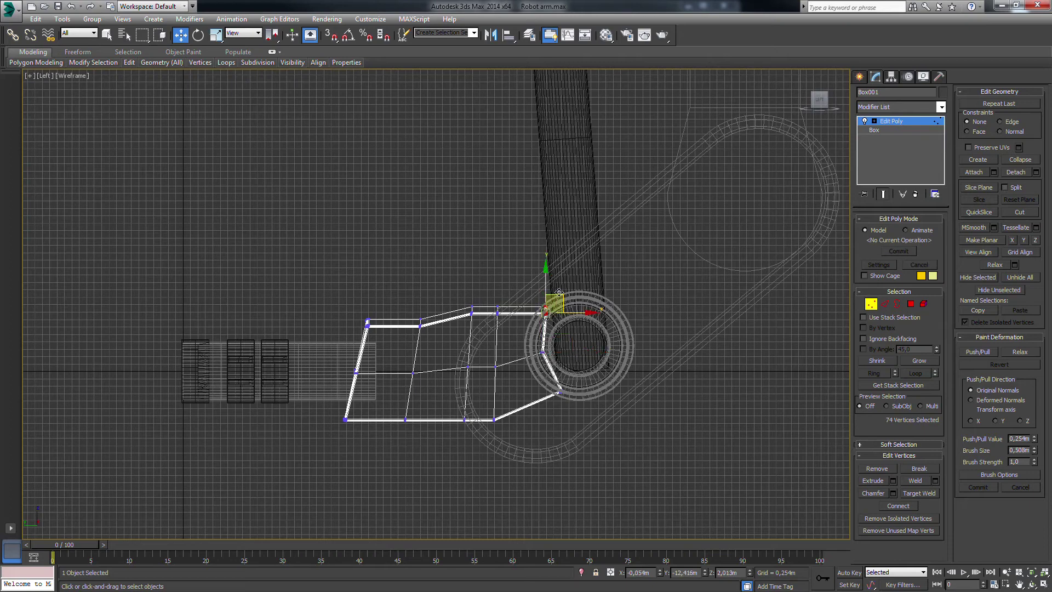
pyautogui.press('p')
pyautogui.moveTo(622, 334)
pyautogui.keyDown('alt'); pyautogui.mouseDown(button='middle')
pyautogui.moveTo(573, 380)
pyautogui.moveTo(690, 303)
pyautogui.moveTo(545, 379)
pyautogui.moveTo(570, 373)
pyautogui.mouseUp(button='middle'); pyautogui.keyUp('alt')
pyautogui.press('F3')
# - Scale up the elbow shaft cylinders so they span between the plates
pyautogui.click(860, 77)
pyautogui.click(333, 280)
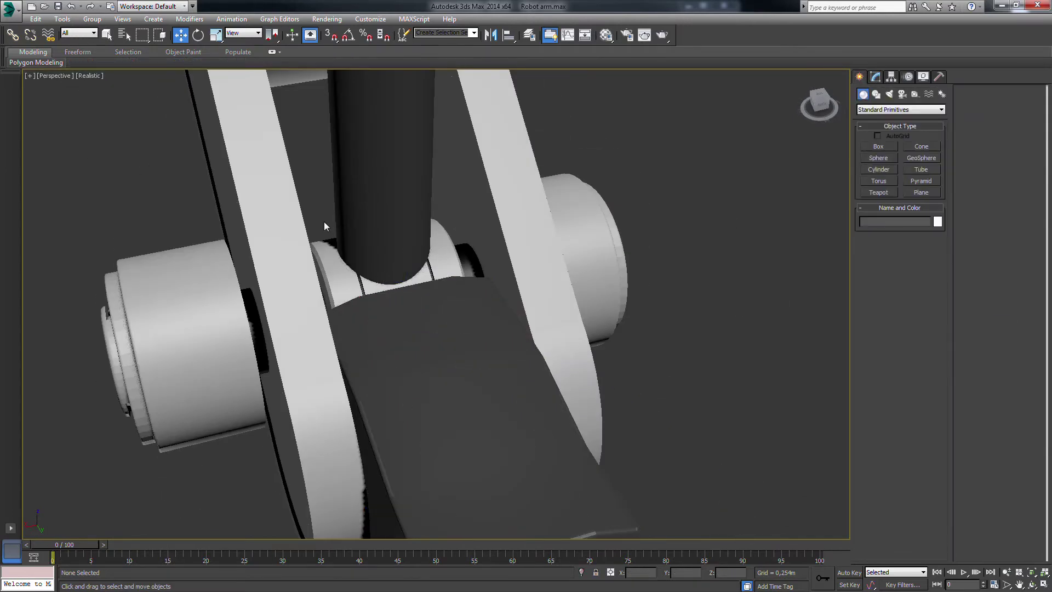
pyautogui.moveTo(392, 286); pyautogui.dragTo(391, 286)
pyautogui.keyDown('ctrl'); pyautogui.moveTo(716, 399); pyautogui.dragTo(247, 469); pyautogui.keyUp('ctrl')
pyautogui.keyDown('ctrl'); pyautogui.moveTo(622, 99); pyautogui.dragTo(282, 122); pyautogui.keyUp('ctrl')
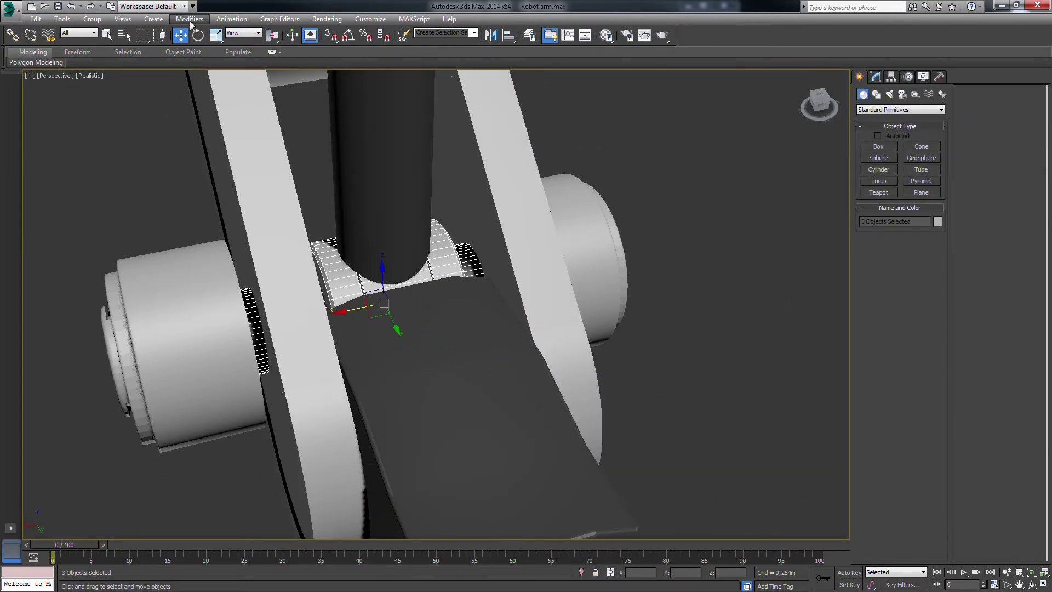
pyautogui.press('r')
pyautogui.press('F12')
pyautogui.moveTo(360, 243); pyautogui.dragTo(422, 319)
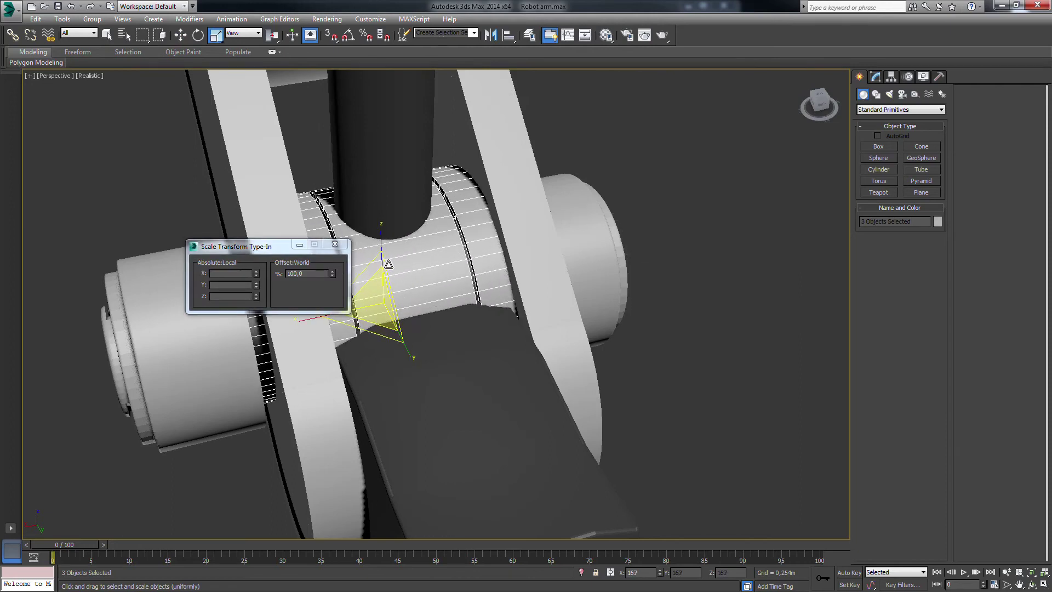
pyautogui.scroll(-5, 422, 319)
pyautogui.keyDown('alt'); pyautogui.moveTo(421, 320); pyautogui.dragTo(531, 310, button='middle'); pyautogui.keyUp('alt')
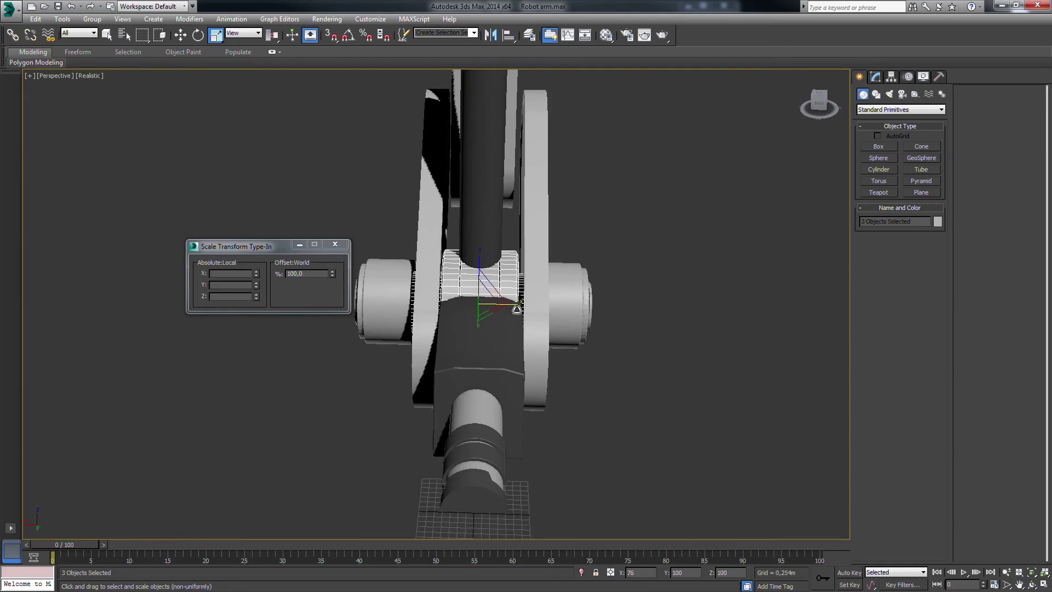
pyautogui.scroll(3, 516, 312)
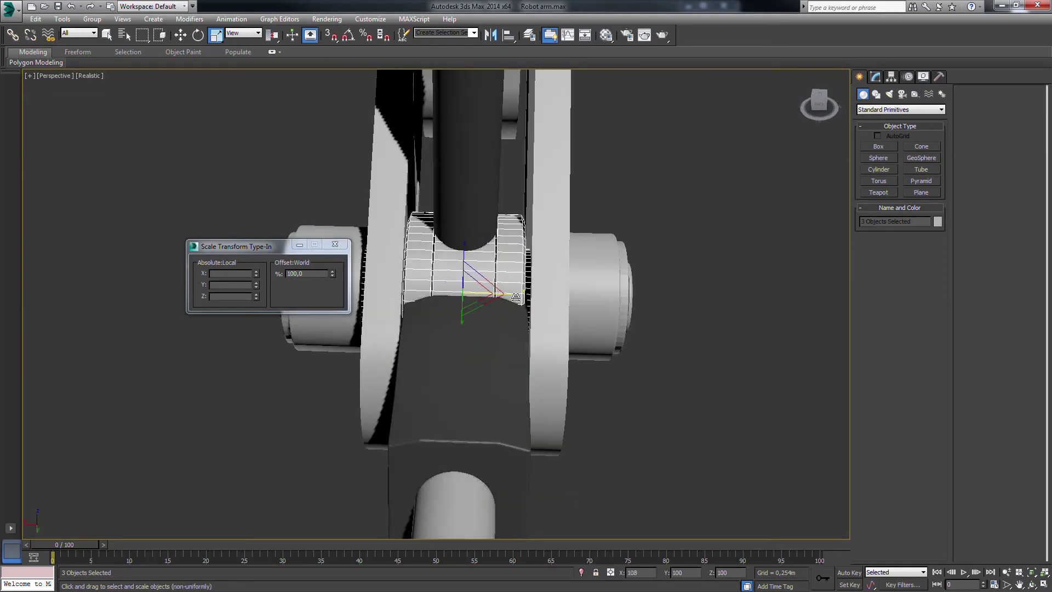
# - Select the Cylinder013 bushing and bring up its Object Color choices
pyautogui.press('w')
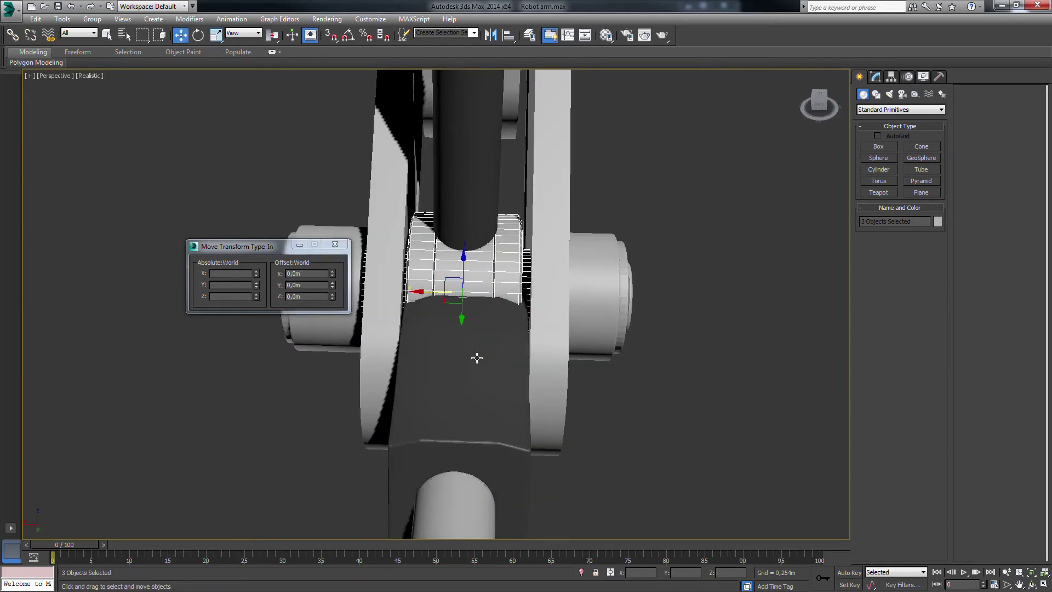
pyautogui.scroll(-3, 476, 356)
pyautogui.moveTo(544, 493); pyautogui.dragTo(435, 317)
pyautogui.scroll(2, 460, 277)
pyautogui.scroll(2, 460, 274)
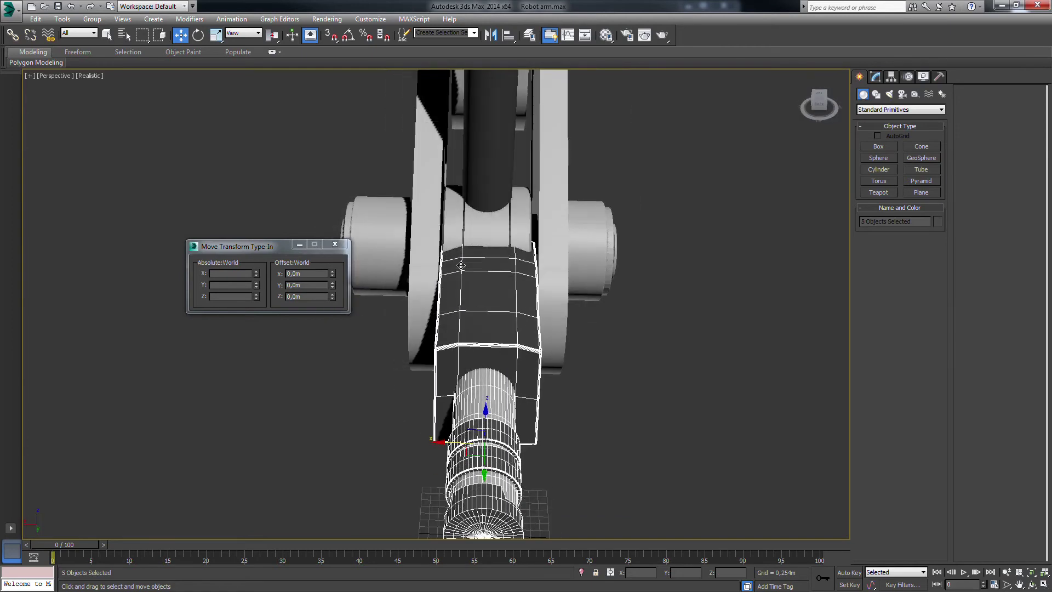
pyautogui.moveTo(441, 438)
pyautogui.keyDown('alt'); pyautogui.mouseDown(button='middle')
pyautogui.moveTo(546, 303)
pyautogui.moveTo(564, 376)
pyautogui.moveTo(728, 493)
pyautogui.moveTo(669, 462)
pyautogui.moveTo(921, 245)
pyautogui.mouseUp(button='middle'); pyautogui.keyUp('alt')
pyautogui.hotkey('ctrl', 'd')
pyautogui.click(633, 456)
pyautogui.scroll(3, 633, 456)
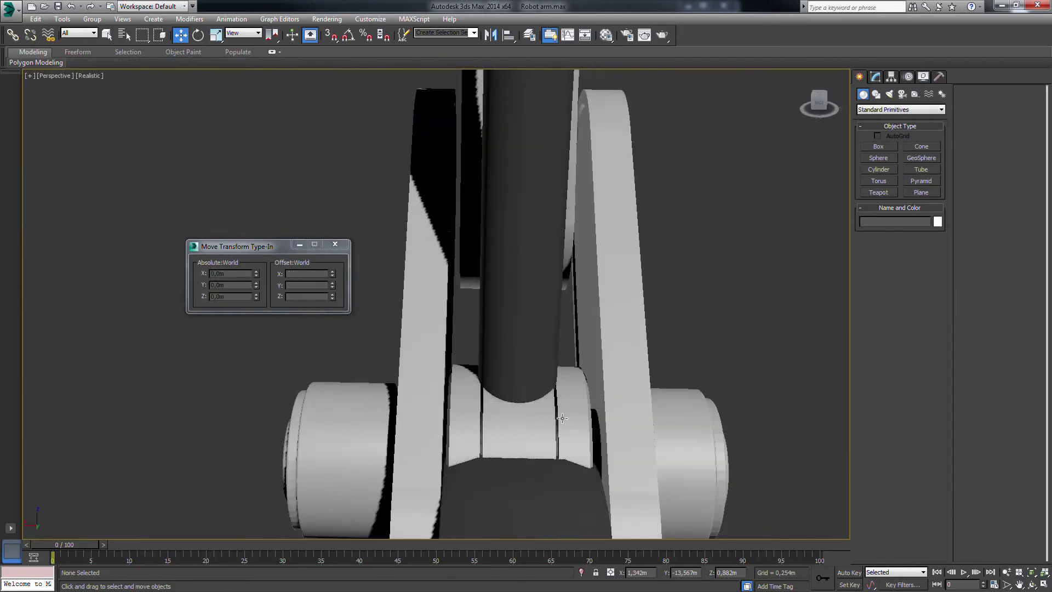
pyautogui.click(937, 221)
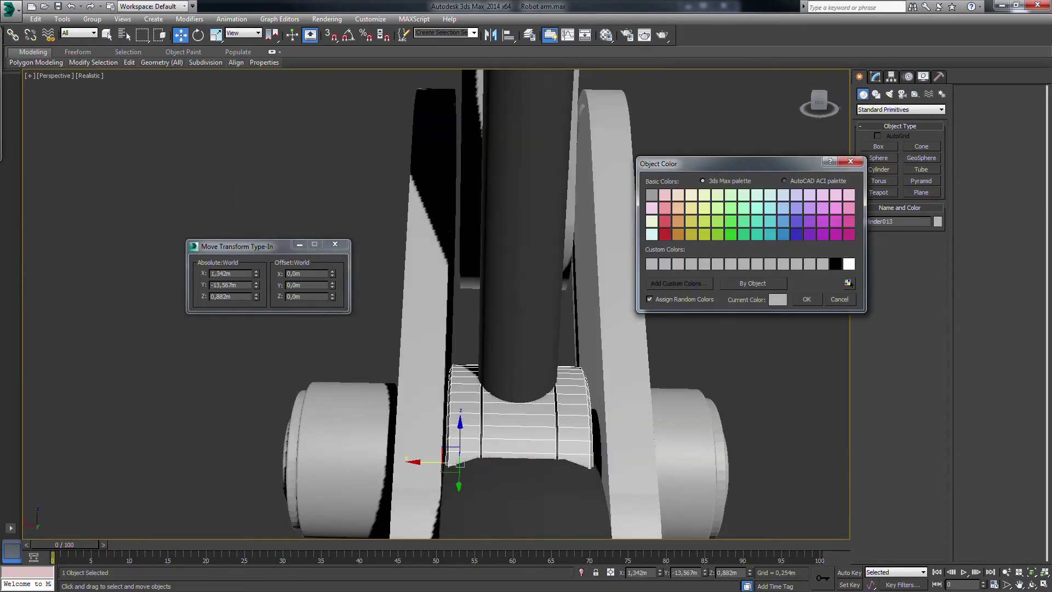
# - Make the Cylinder013 bushing black
pyautogui.click(835, 264)
pyautogui.click(807, 300)
pyautogui.click(769, 338)
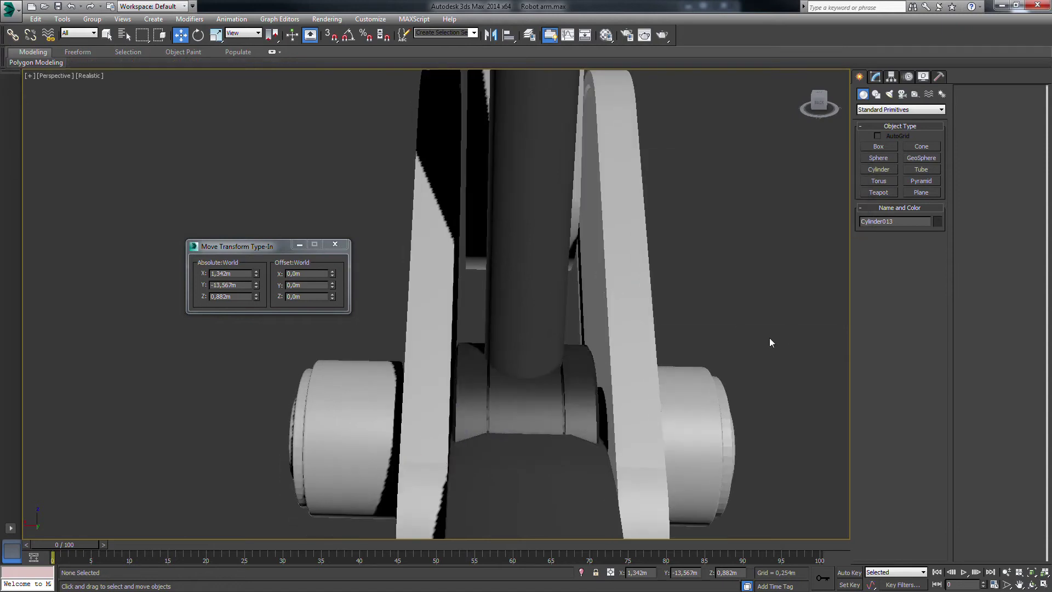
pyautogui.scroll(-5, 591, 348)
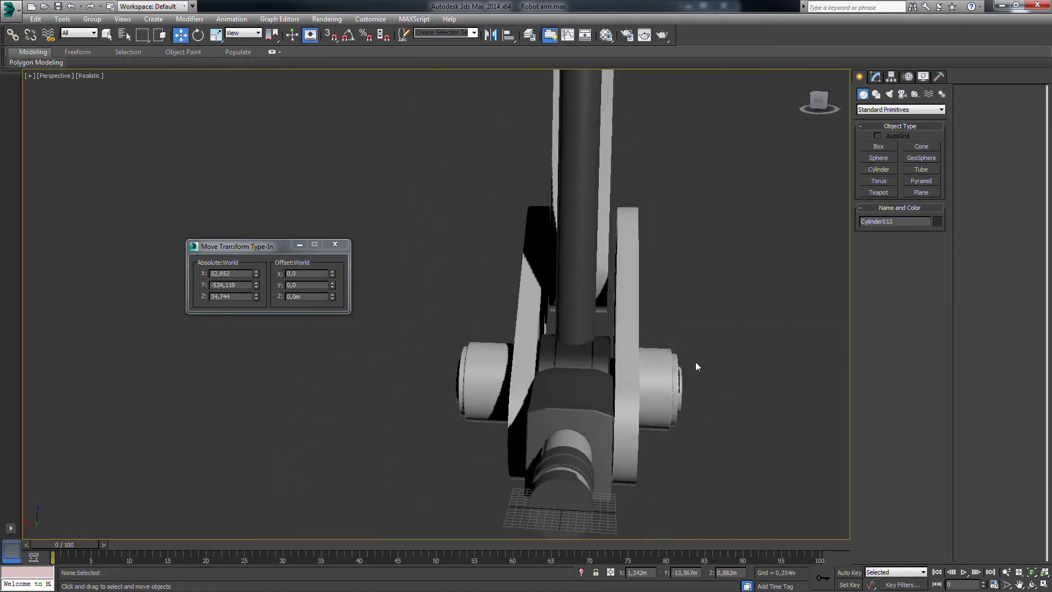
# - Scale the two central joint parts to 116% along X
pyautogui.moveTo(695, 364); pyautogui.dragTo(547, 340)
pyautogui.moveTo(528, 411); pyautogui.dragTo(425, 310)
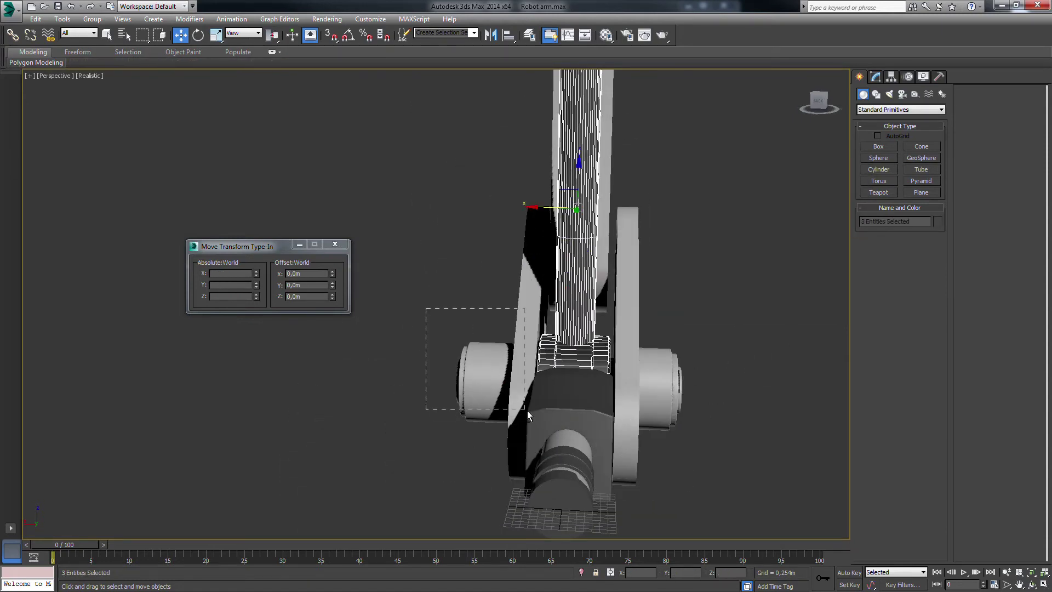
pyautogui.press('r')
pyautogui.scroll(4, 572, 383)
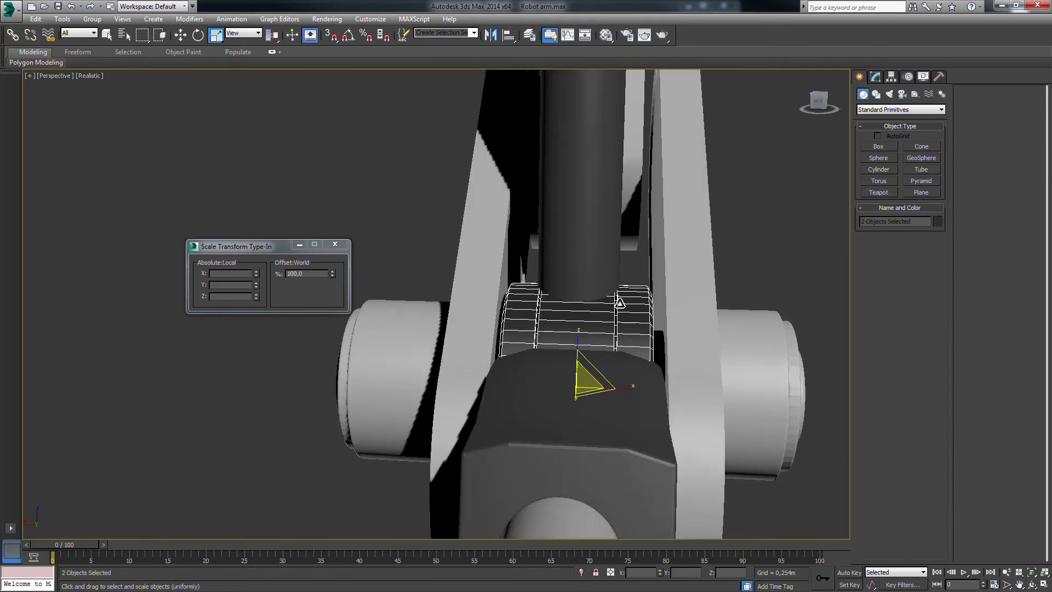
pyautogui.moveTo(629, 389); pyautogui.dragTo(635, 391)
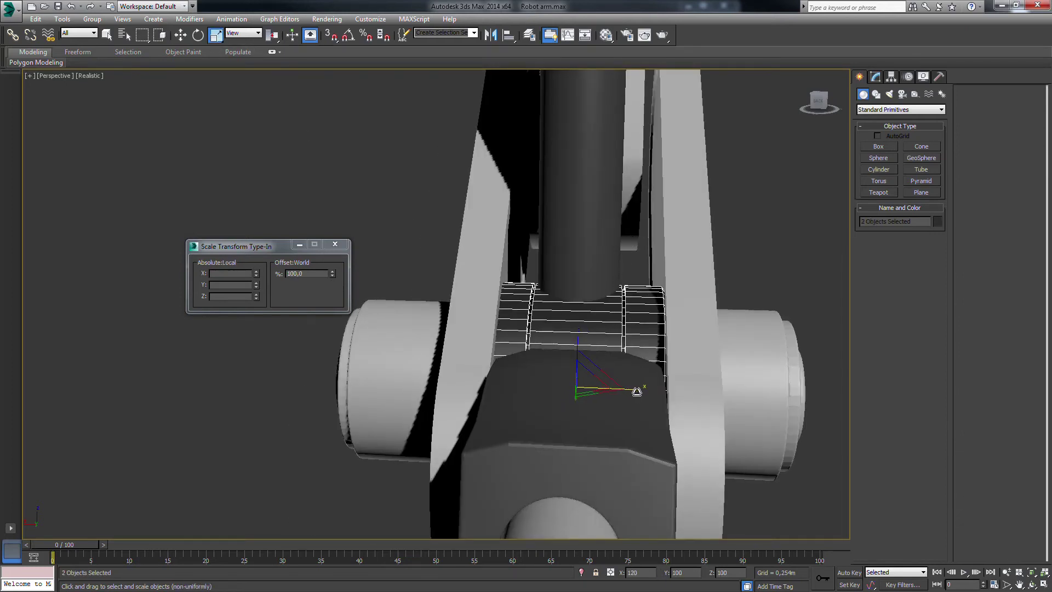
# - Orbit around the elbow and select the cylinder inside the joint
pyautogui.click(780, 291)
pyautogui.moveTo(780, 292)
pyautogui.keyDown('alt'); pyautogui.mouseDown(button='middle')
pyautogui.moveTo(569, 416)
pyautogui.moveTo(592, 340)
pyautogui.mouseUp(button='middle'); pyautogui.keyUp('alt')
pyautogui.scroll(-5, 569, 415)
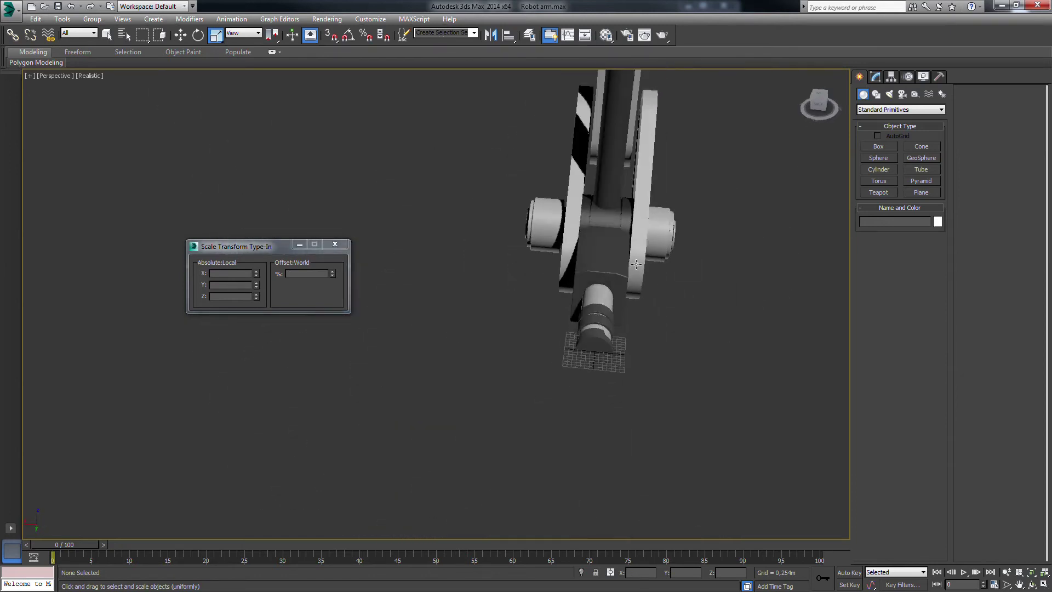
pyautogui.click(586, 284)
pyautogui.moveTo(587, 285)
pyautogui.keyDown('alt'); pyautogui.mouseDown(button='middle')
pyautogui.moveTo(685, 270)
pyautogui.moveTo(609, 185)
pyautogui.moveTo(591, 210)
pyautogui.mouseUp(button='middle'); pyautogui.keyUp('alt')
pyautogui.click(609, 185)
# - Shorten the joint cylinder and narrow the two lower elbow collars to 88% on X
pyautogui.moveTo(548, 224); pyautogui.dragTo(544, 223)
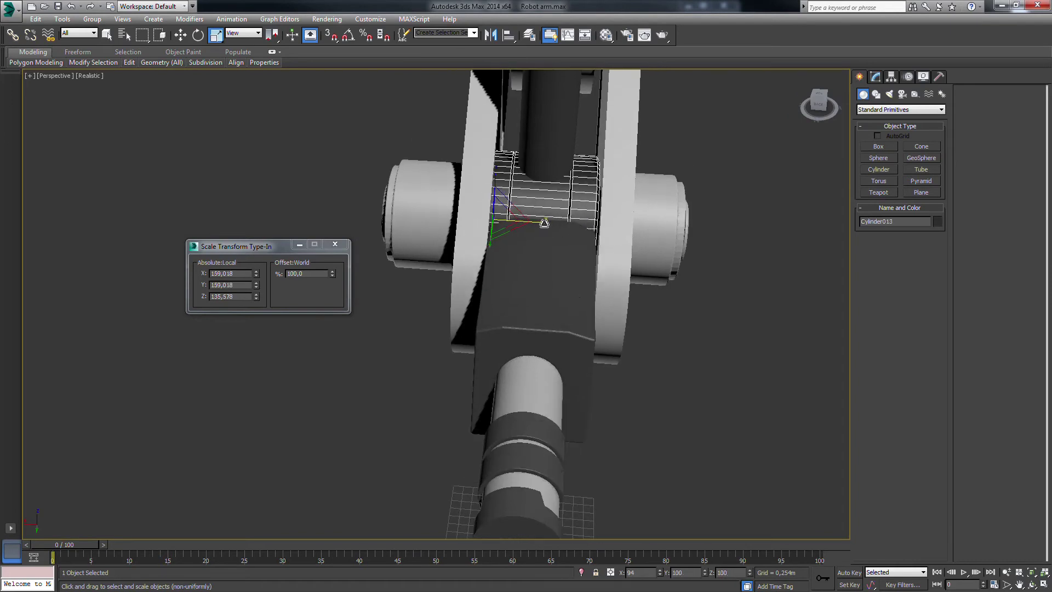
pyautogui.press('w')
pyautogui.click(537, 284)
pyautogui.click(715, 257)
pyautogui.moveTo(729, 223); pyautogui.dragTo(384, 194)
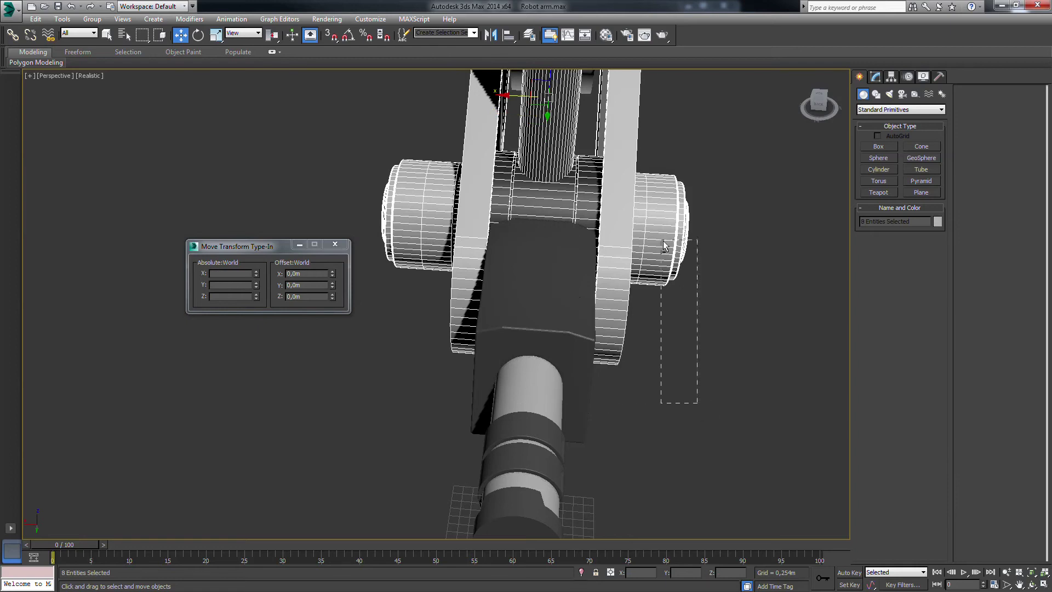
pyautogui.moveTo(612, 283); pyautogui.dragTo(469, 277)
pyautogui.moveTo(556, 250)
pyautogui.keyDown('alt'); pyautogui.mouseDown(button='middle')
pyautogui.moveTo(660, 251)
pyautogui.moveTo(581, 229)
pyautogui.moveTo(476, 329)
pyautogui.mouseUp(button='middle'); pyautogui.keyUp('alt')
pyautogui.press('r')
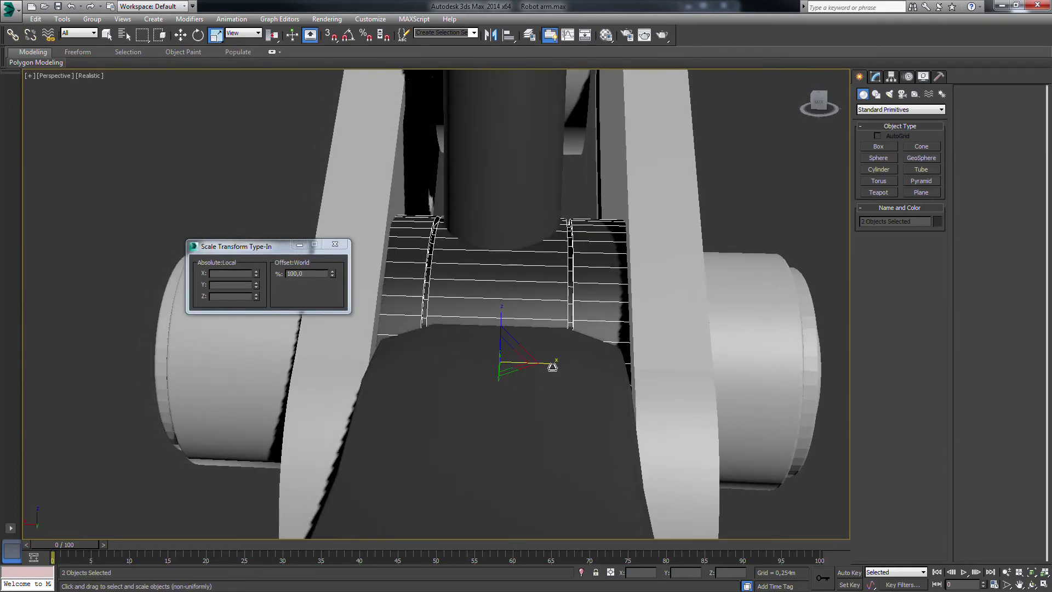
pyautogui.moveTo(553, 366); pyautogui.dragTo(546, 366)
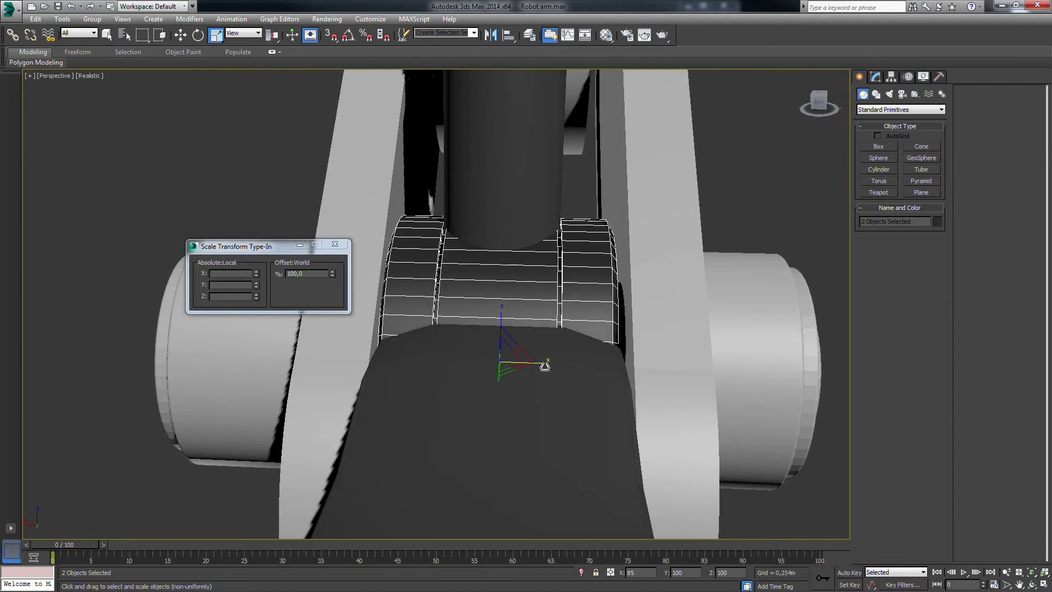
pyautogui.moveTo(485, 364); pyautogui.dragTo(467, 361)
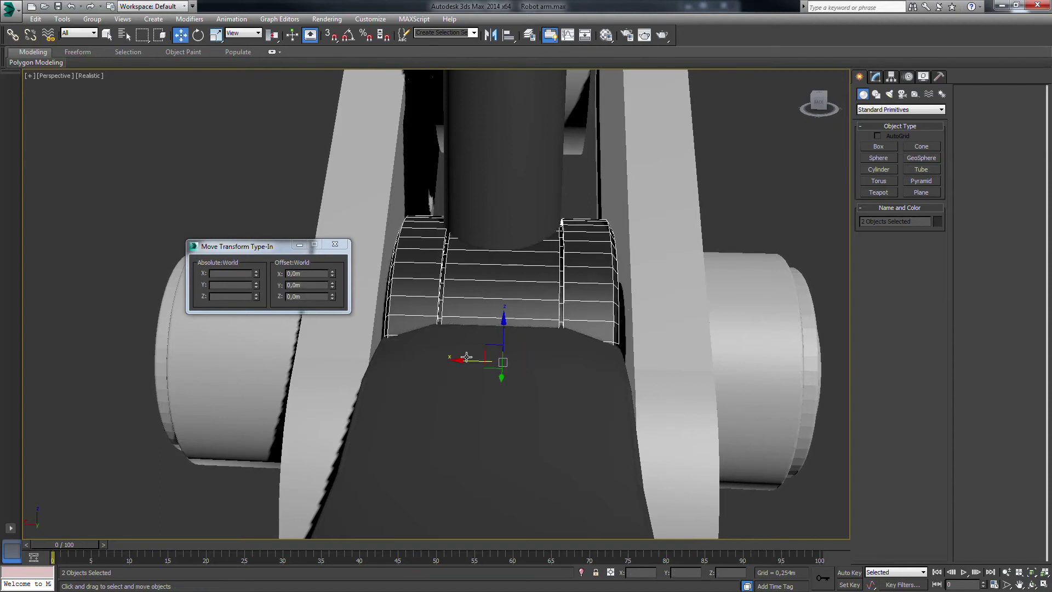
# - Inside Group001, reduce Cylinder005's radius from 0.902m to 0.73m, then close the group
pyautogui.click(504, 165)
pyautogui.click(92, 18)
pyautogui.click(92, 63)
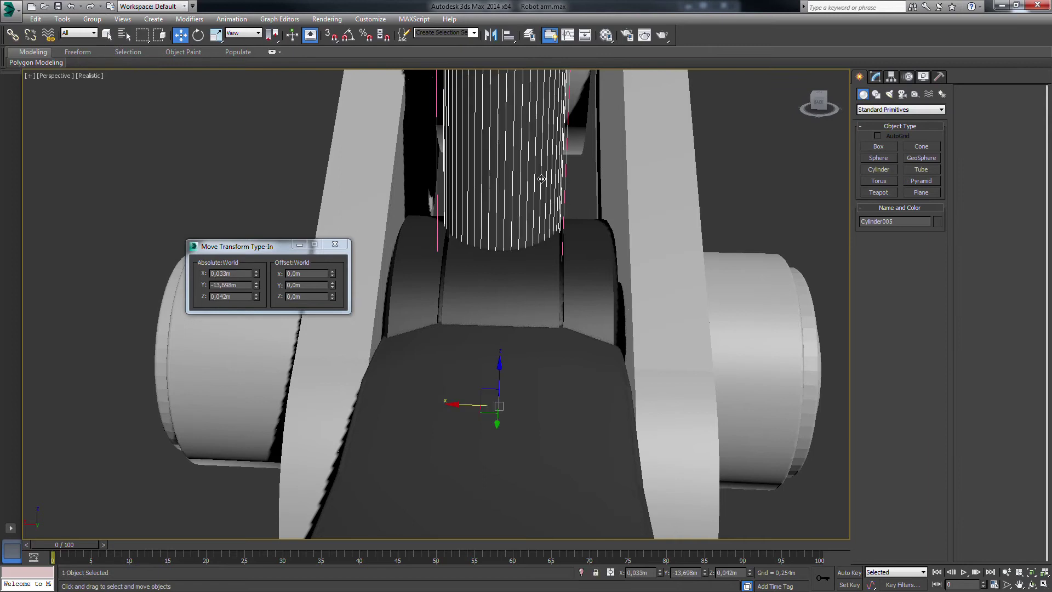
pyautogui.click(875, 76)
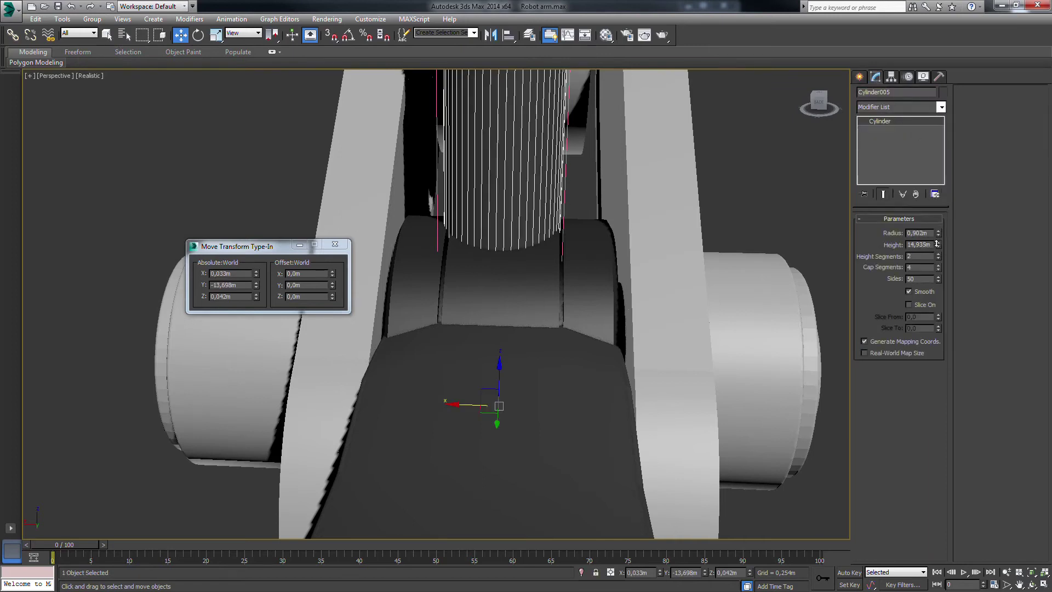
pyautogui.moveTo(938, 235); pyautogui.dragTo(930, 243)
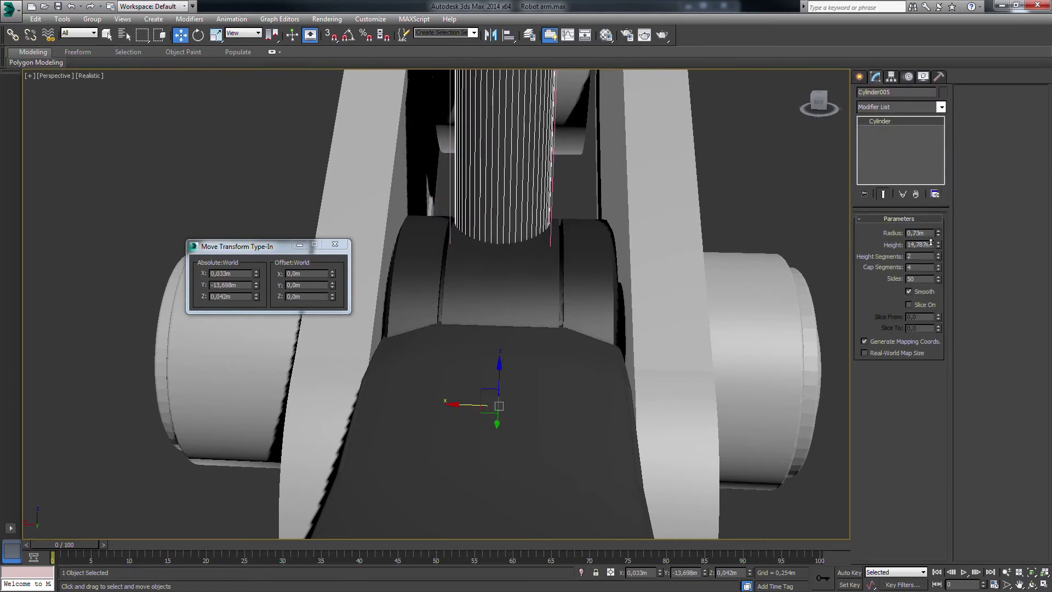
pyautogui.click(859, 77)
pyautogui.click(93, 19)
pyautogui.click(104, 76)
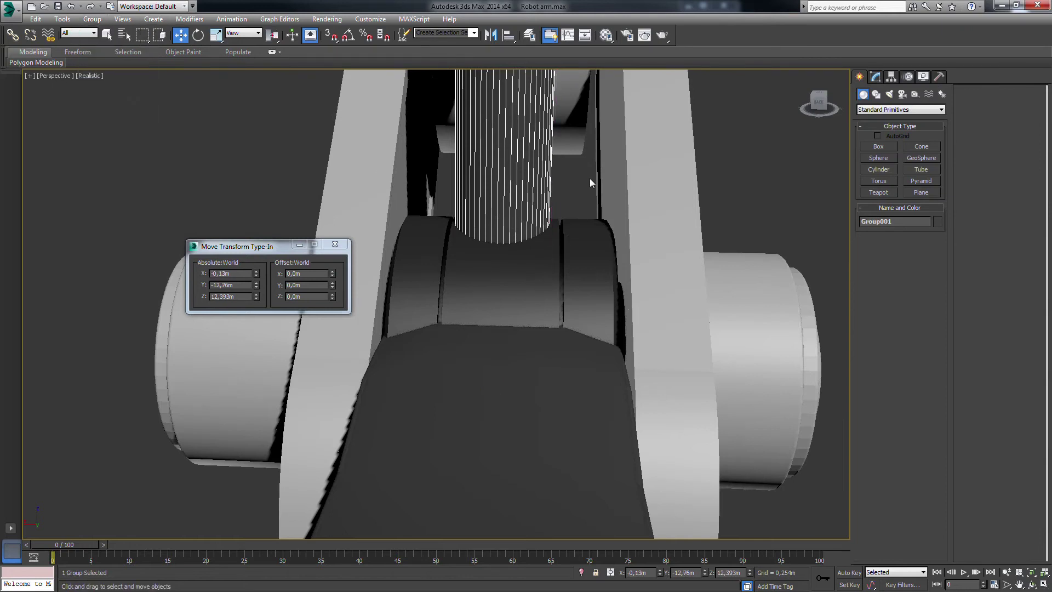
pyautogui.keyDown('alt'); pyautogui.moveTo(590, 179); pyautogui.dragTo(573, 245, button='middle'); pyautogui.keyUp('alt')
pyautogui.scroll(-5, 573, 245)
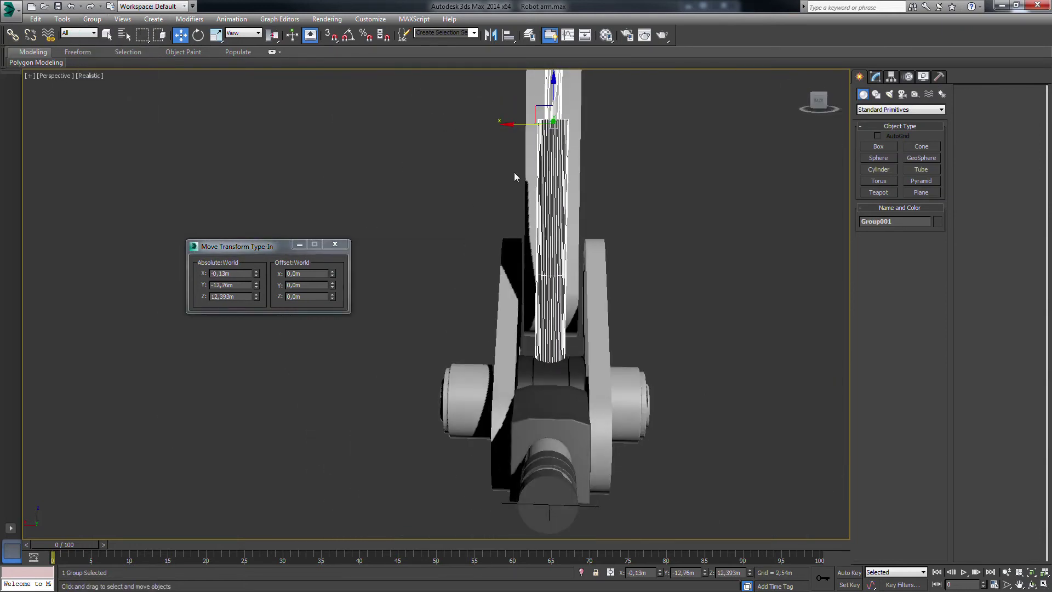
pyautogui.click(509, 129)
pyautogui.moveTo(552, 370)
pyautogui.keyDown('alt'); pyautogui.mouseDown(button='middle')
pyautogui.moveTo(541, 358)
pyautogui.moveTo(551, 370)
pyautogui.mouseUp(button='middle'); pyautogui.keyUp('alt')
pyautogui.press('f')
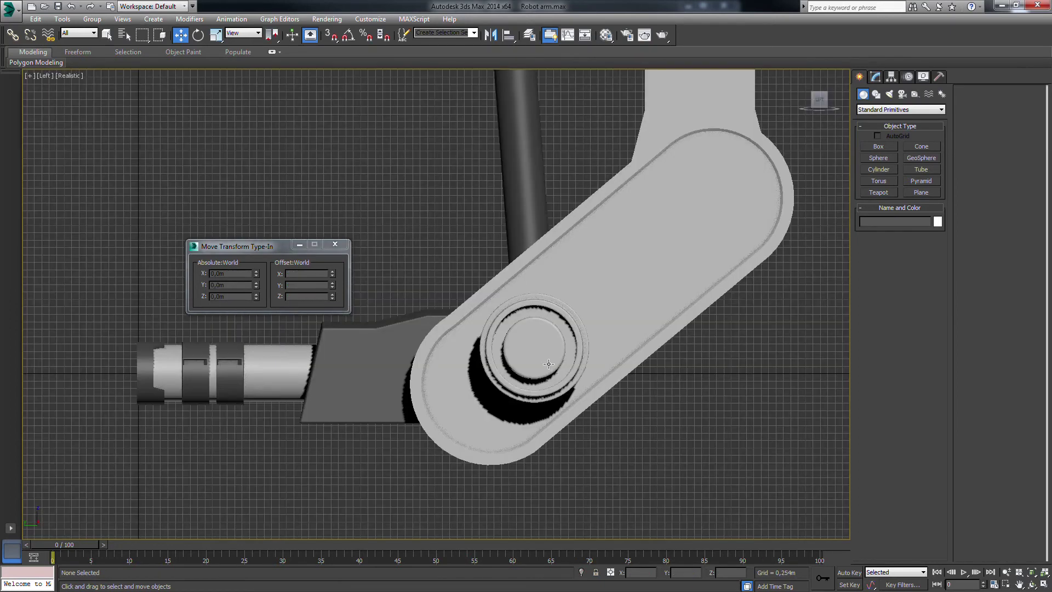
# - In Front view, move the lower elbow hub and collar parts slightly right along X
pyautogui.moveTo(523, 88); pyautogui.dragTo(384, 282)
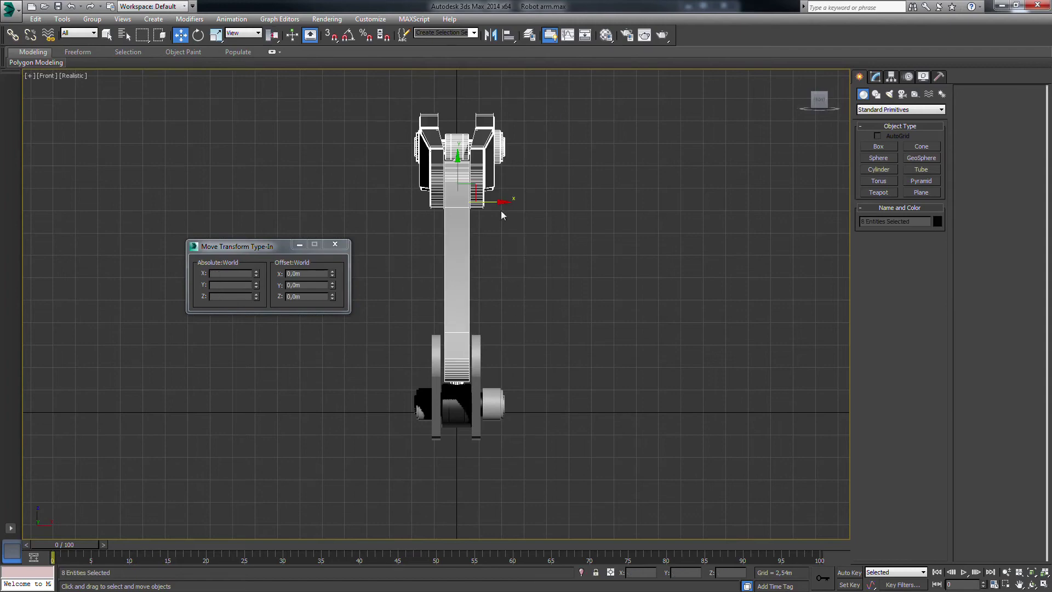
pyautogui.scroll(6, 526, 262)
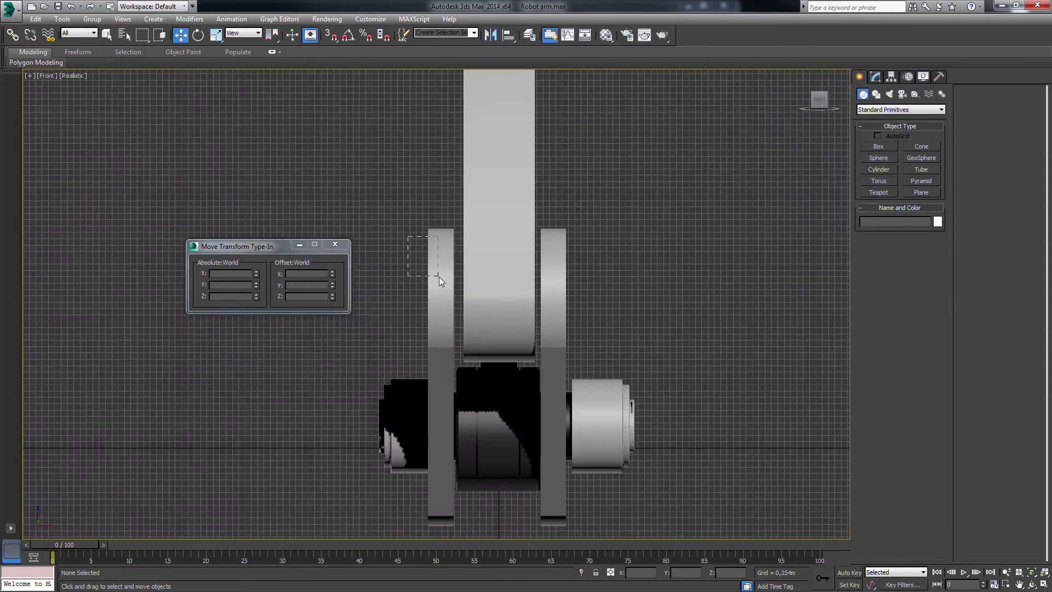
pyautogui.moveTo(481, 393); pyautogui.dragTo(482, 402, button='middle')
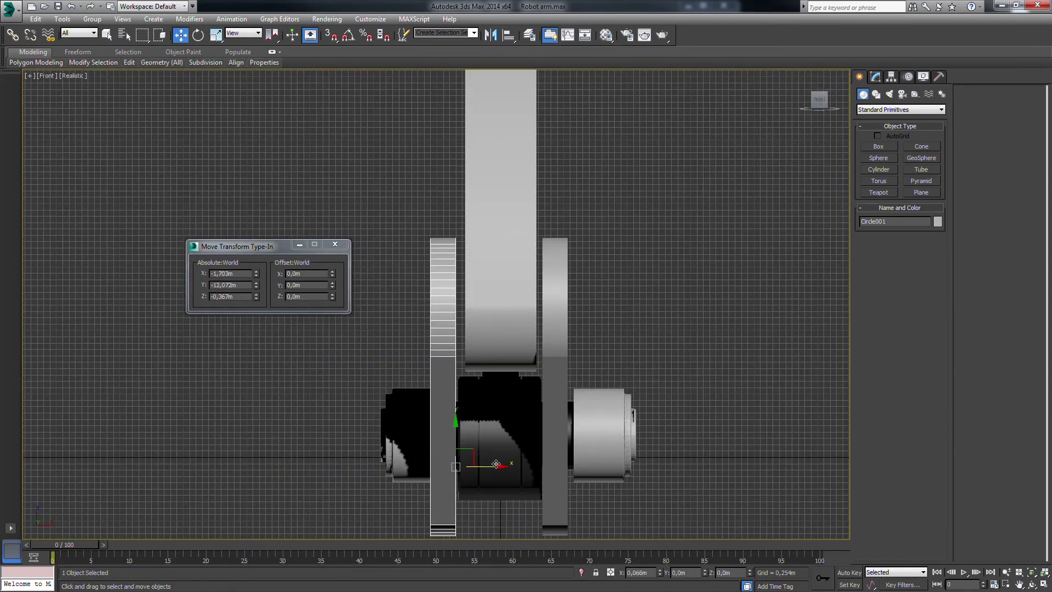
pyautogui.moveTo(268, 449); pyautogui.dragTo(269, 446)
pyautogui.moveTo(717, 104); pyautogui.dragTo(385, 127)
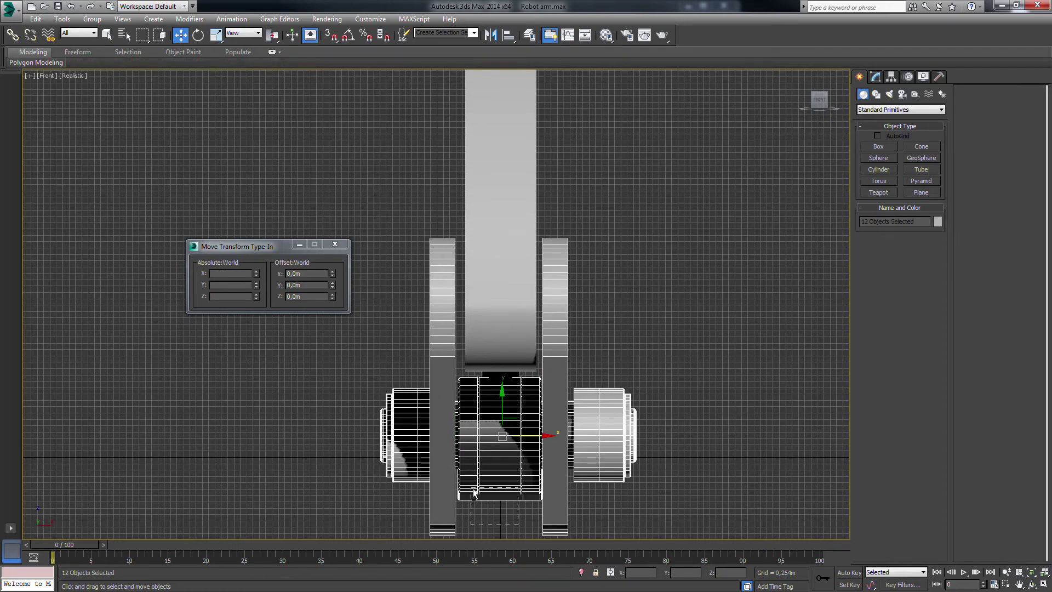
pyautogui.moveTo(543, 438); pyautogui.dragTo(549, 458)
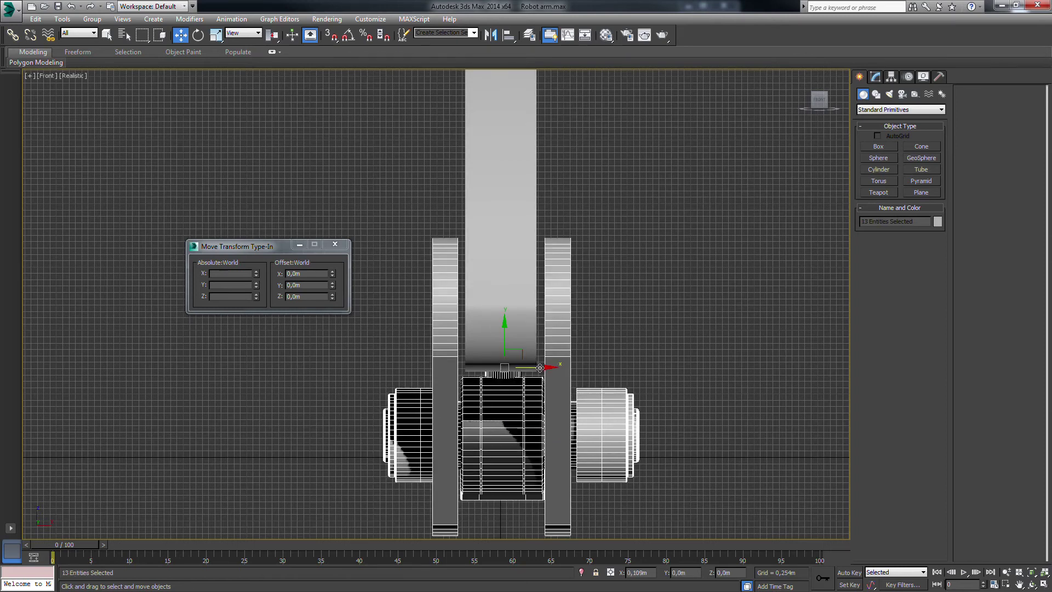
pyautogui.click(617, 354)
pyautogui.moveTo(617, 353)
pyautogui.mouseDown(button='middle')
pyautogui.moveTo(590, 278)
pyautogui.moveTo(616, 344)
pyautogui.mouseUp(button='middle')
pyautogui.press('p')
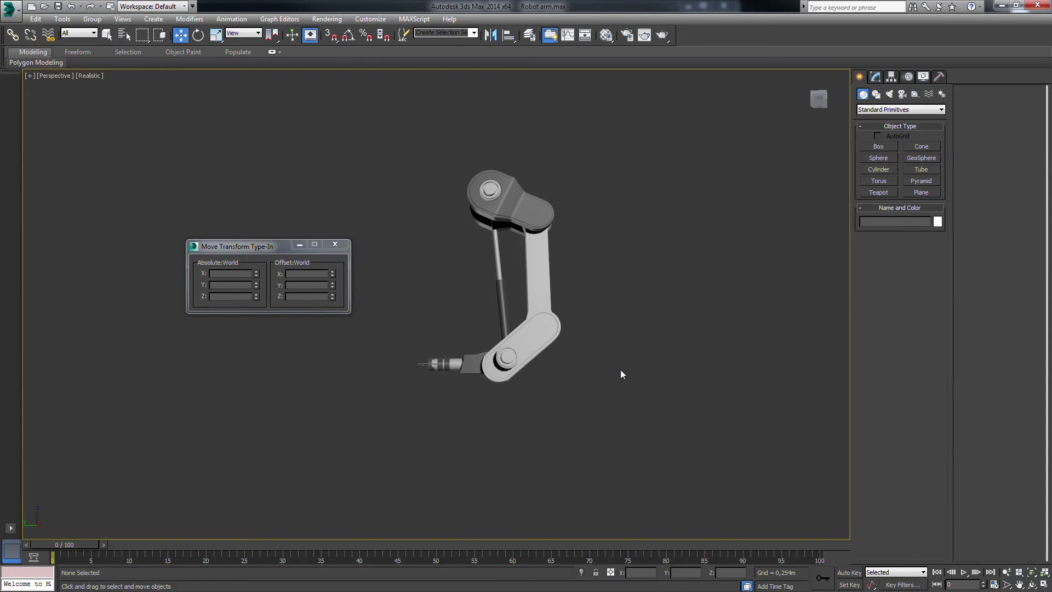
# - Slide the first lower-elbow end-cap cylinder inward along X against its side plate
pyautogui.moveTo(620, 369)
pyautogui.keyDown('alt'); pyautogui.mouseDown(button='middle')
pyautogui.moveTo(620, 290)
pyautogui.moveTo(396, 193)
pyautogui.moveTo(505, 218)
pyautogui.moveTo(579, 253)
pyautogui.moveTo(600, 324)
pyautogui.moveTo(630, 272)
pyautogui.moveTo(635, 303)
pyautogui.moveTo(521, 300)
pyautogui.moveTo(553, 285)
pyautogui.moveTo(602, 333)
pyautogui.moveTo(567, 344)
pyautogui.moveTo(485, 331)
pyautogui.moveTo(574, 363)
pyautogui.moveTo(381, 362)
pyautogui.moveTo(596, 372)
pyautogui.moveTo(515, 355)
pyautogui.mouseUp(button='middle'); pyautogui.keyUp('alt')
pyautogui.click(396, 193)
pyautogui.scroll(-3, 600, 325)
pyautogui.scroll(-2, 581, 294)
pyautogui.scroll(5, 553, 285)
pyautogui.click(573, 363)
pyautogui.scroll(3, 597, 371)
pyautogui.moveTo(411, 323); pyautogui.dragTo(469, 328)
pyautogui.moveTo(468, 328)
pyautogui.keyDown('alt'); pyautogui.mouseDown(button='middle')
pyautogui.moveTo(565, 319)
pyautogui.moveTo(422, 346)
pyautogui.mouseUp(button='middle'); pyautogui.keyUp('alt')
pyautogui.moveTo(422, 345); pyautogui.dragTo(464, 333)
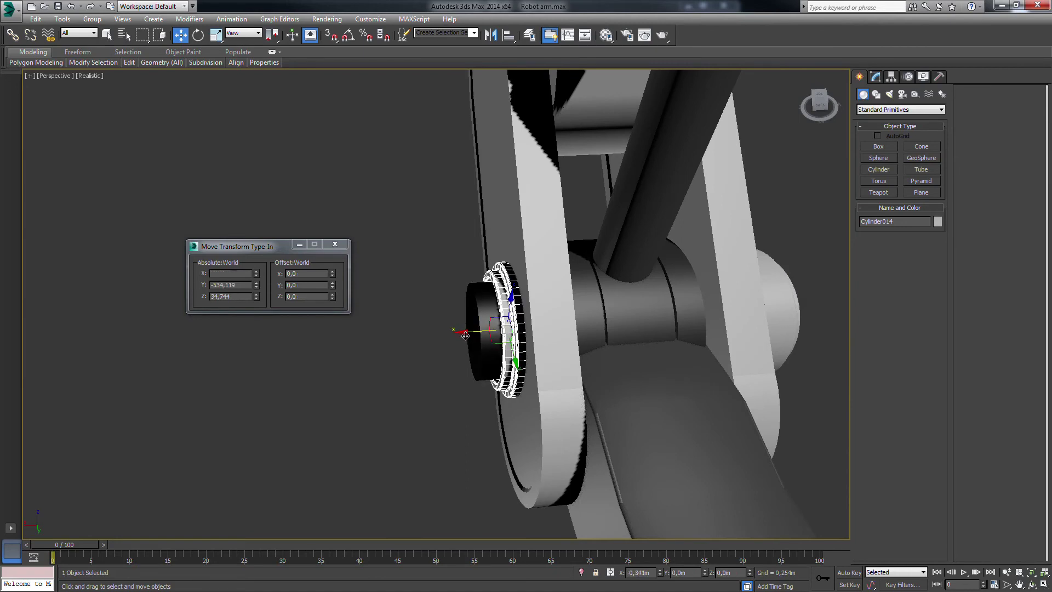
pyautogui.keyDown('alt'); pyautogui.moveTo(465, 335); pyautogui.dragTo(476, 307, button='middle'); pyautogui.keyUp('alt')
# - Slide Cylinder016 inward to X 2.238m and check alignment in Top view
pyautogui.click(477, 305)
pyautogui.moveTo(447, 325); pyautogui.dragTo(474, 318)
pyautogui.moveTo(497, 320)
pyautogui.keyDown('alt'); pyautogui.mouseDown(button='middle')
pyautogui.moveTo(700, 312)
pyautogui.moveTo(605, 335)
pyautogui.mouseUp(button='middle'); pyautogui.keyUp('alt')
pyautogui.click(737, 308)
pyautogui.hotkey('ctrl', 'z')
pyautogui.press('t')
pyautogui.hotkey('shift', 'z')
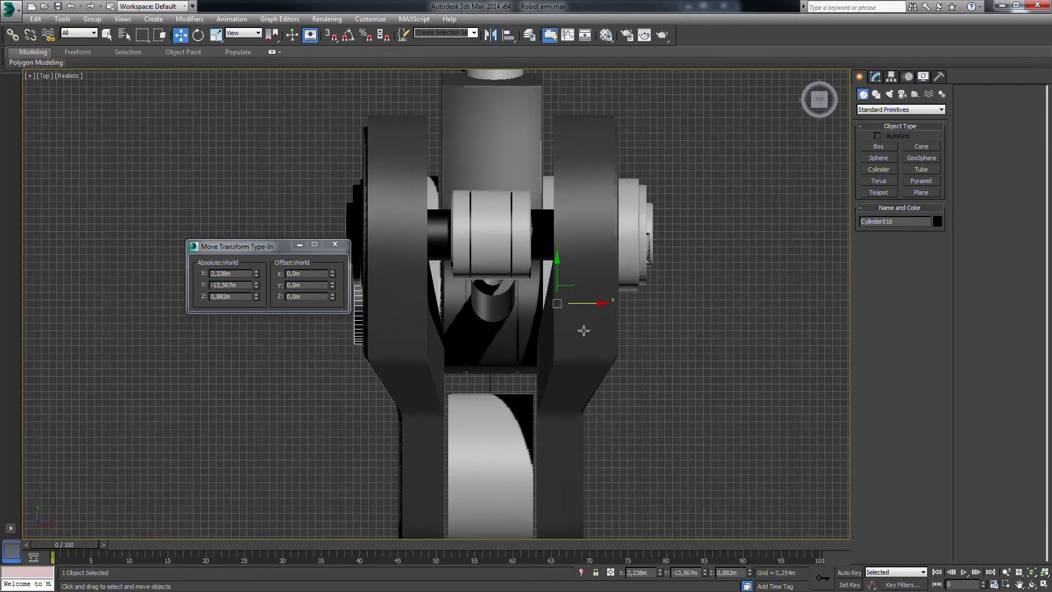
pyautogui.hotkey('shift', 'z')
pyautogui.hotkey('shift', 'z')
pyautogui.hotkey('shift', 'z')
pyautogui.hotkey('shift', 'z')
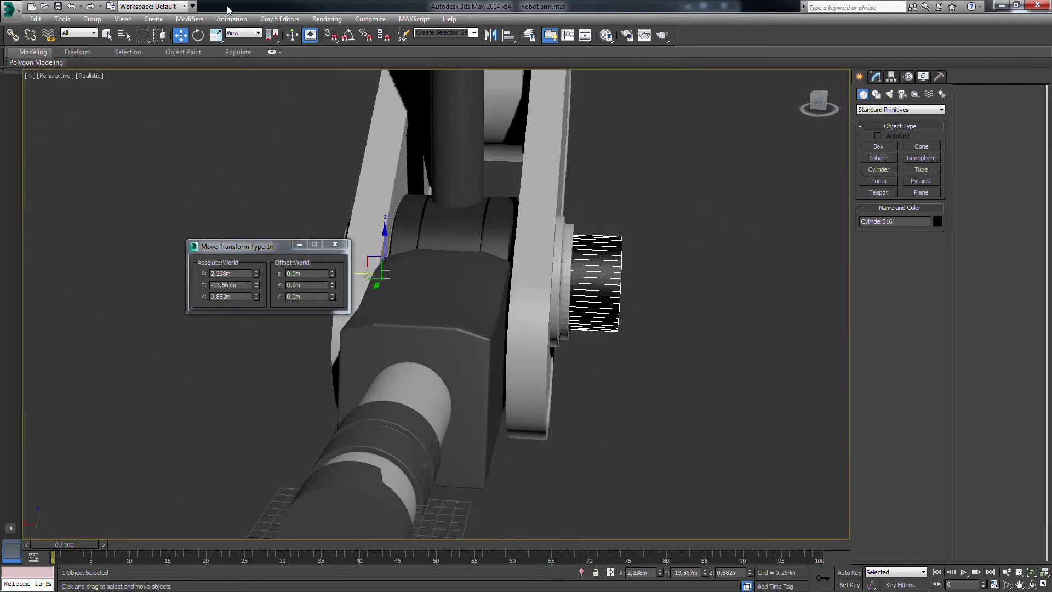
# - Scale the end-cap cylinder to about 91% along Z and reframe the arm
pyautogui.moveTo(435, 277)
pyautogui.keyDown('alt'); pyautogui.mouseDown(button='middle')
pyautogui.moveTo(544, 307)
pyautogui.moveTo(579, 353)
pyautogui.moveTo(624, 347)
pyautogui.moveTo(538, 415)
pyautogui.moveTo(698, 351)
pyautogui.moveTo(613, 381)
pyautogui.moveTo(606, 426)
pyautogui.moveTo(663, 415)
pyautogui.moveTo(672, 379)
pyautogui.moveTo(636, 344)
pyautogui.moveTo(597, 329)
pyautogui.moveTo(613, 277)
pyautogui.moveTo(577, 279)
pyautogui.moveTo(550, 364)
pyautogui.mouseUp(button='middle'); pyautogui.keyUp('alt')
pyautogui.hotkey('ctrl', 'd')
pyautogui.press('f')
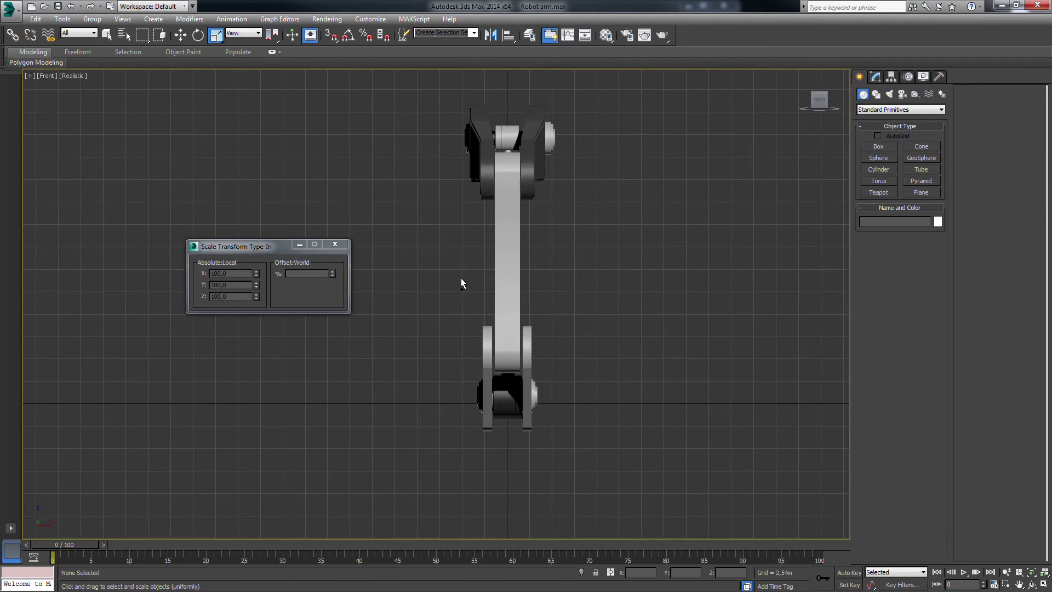
pyautogui.keyDown('alt'); pyautogui.moveTo(461, 278); pyautogui.dragTo(513, 350, button='middle'); pyautogui.keyUp('alt')
pyautogui.press('p')
# - Zoom in on the upper elbow joint in the Left view
pyautogui.moveTo(444, 336)
pyautogui.keyDown('alt'); pyautogui.mouseDown(button='middle')
pyautogui.moveTo(395, 328)
pyautogui.moveTo(301, 348)
pyautogui.moveTo(495, 340)
pyautogui.moveTo(460, 316)
pyautogui.moveTo(357, 296)
pyautogui.mouseUp(button='middle'); pyautogui.keyUp('alt')
pyautogui.scroll(3, 464, 291)
pyautogui.moveTo(464, 290)
pyautogui.keyDown('alt'); pyautogui.mouseDown(button='middle')
pyautogui.moveTo(568, 305)
pyautogui.moveTo(683, 242)
pyautogui.moveTo(608, 269)
pyautogui.mouseUp(button='middle'); pyautogui.keyUp('alt')
pyautogui.scroll(3, 568, 306)
pyautogui.press('l')
pyautogui.scroll(-5, 638, 399)
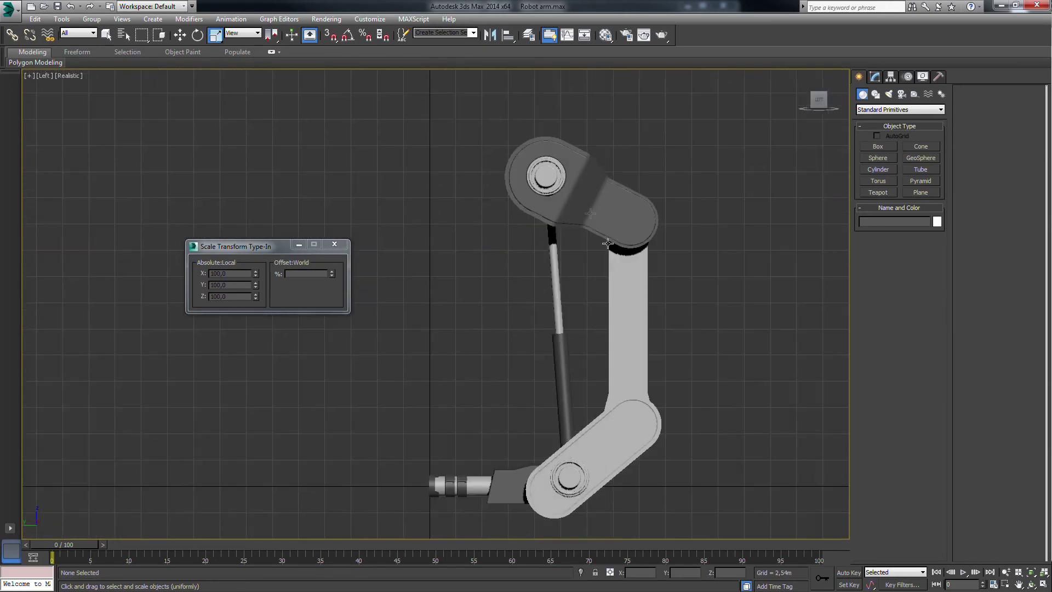
pyautogui.scroll(1, 641, 219)
pyautogui.scroll(5, 644, 181)
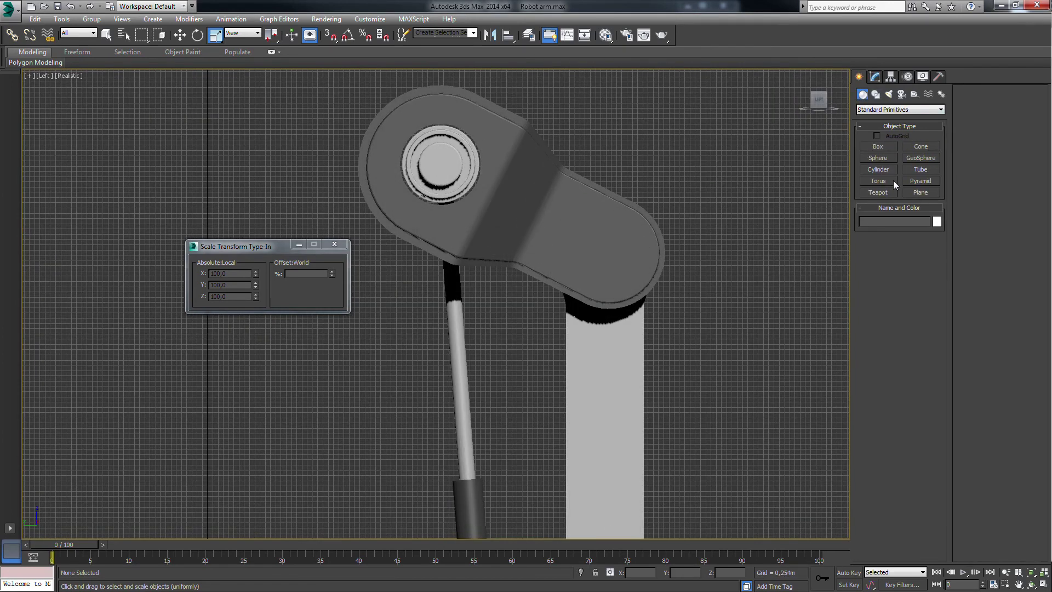
# - Draw a new cylinder in Left view centred on the upper elbow joint
pyautogui.click(879, 173)
pyautogui.press('F3')
pyautogui.scroll(3, 611, 250)
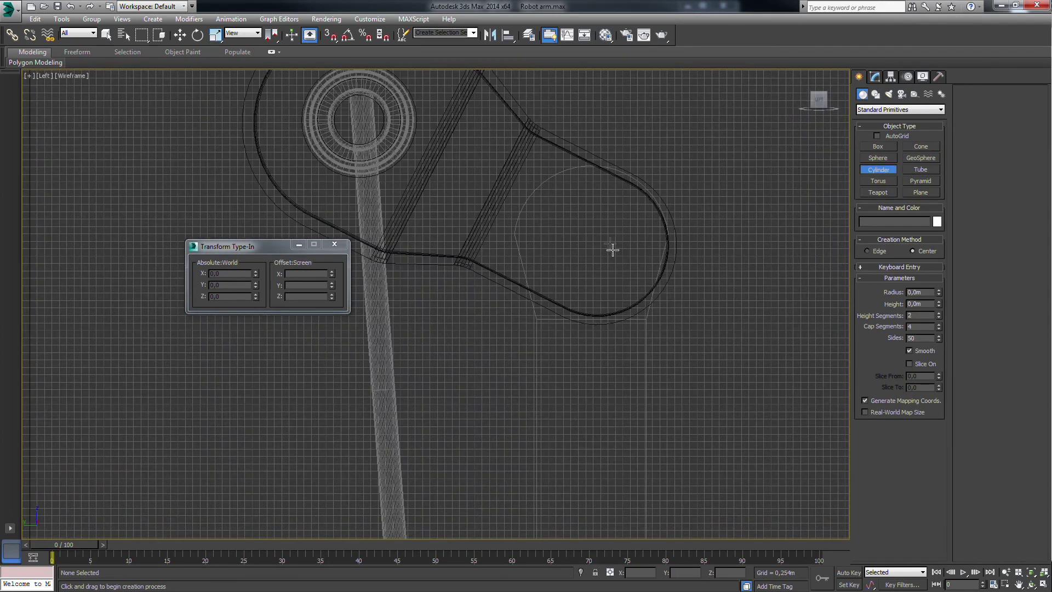
pyautogui.moveTo(608, 249); pyautogui.dragTo(645, 283)
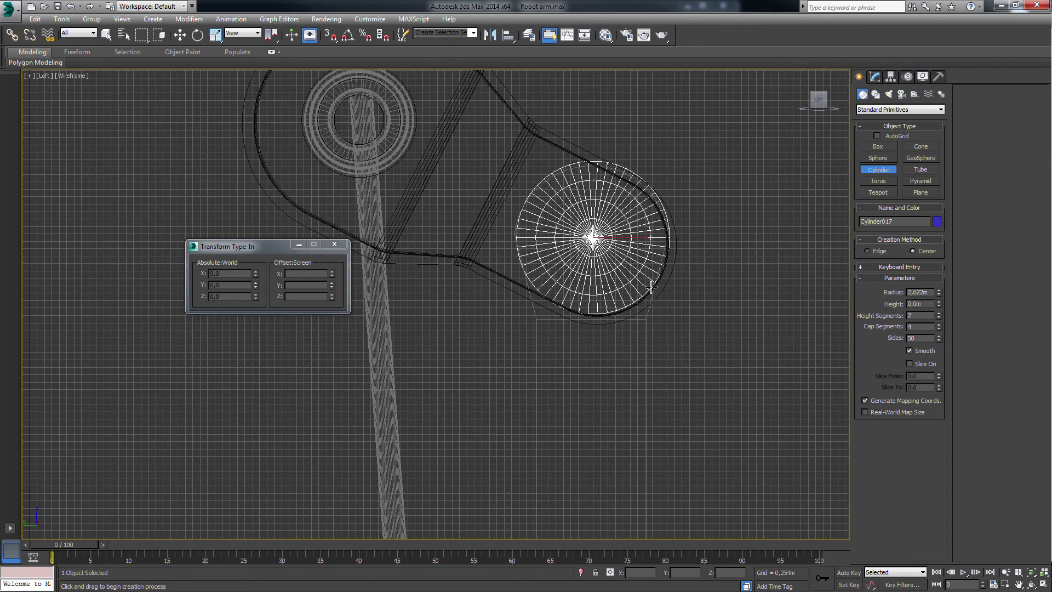
pyautogui.click(636, 260)
pyautogui.press('w')
pyautogui.moveTo(609, 227); pyautogui.dragTo(610, 233)
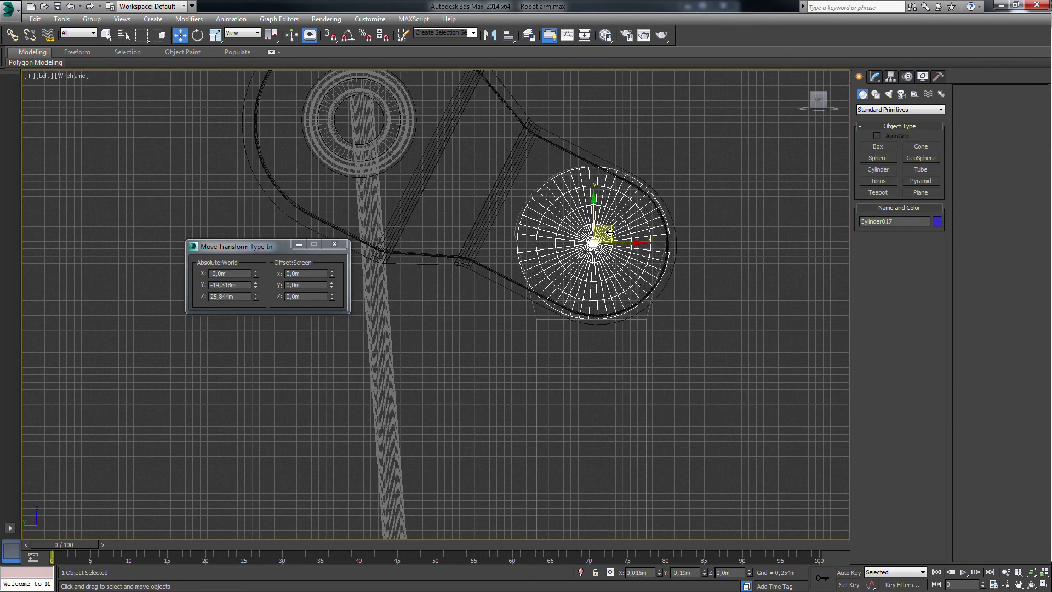
pyautogui.press('p')
pyautogui.moveTo(610, 233)
pyautogui.keyDown('alt'); pyautogui.mouseDown(button='middle')
pyautogui.moveTo(647, 222)
pyautogui.moveTo(618, 173)
pyautogui.mouseUp(button='middle'); pyautogui.keyUp('alt')
pyautogui.press('F3')
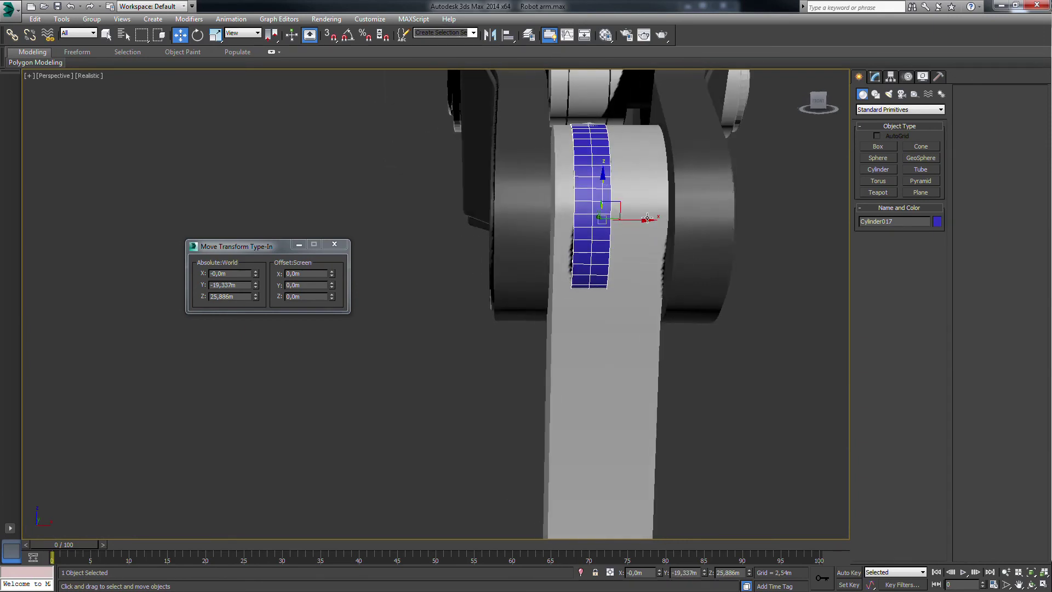
# - Move Cylinder017 to X 1.526m and raise its height from 1.309m to 2.993m
pyautogui.moveTo(644, 220); pyautogui.dragTo(628, 219)
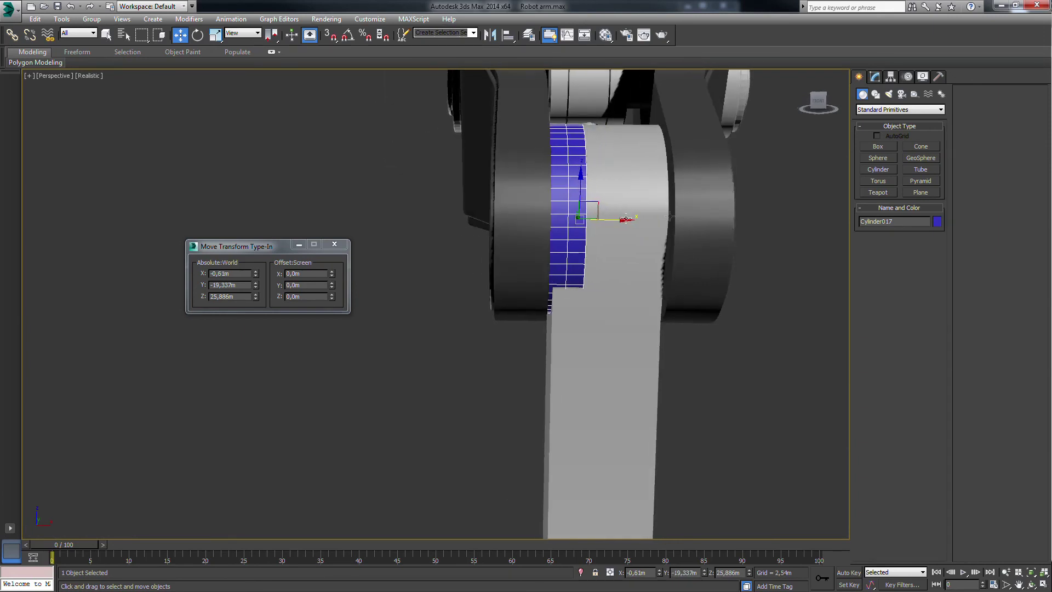
pyautogui.click(875, 78)
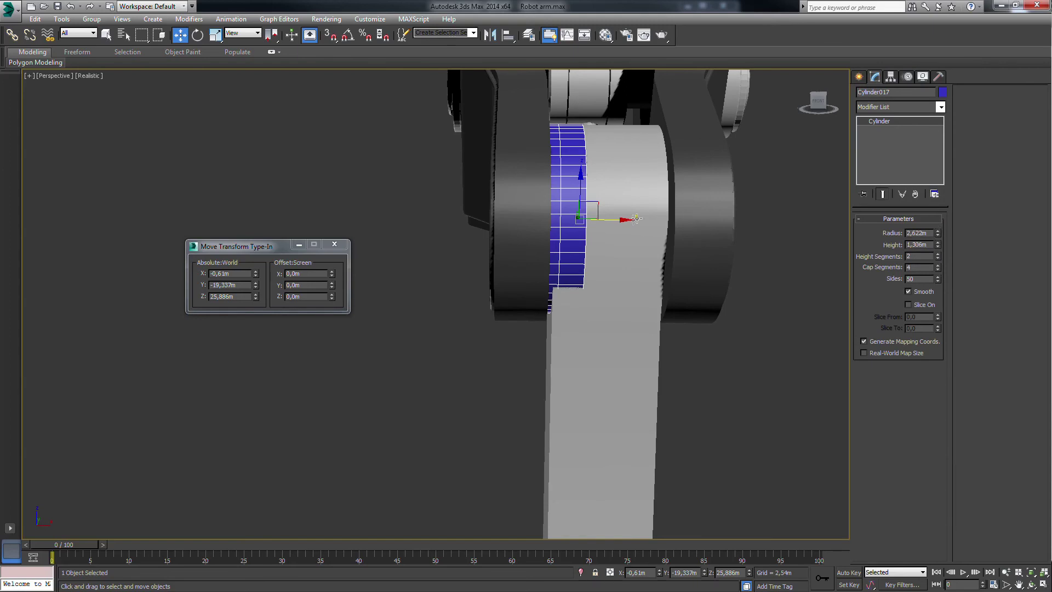
pyautogui.moveTo(635, 218); pyautogui.dragTo(696, 233)
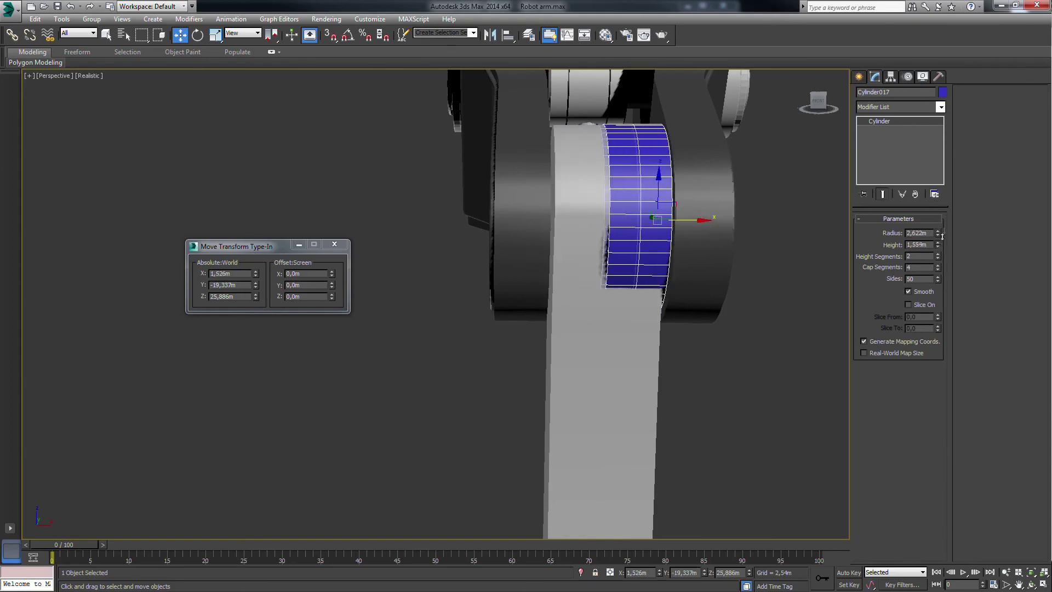
pyautogui.moveTo(943, 235); pyautogui.dragTo(934, 174)
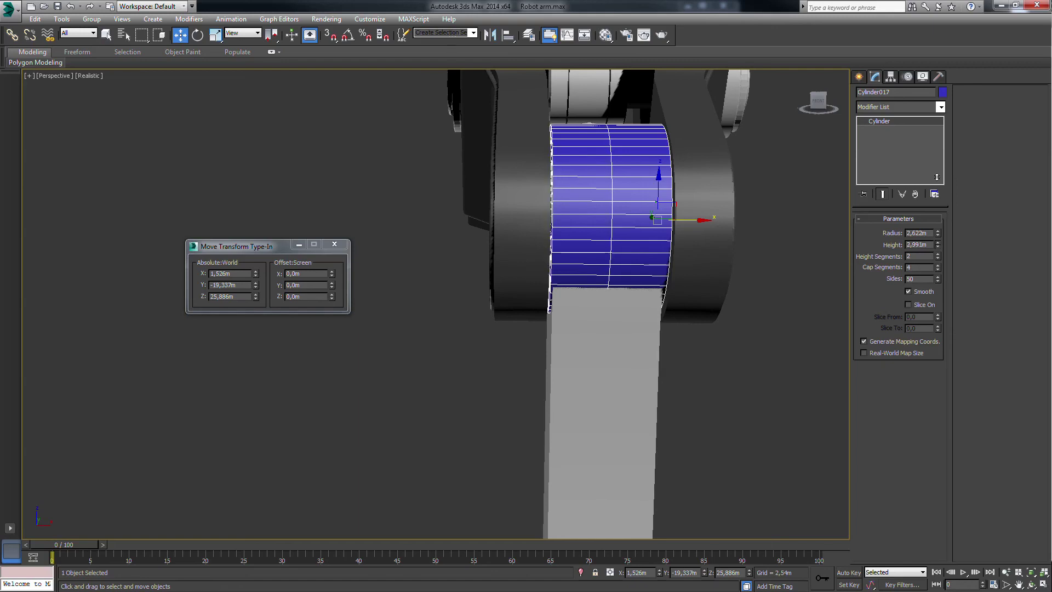
pyautogui.scroll(2, 712, 210)
pyautogui.scroll(2, 653, 240)
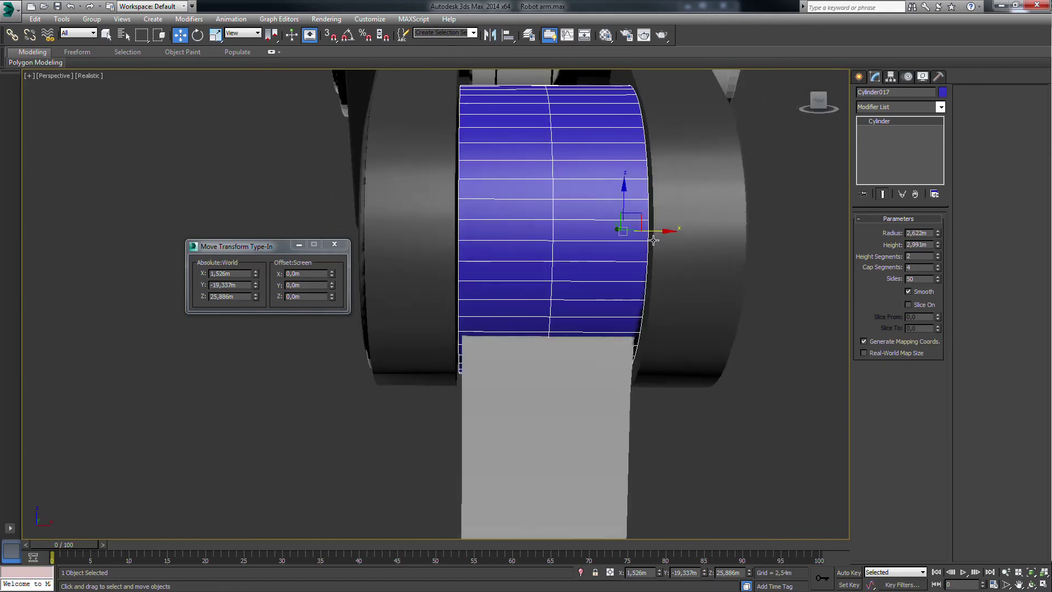
# - Add an Edit Poly modifier to the new cylinder and isolate it
pyautogui.click(926, 110)
pyautogui.click(876, 408)
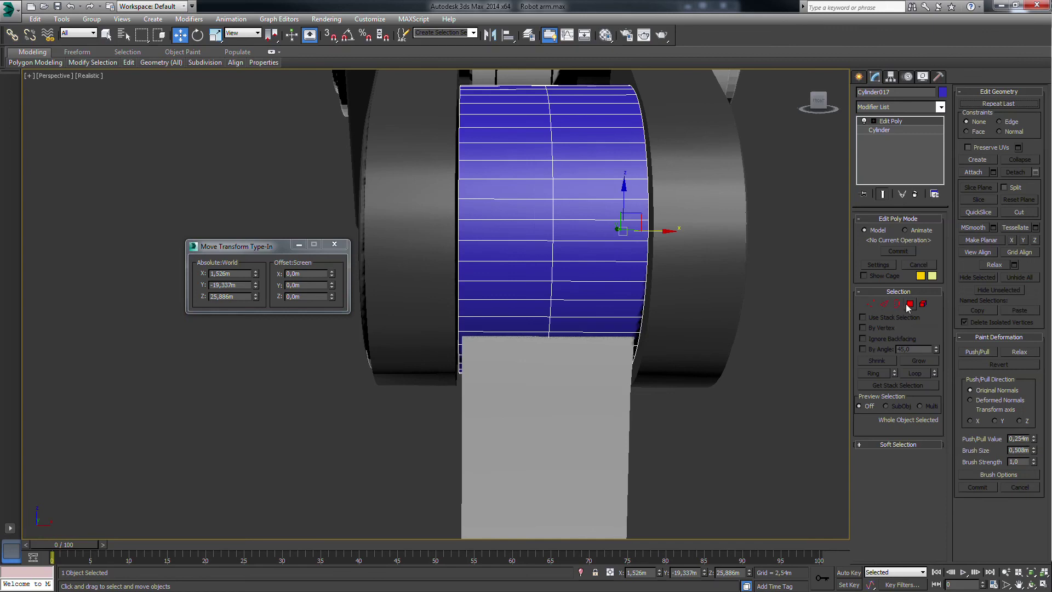
pyautogui.hotkey('alt', 'q')
pyautogui.keyDown('alt'); pyautogui.moveTo(654, 268); pyautogui.dragTo(603, 258, button='middle'); pyautogui.keyUp('alt')
# - Increase the cylinder's number of Sides in its base parameters
pyautogui.click(906, 131)
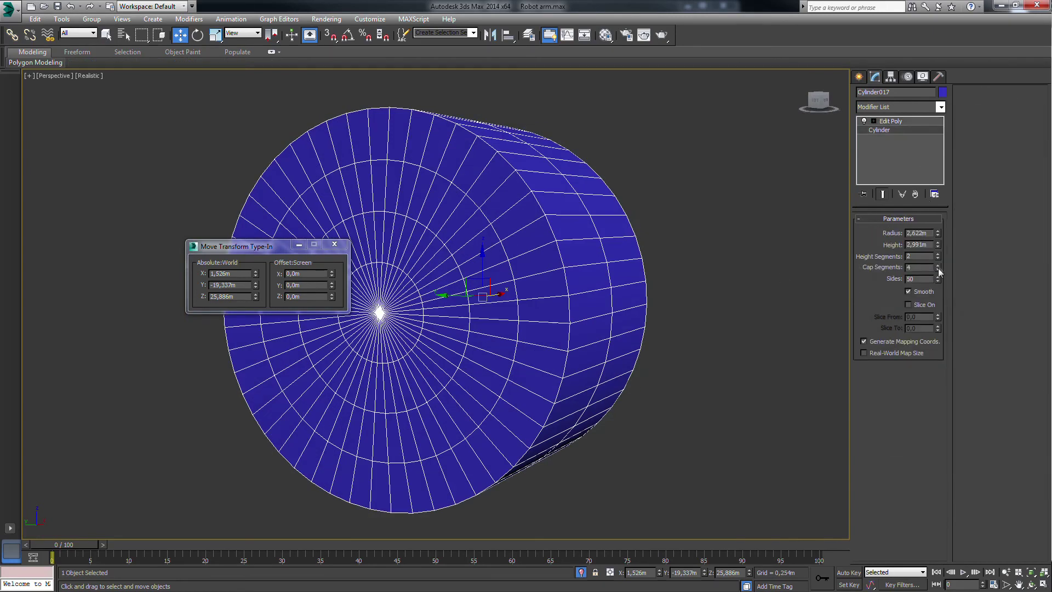
pyautogui.click(901, 121)
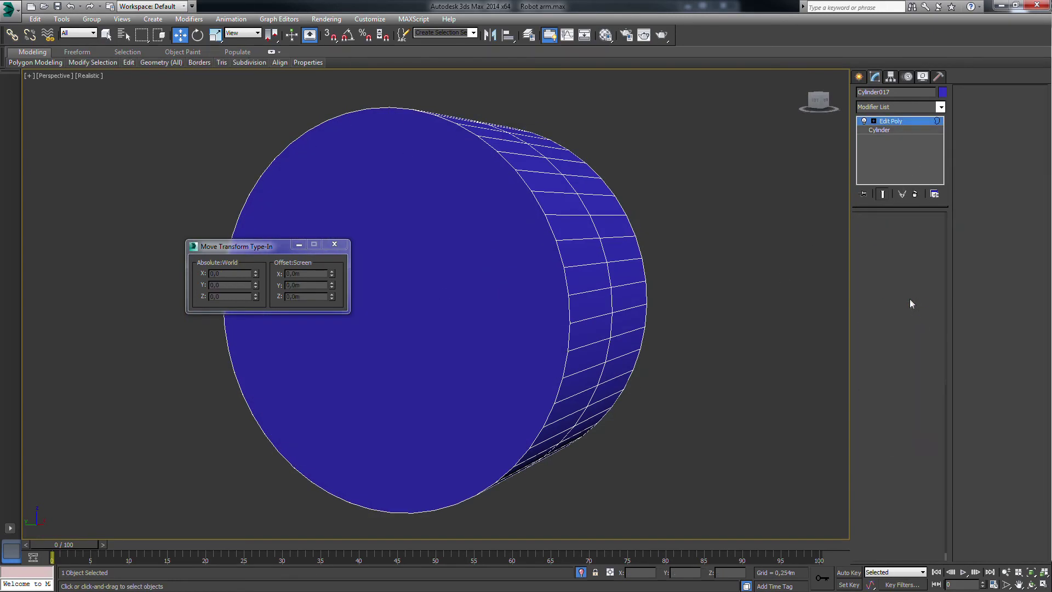
pyautogui.press('4')
pyautogui.keyDown('alt'); pyautogui.moveTo(728, 298); pyautogui.dragTo(821, 316, button='middle'); pyautogui.keyUp('alt')
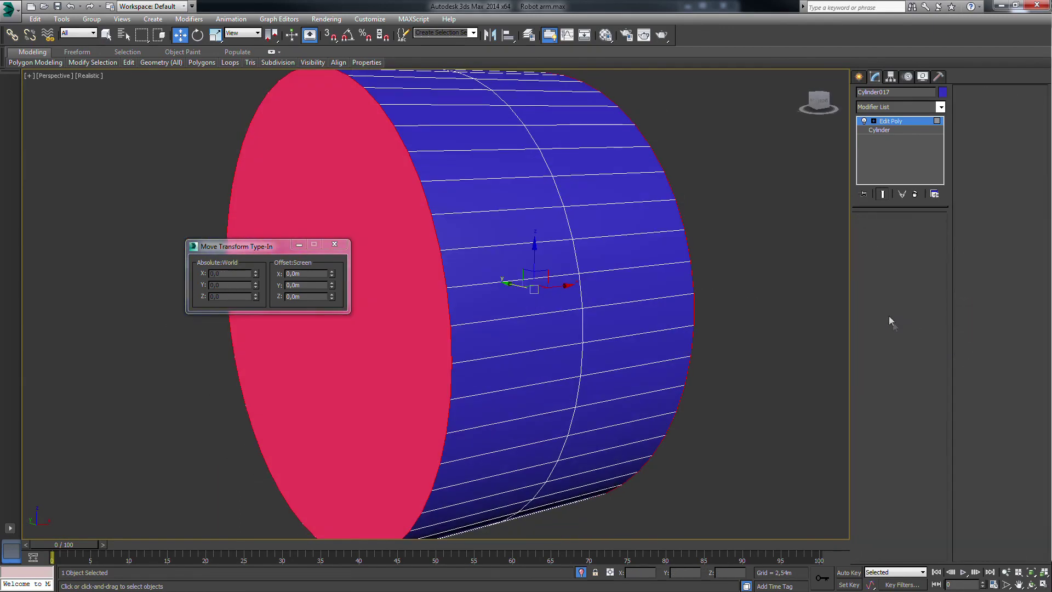
pyautogui.press('2')
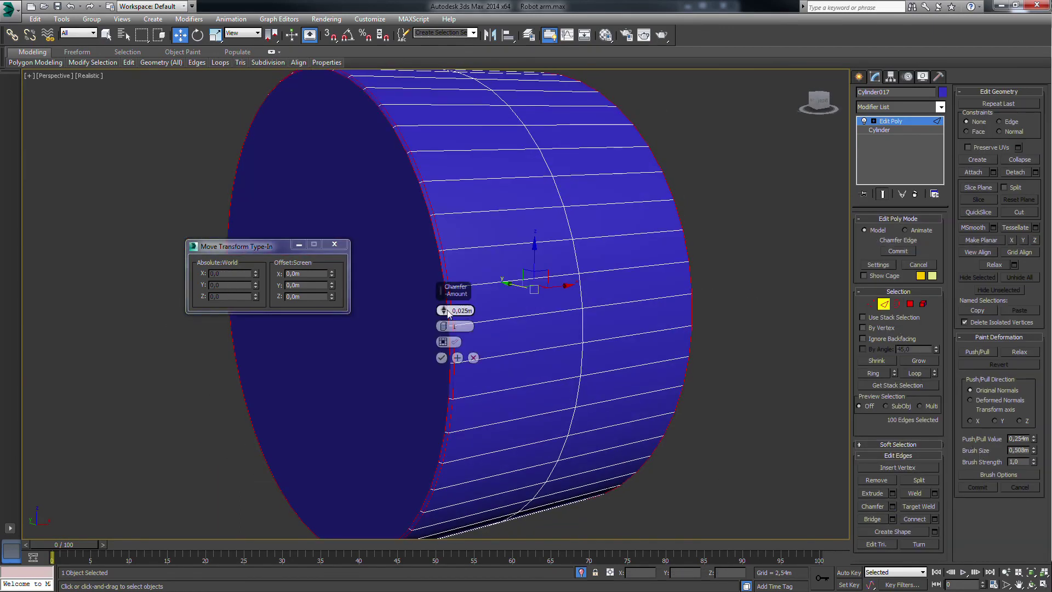
pyautogui.click(898, 130)
pyautogui.moveTo(938, 280); pyautogui.dragTo(939, 257)
# - Chamfer the cap's border edges 0.095 m with extra segments for a rounded rim
pyautogui.click(891, 121)
pyautogui.press('4')
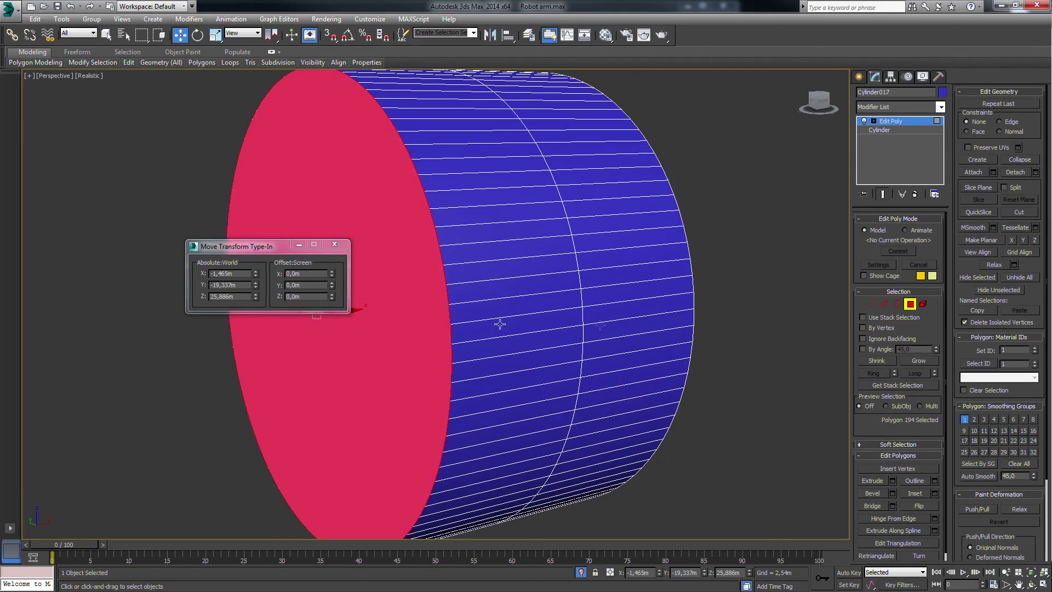
pyautogui.keyDown('alt'); pyautogui.moveTo(500, 324); pyautogui.dragTo(553, 323, button='middle'); pyautogui.keyUp('alt')
pyautogui.keyDown('ctrl'); pyautogui.click(883, 303); pyautogui.keyUp('ctrl')
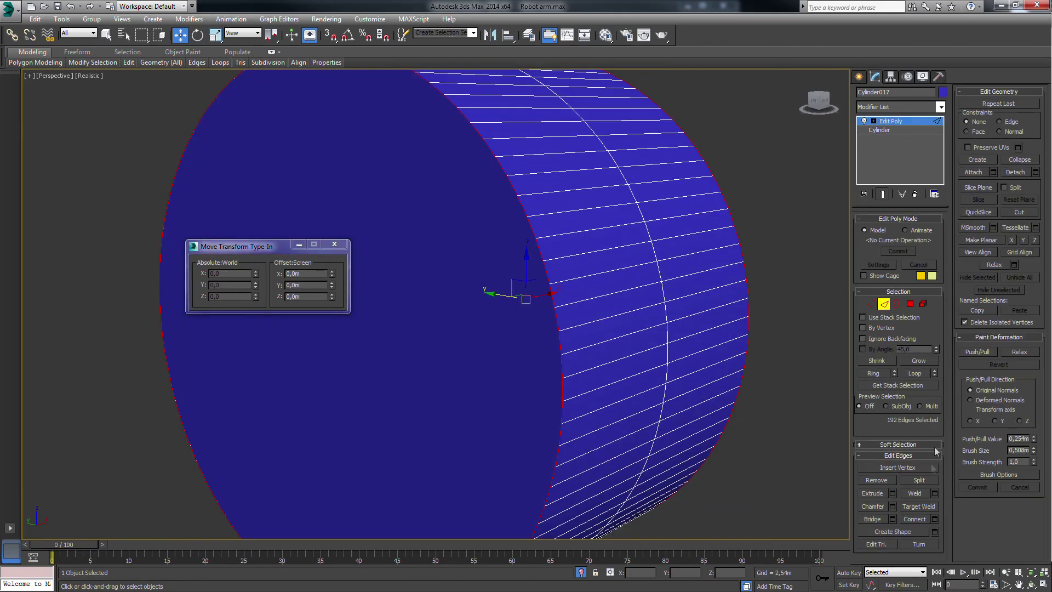
pyautogui.click(892, 506)
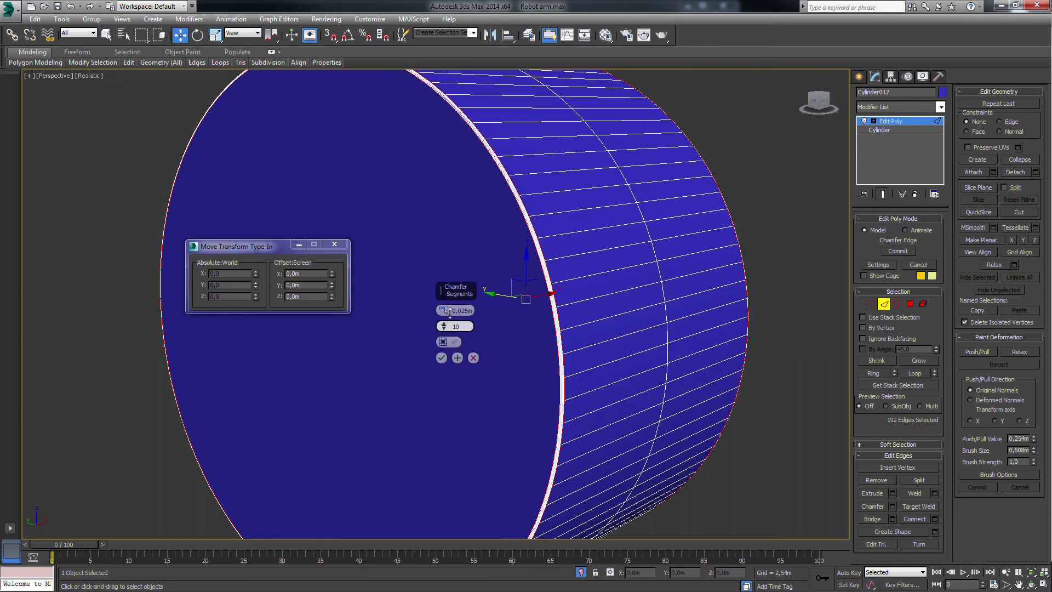
pyautogui.moveTo(444, 310)
pyautogui.mouseDown()
pyautogui.moveTo(444, 285)
pyautogui.moveTo(446, 316)
pyautogui.mouseUp()
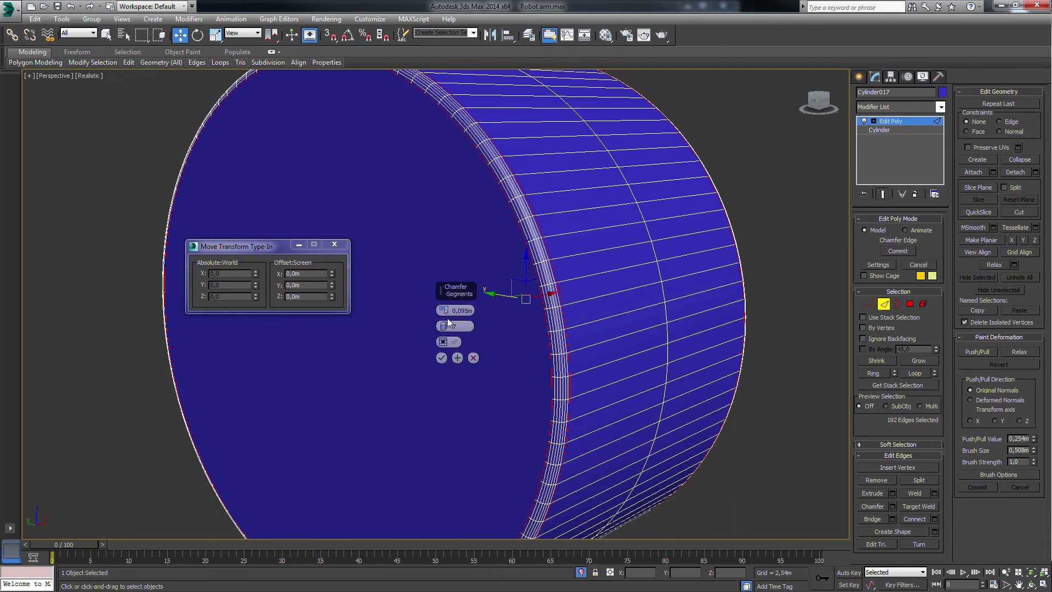
pyautogui.click(444, 330)
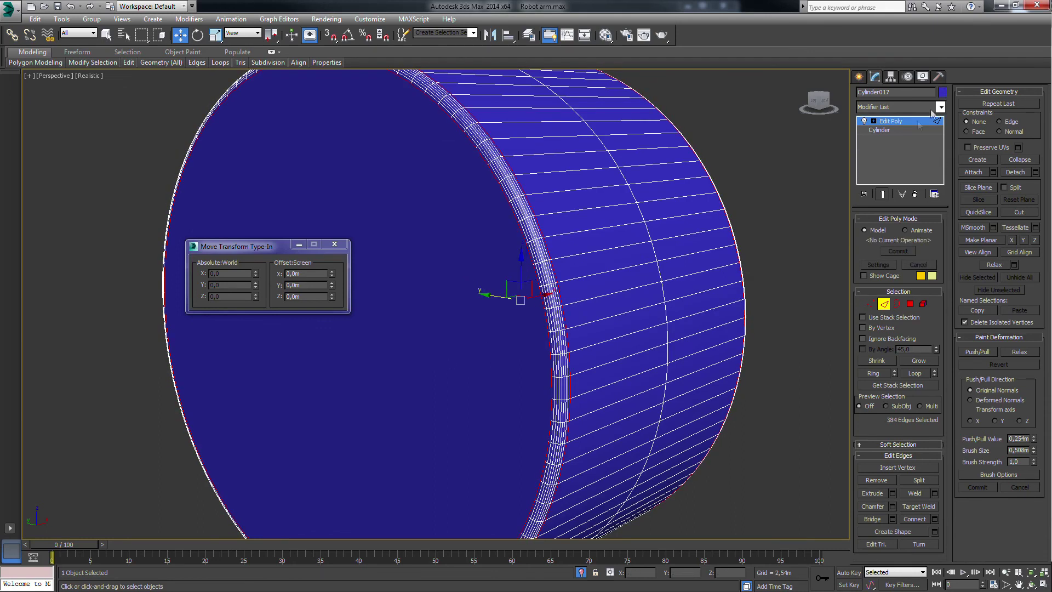
pyautogui.click(942, 91)
# - Set the cylinder's object colour to black
pyautogui.click(795, 235)
pyautogui.click(802, 301)
pyautogui.click(562, 432)
pyautogui.click(618, 434)
# - Recheck the cylinder's black object colour, then close the colour dialogs
pyautogui.click(937, 221)
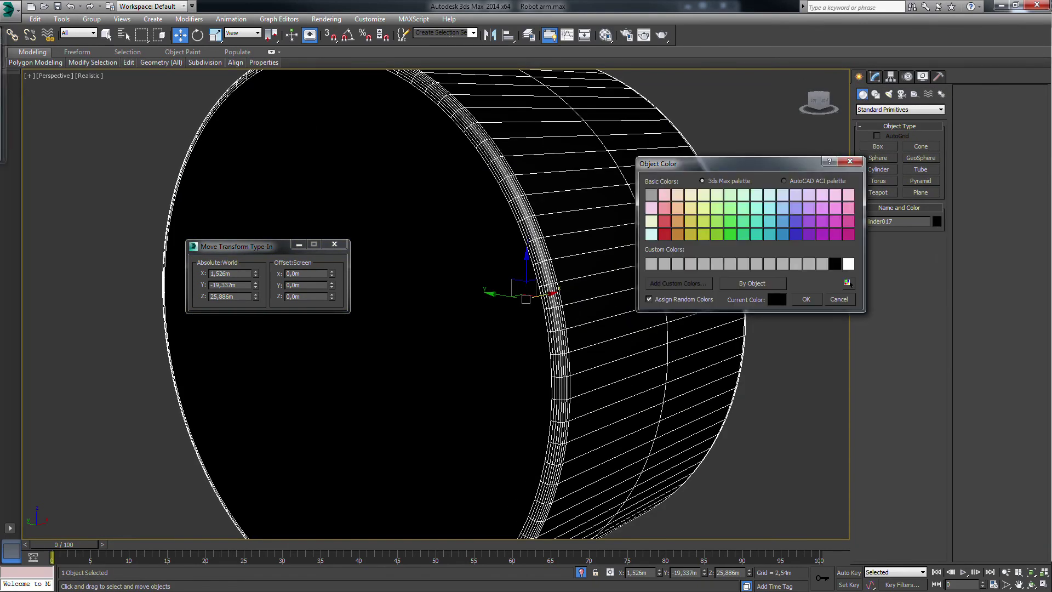
pyautogui.click(776, 299)
pyautogui.click(247, 185)
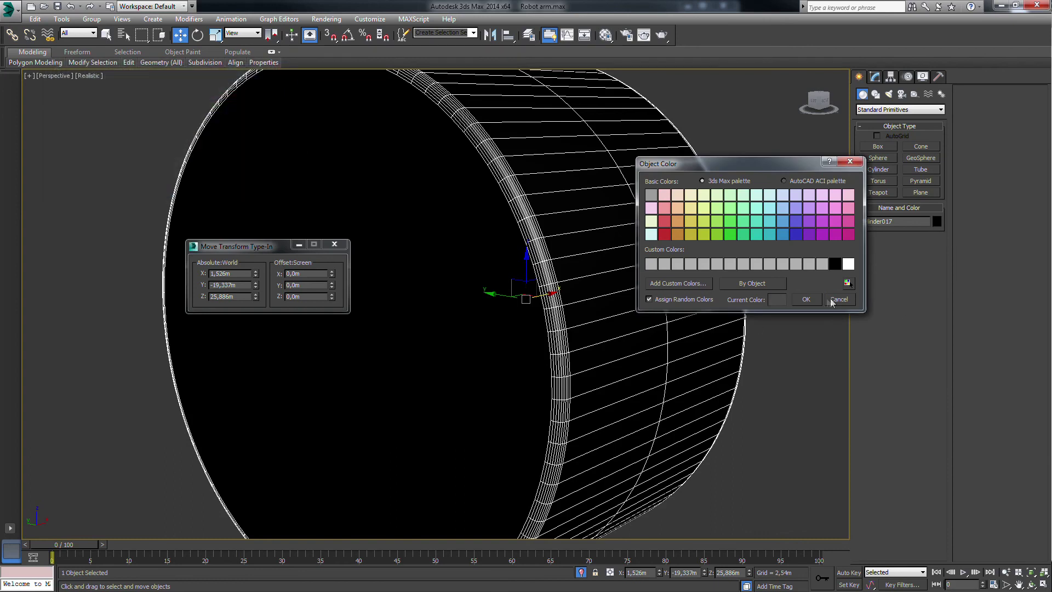
pyautogui.click(806, 299)
# - Exit Isolate Selection with Alt+Q to show the whole robot arm again
pyautogui.scroll(-5, 724, 229)
pyautogui.keyDown('alt'); pyautogui.moveTo(725, 229); pyautogui.dragTo(640, 246, button='middle'); pyautogui.keyUp('alt')
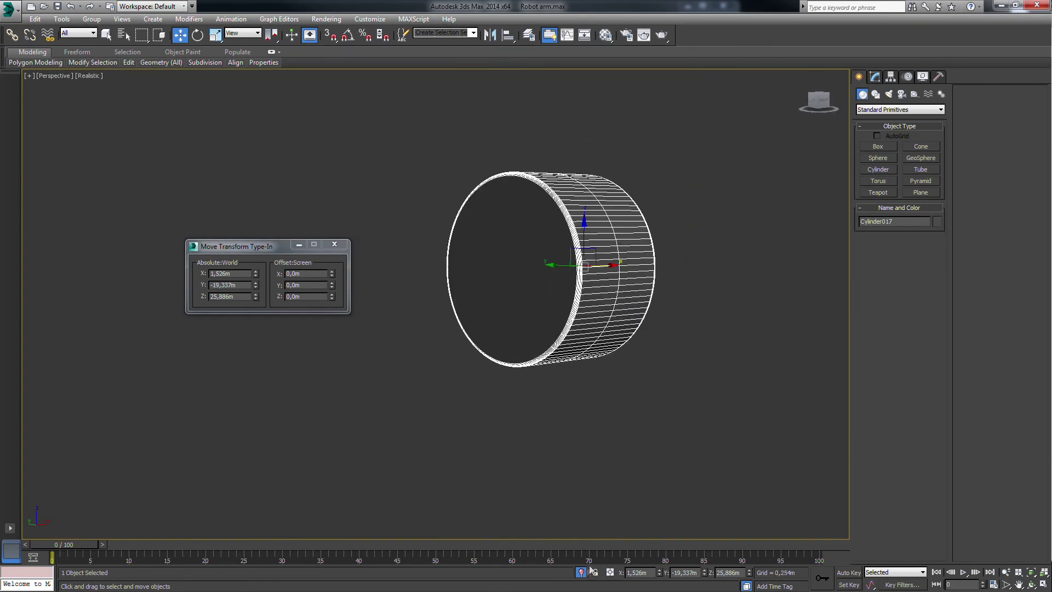
pyautogui.hotkey('alt', 'q')
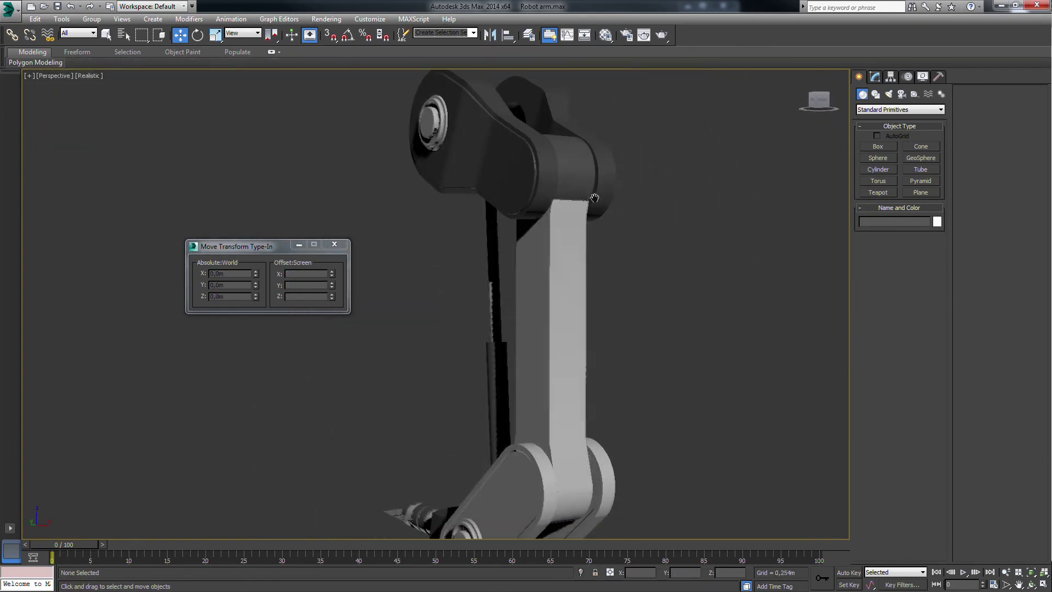